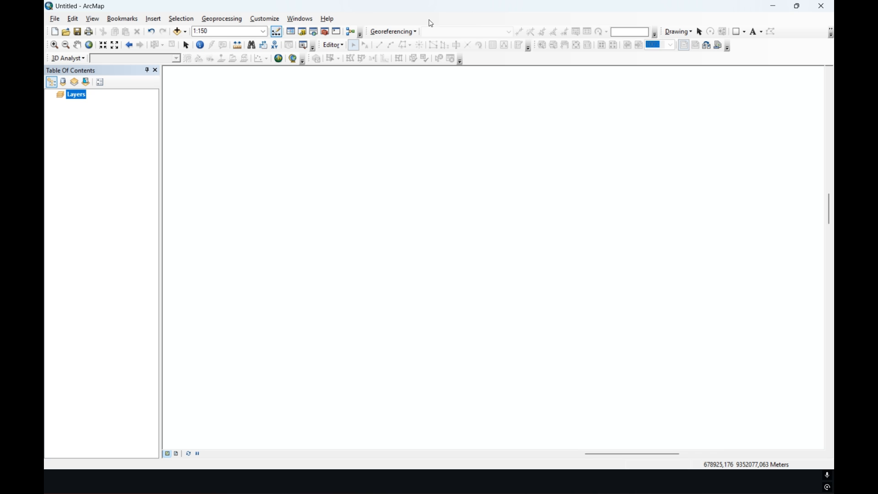
Step: Create a new file geodatabase in the DATA folder of the Downloads folder connection, keeping its default name
{"action": "left_click", "coordinate": [303, 31]}
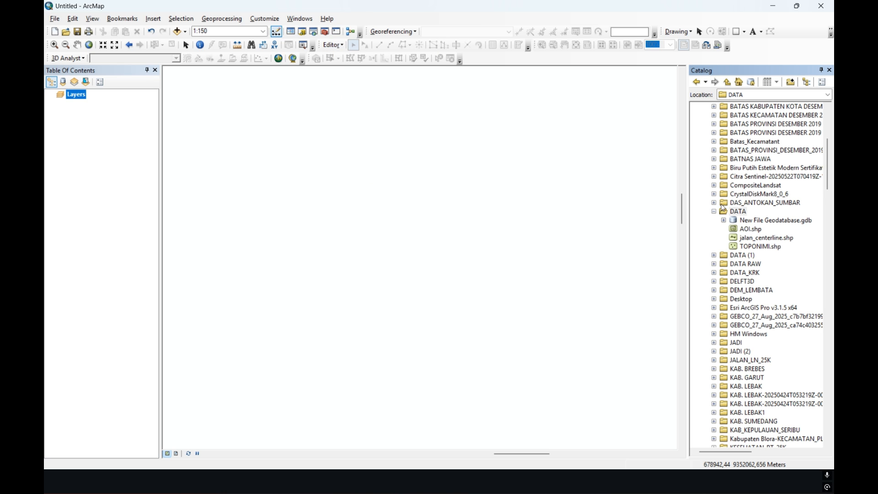
{"action": "scroll", "coordinate": [734, 213], "scroll_direction": "up", "scroll_amount": 7}
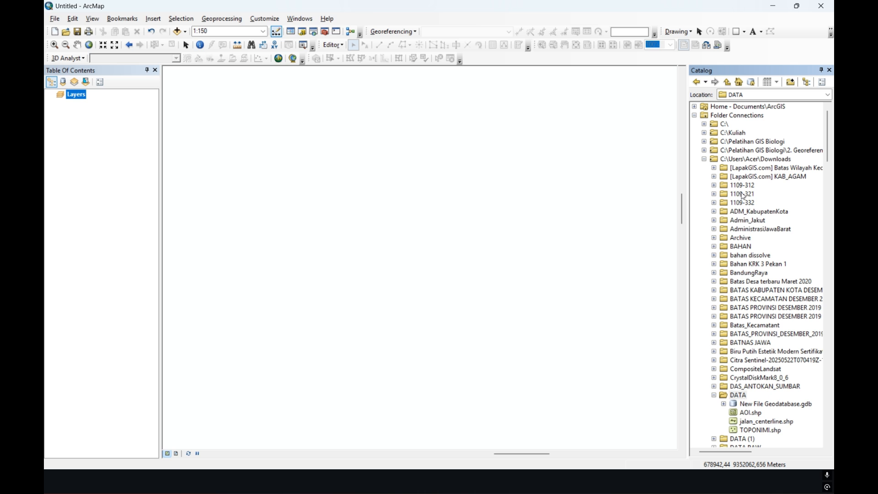
{"action": "scroll", "coordinate": [744, 194], "scroll_direction": "down", "scroll_amount": 1}
{"action": "scroll", "coordinate": [744, 194], "scroll_direction": "down", "scroll_amount": 6}
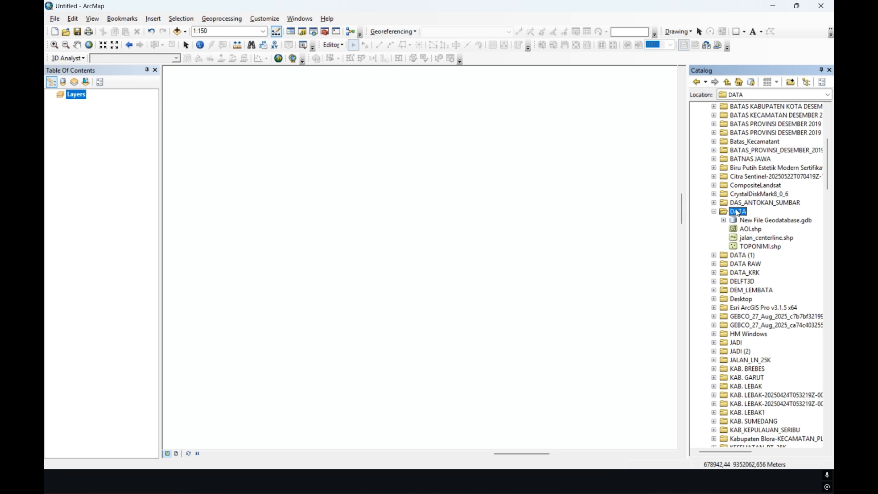
{"action": "right_click", "coordinate": [737, 210]}
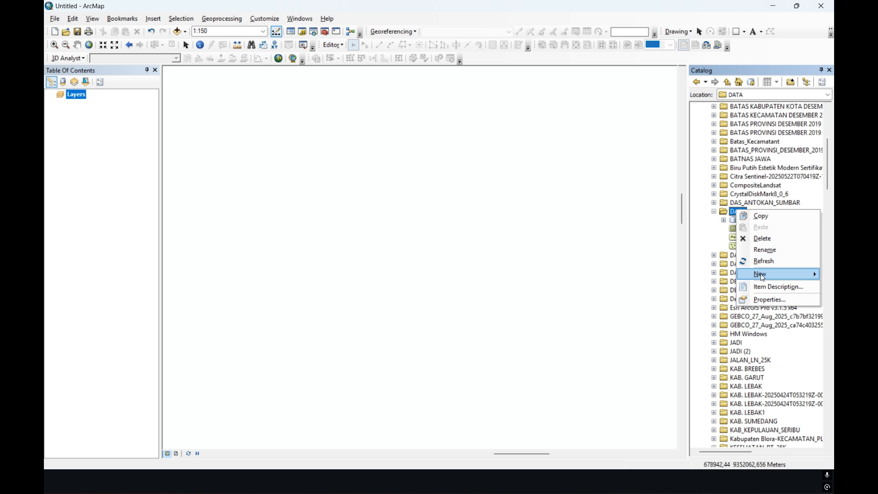
{"action": "mouse_move", "coordinate": [764, 277]}
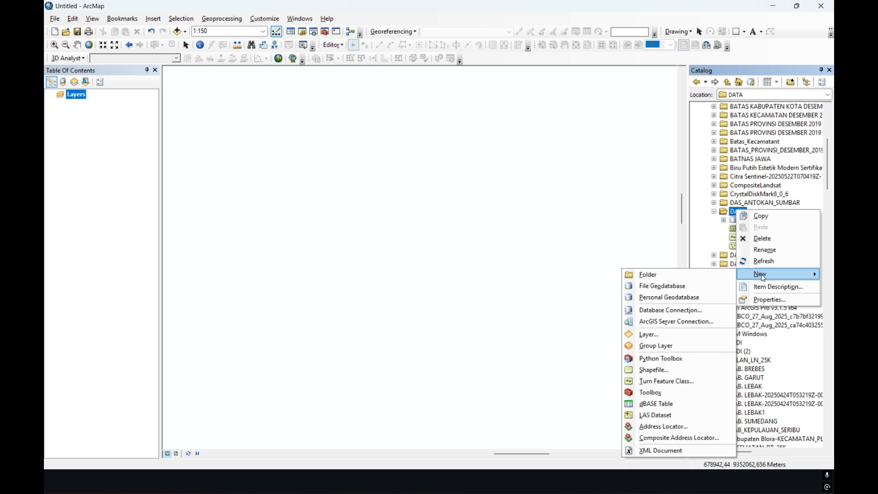
{"action": "left_click", "coordinate": [680, 290]}
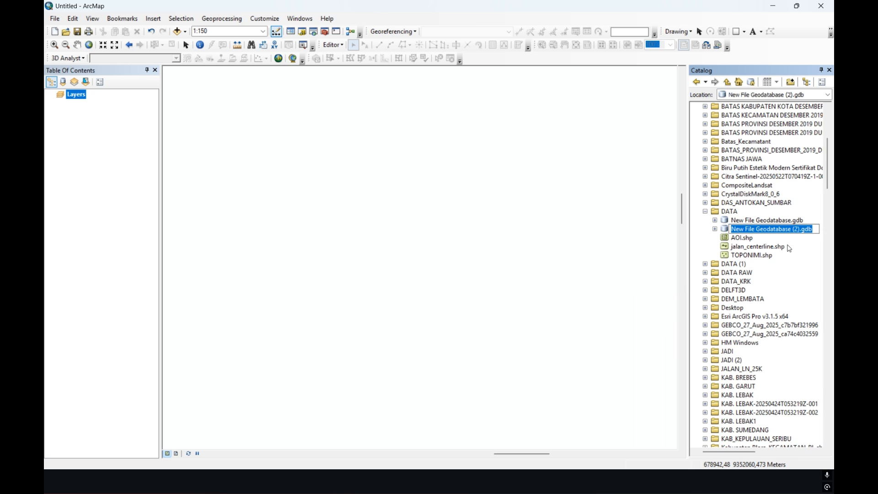
{"action": "left_click", "coordinate": [704, 245]}
{"action": "left_click", "coordinate": [771, 231]}
{"action": "right_click", "coordinate": [772, 230]}
{"action": "left_click", "coordinate": [815, 228]}
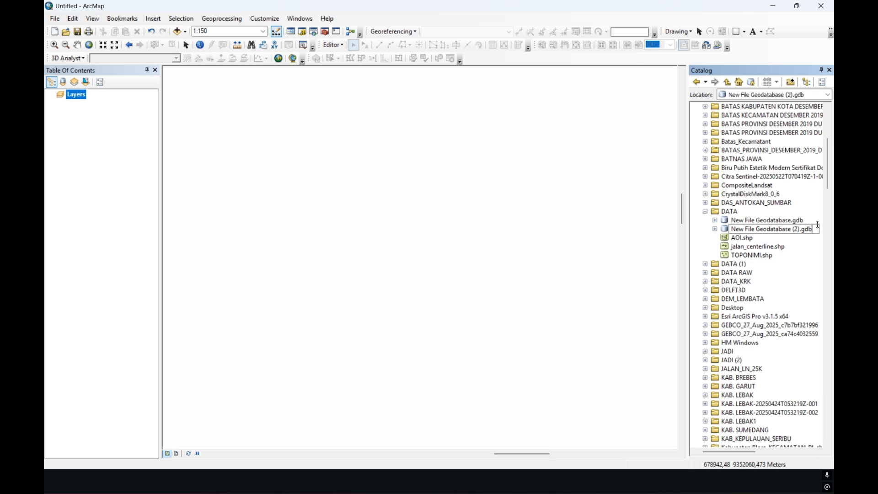
{"action": "left_click", "coordinate": [824, 231]}
Step: Start a new feature dataset in the newly created geodatabase and name it Topology_Titik
{"action": "scroll", "coordinate": [784, 228], "scroll_direction": "up", "scroll_amount": 13}
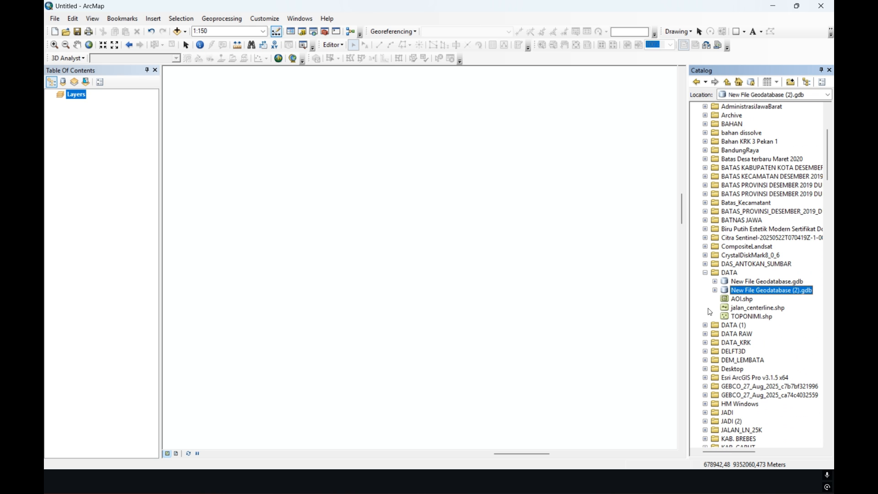
{"action": "right_click", "coordinate": [748, 293]}
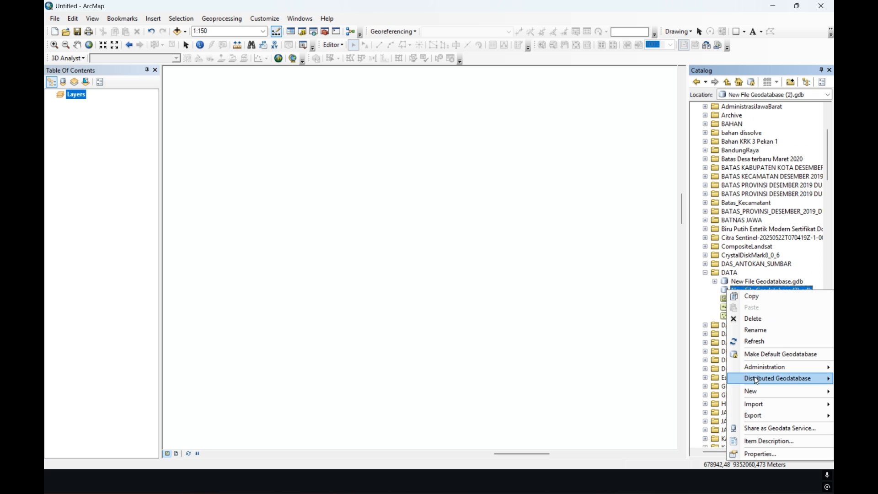
{"action": "mouse_move", "coordinate": [756, 389]}
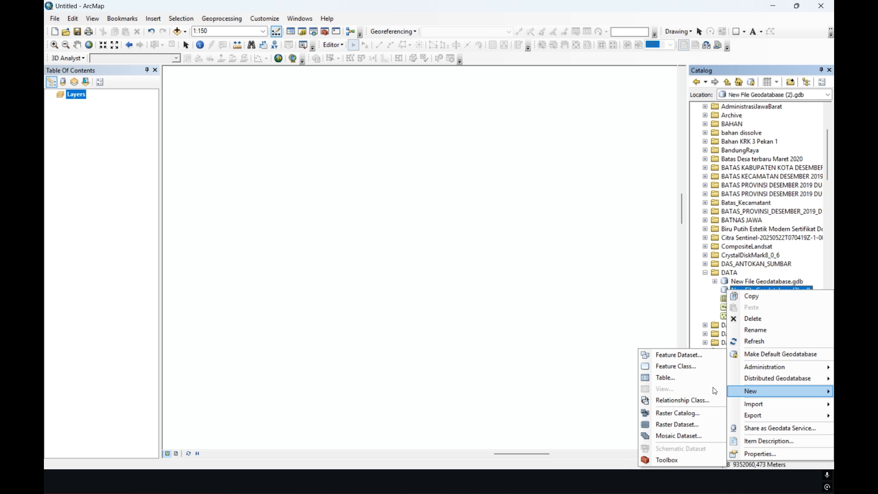
{"action": "left_click", "coordinate": [674, 355]}
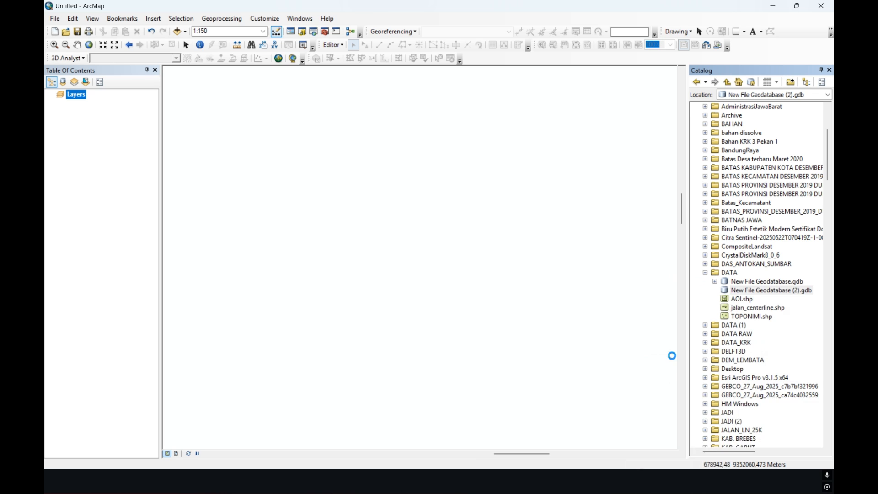
{"action": "key", "text": "Caps_Lock"}
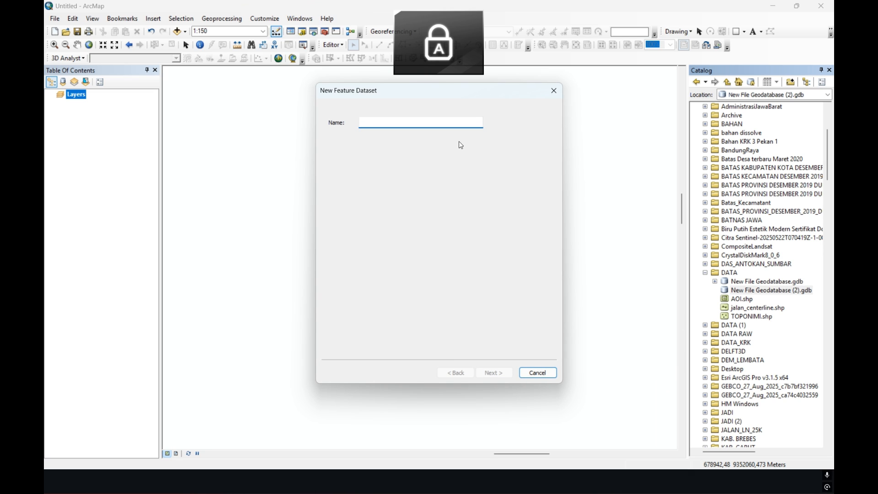
{"action": "type", "text": "T"}
{"action": "key", "text": "Caps_Lock"}
{"action": "type", "text": "opolo"}
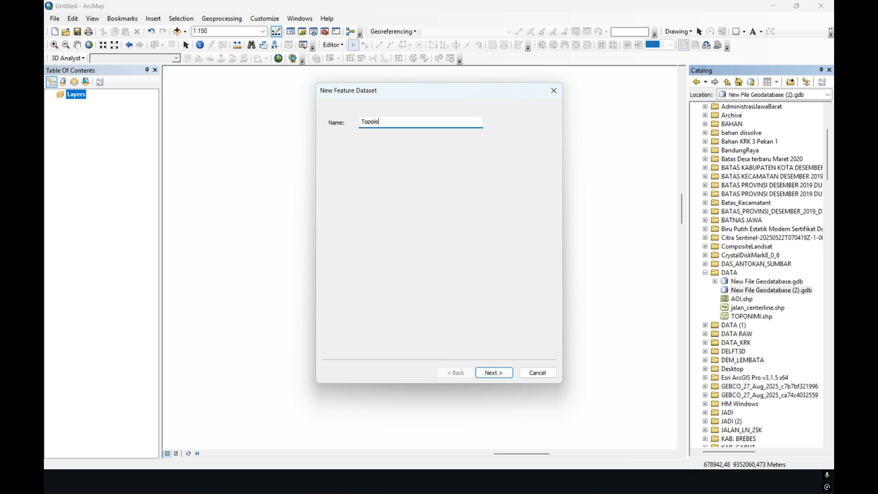
{"action": "type", "text": "gy_"}
{"action": "key", "text": "Caps_Lock"}
{"action": "type", "text": "T"}
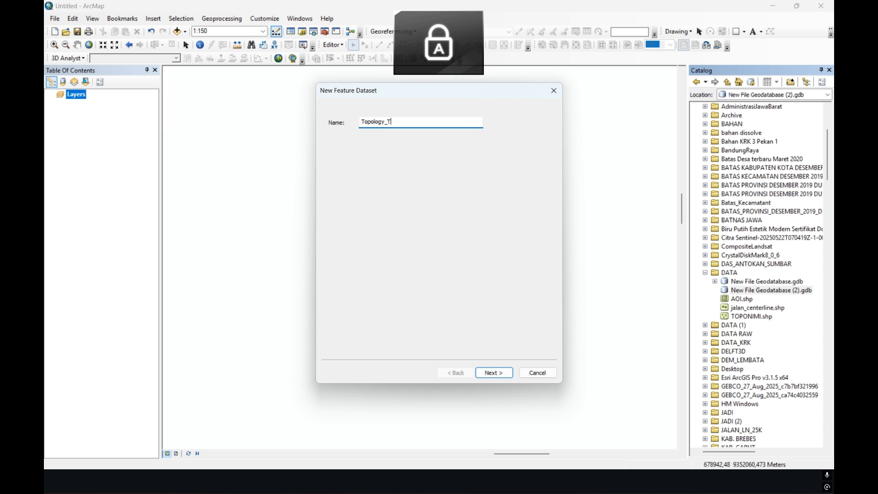
{"action": "key", "text": "Caps_Lock"}
{"action": "type", "text": "itik"}
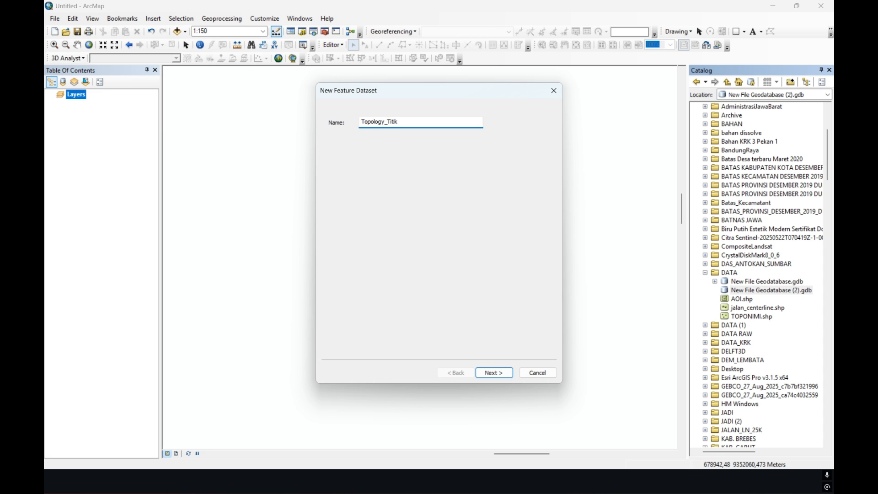
{"action": "key", "text": "Return"}
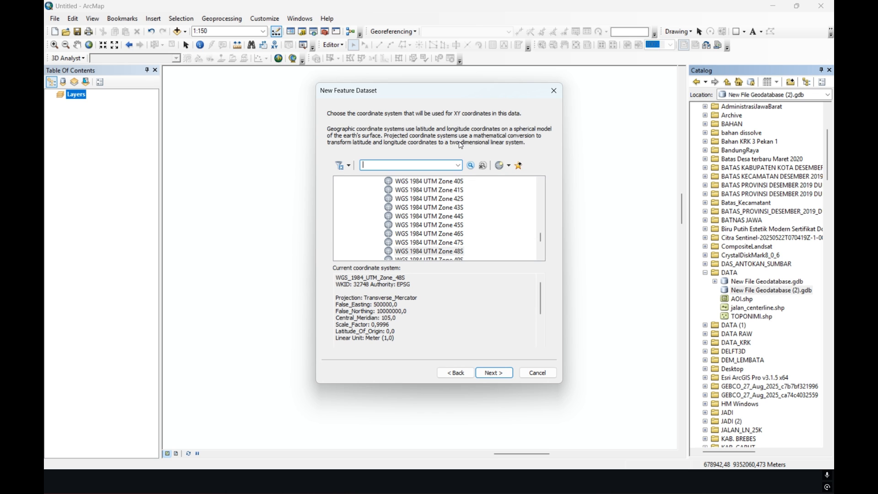
Step: Assign WGS 1984 UTM Zone 48S to the dataset and finish it without a vertical coordinate system, using the default tolerances
{"action": "left_click", "coordinate": [435, 253]}
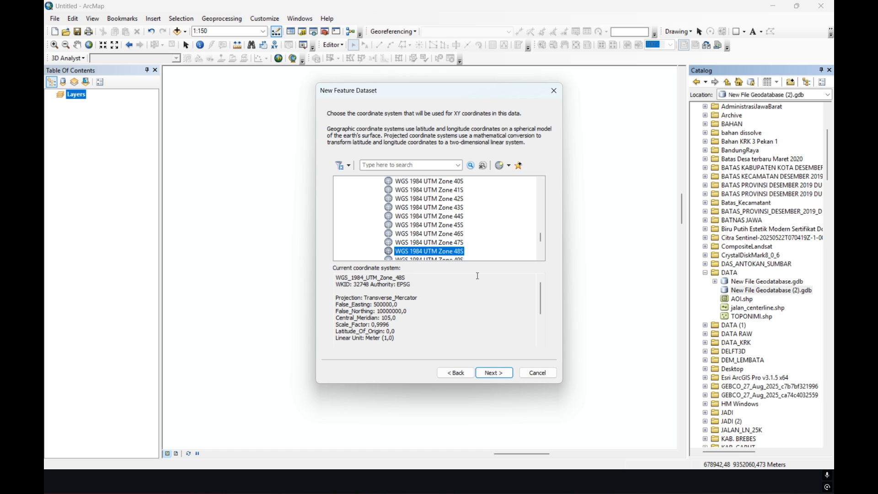
{"action": "left_click", "coordinate": [495, 373]}
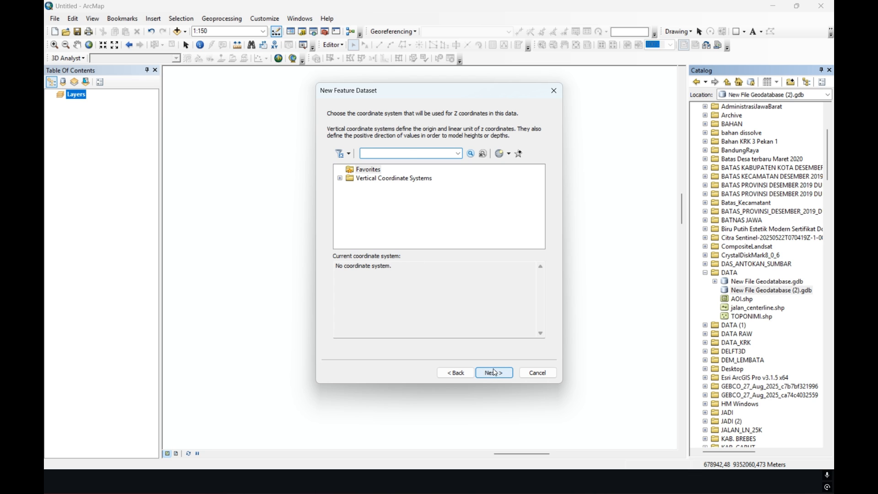
{"action": "left_click", "coordinate": [495, 372]}
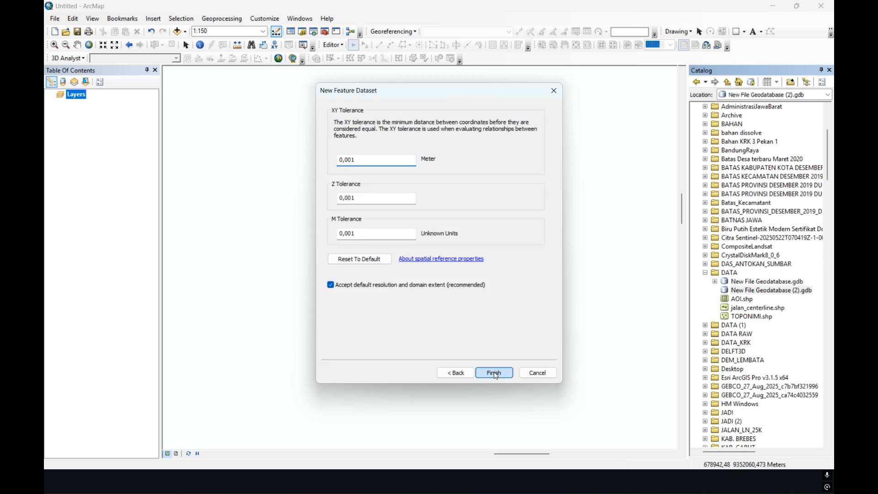
{"action": "left_click", "coordinate": [495, 373]}
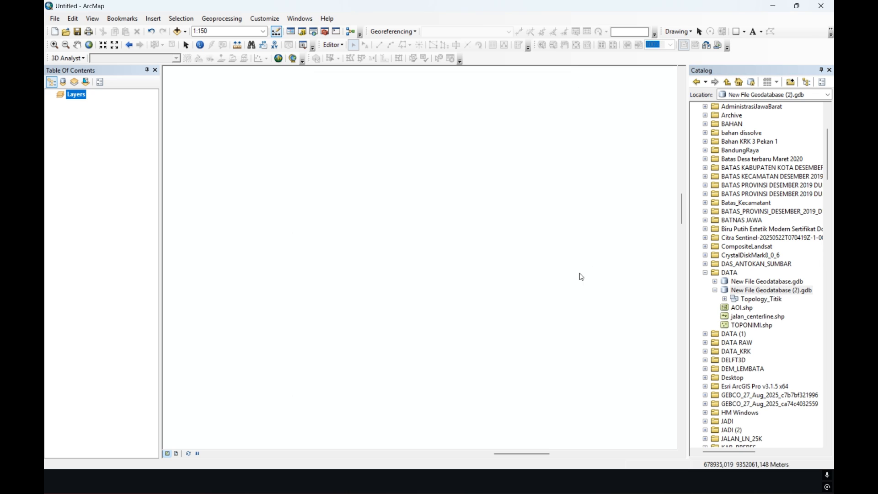
Step: Switch to the DATA folder in File Explorer and add AOI.shp to the ArcMap layers
{"action": "left_click", "coordinate": [744, 298]}
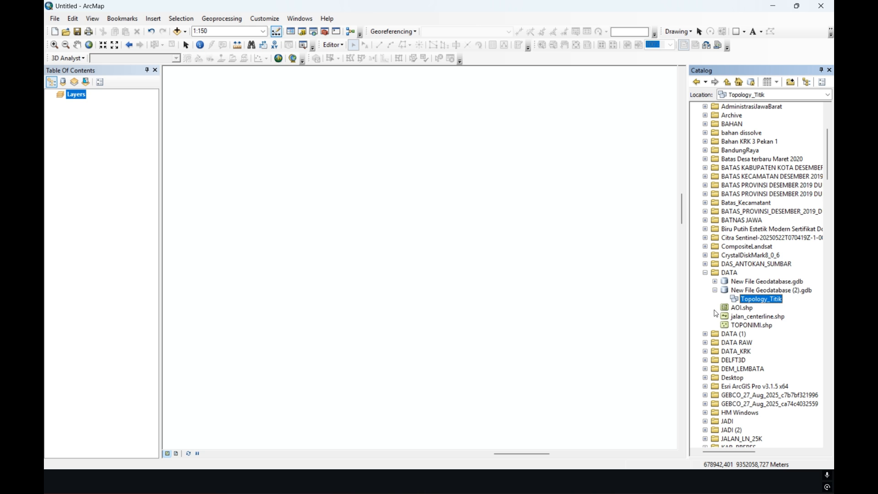
{"action": "key", "text": "super"}
{"action": "left_click", "coordinate": [427, 482]}
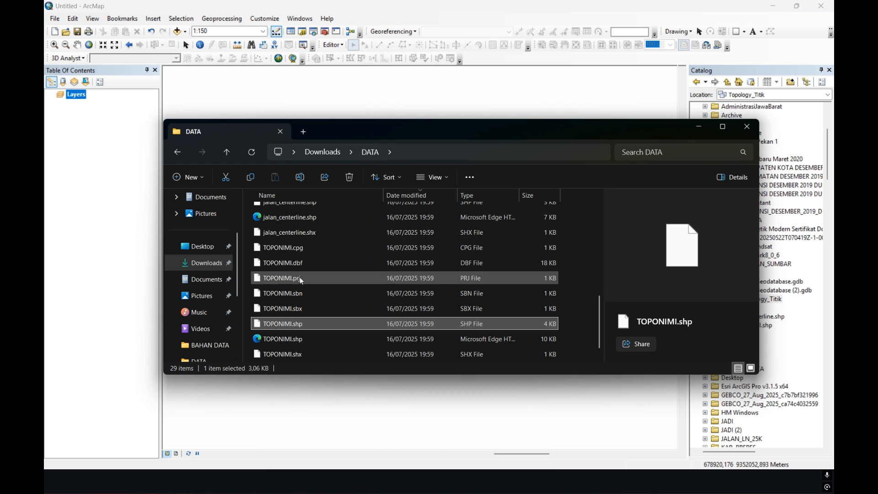
{"action": "scroll", "coordinate": [300, 276], "scroll_direction": "up", "scroll_amount": 6}
{"action": "scroll", "coordinate": [308, 306], "scroll_direction": "down", "scroll_amount": 4}
{"action": "scroll", "coordinate": [309, 307], "scroll_direction": "down", "scroll_amount": 2}
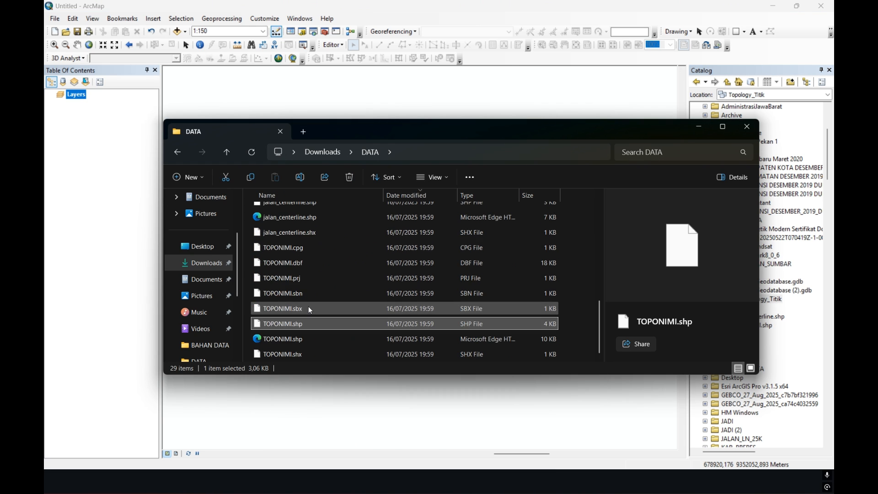
{"action": "scroll", "coordinate": [306, 310], "scroll_direction": "up", "scroll_amount": 6}
{"action": "scroll", "coordinate": [306, 309], "scroll_direction": "down", "scroll_amount": 2}
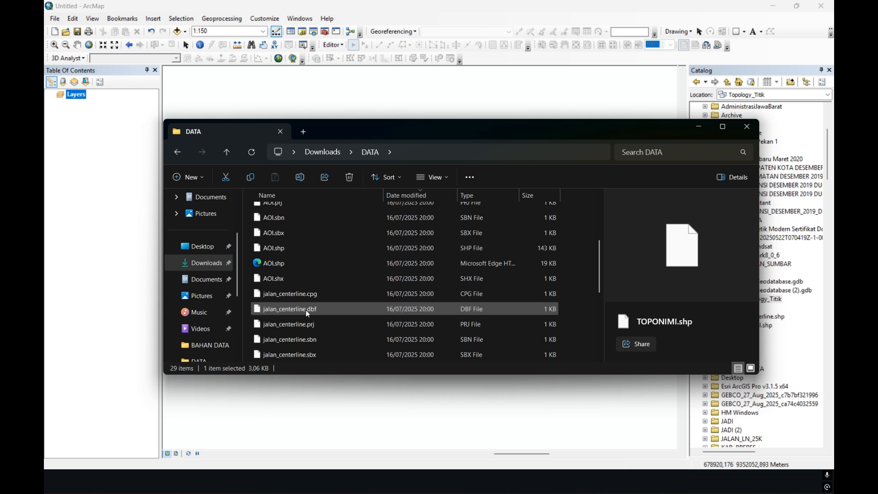
{"action": "left_click", "coordinate": [324, 253]}
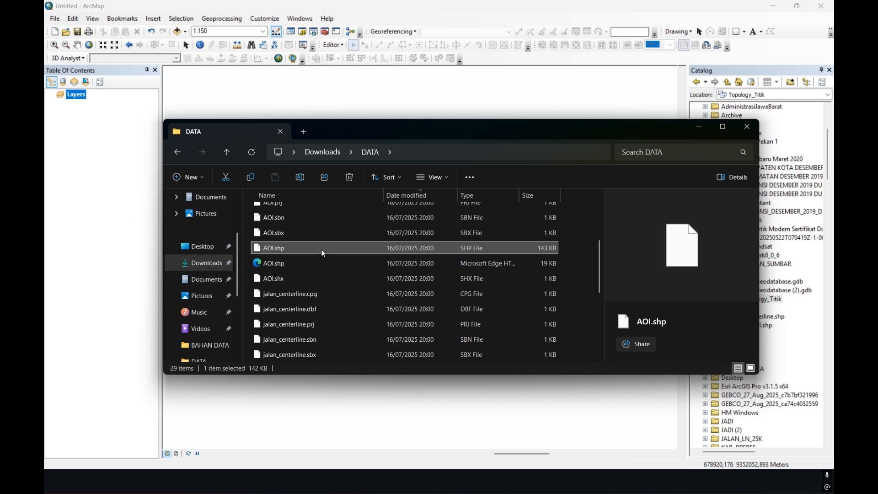
{"action": "left_click_drag", "start_coordinate": [323, 253], "coordinate": [97, 176]}
Step: Add the jalan_centerline.shp and TOPONIMI.shp shapefiles from the DATA folder to the map layers
{"action": "scroll", "coordinate": [309, 272], "scroll_direction": "down", "scroll_amount": 2}
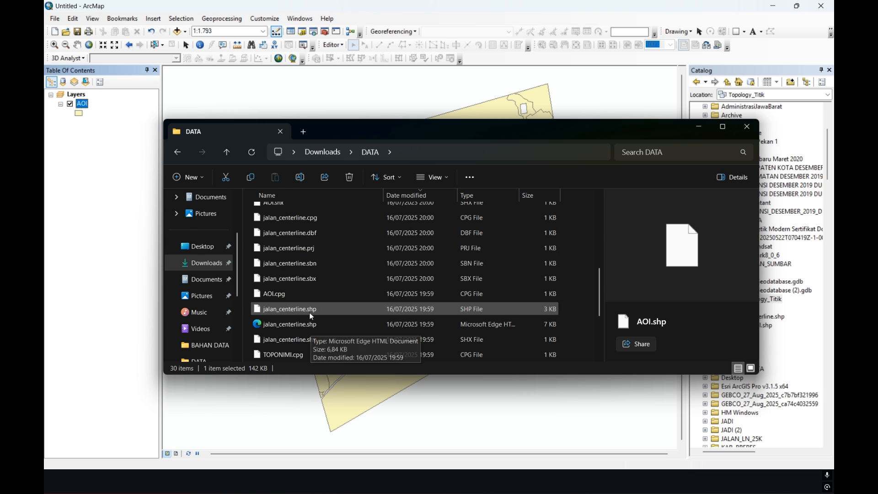
{"action": "left_click_drag", "start_coordinate": [311, 316], "coordinate": [115, 110]}
{"action": "scroll", "coordinate": [325, 258], "scroll_direction": "down", "scroll_amount": 2}
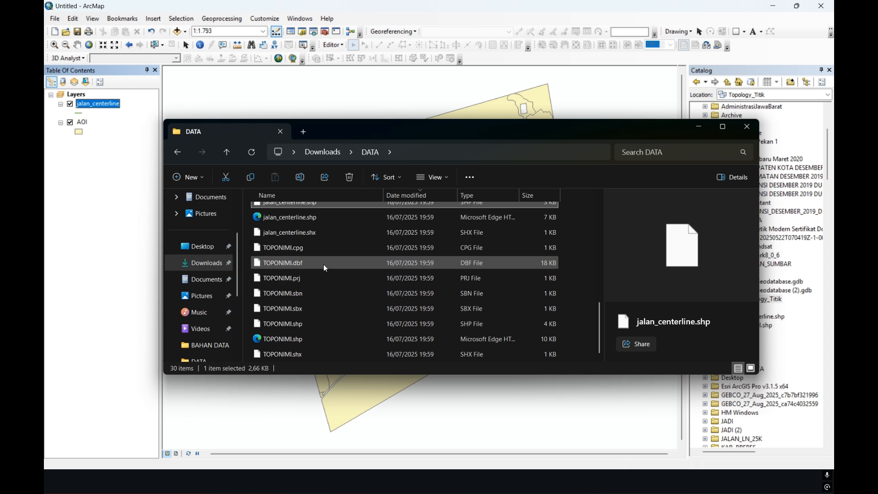
{"action": "left_click_drag", "start_coordinate": [309, 323], "coordinate": [83, 100]}
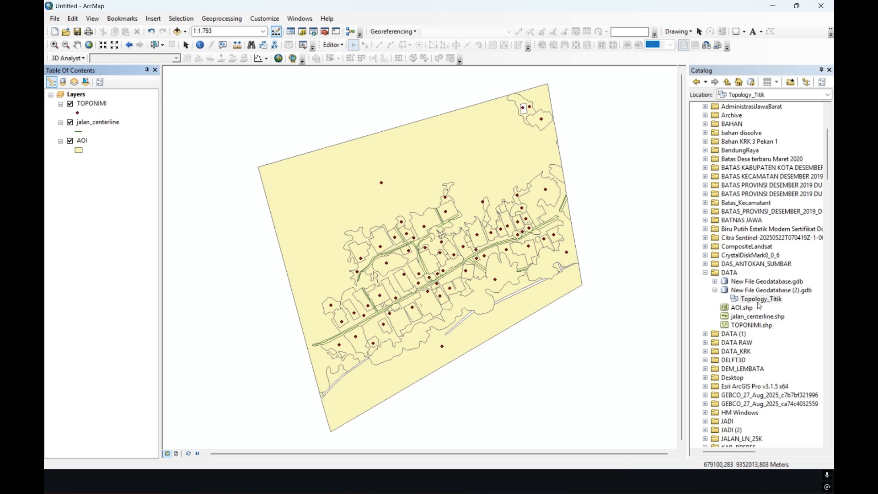
Step: Import the TOPONIMI, jalan_centerline and AOI layers into the Topology_Titik feature dataset as multiple feature classes
{"action": "left_click", "coordinate": [759, 297]}
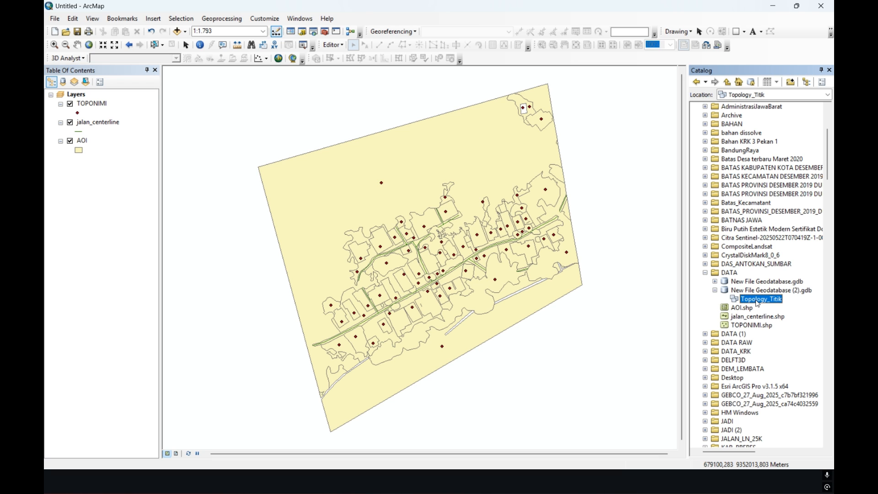
{"action": "right_click", "coordinate": [758, 302]}
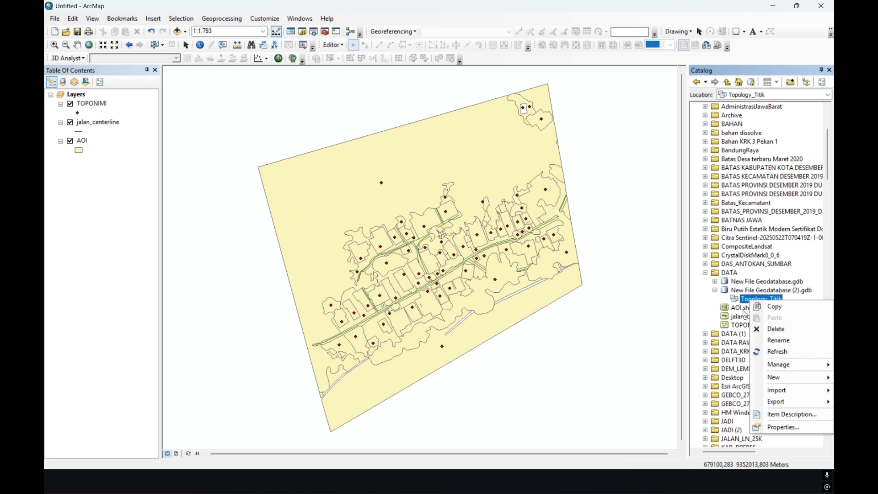
{"action": "mouse_move", "coordinate": [780, 390]}
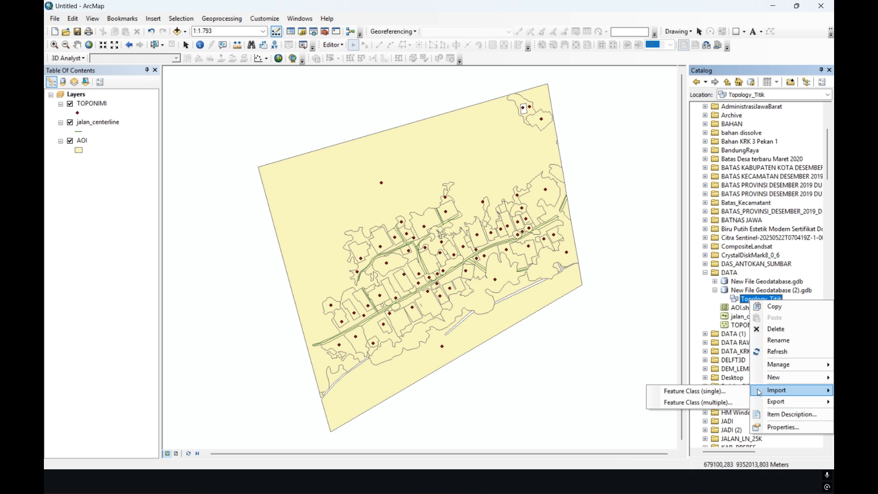
{"action": "left_click", "coordinate": [703, 405]}
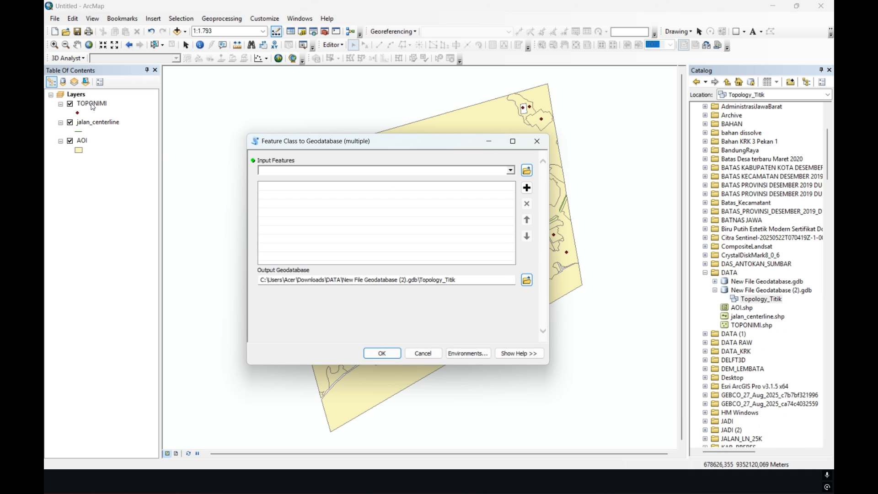
{"action": "left_click", "coordinate": [93, 106]}
{"action": "left_click", "coordinate": [86, 142], "text": "shift"}
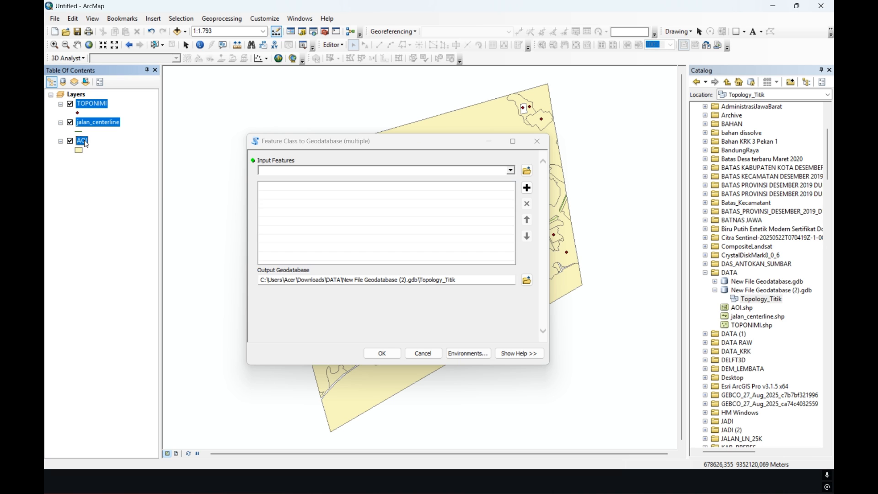
{"action": "left_click_drag", "start_coordinate": [86, 143], "coordinate": [302, 213]}
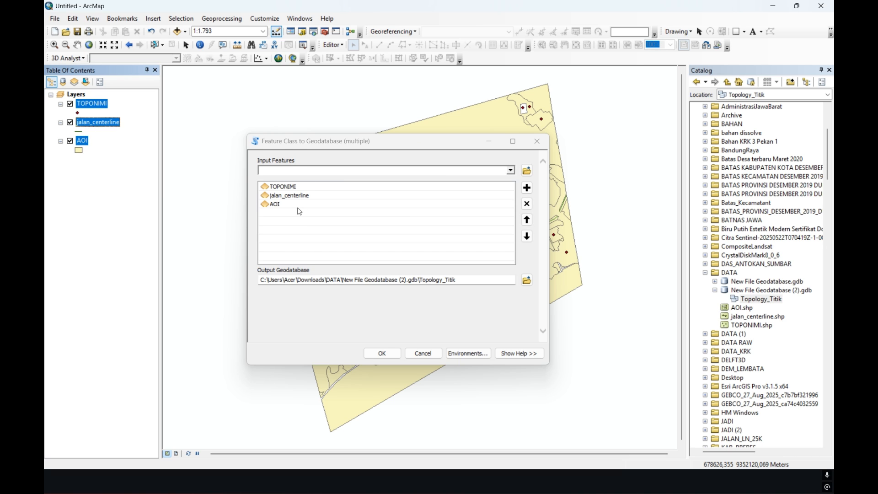
{"action": "left_click", "coordinate": [379, 359]}
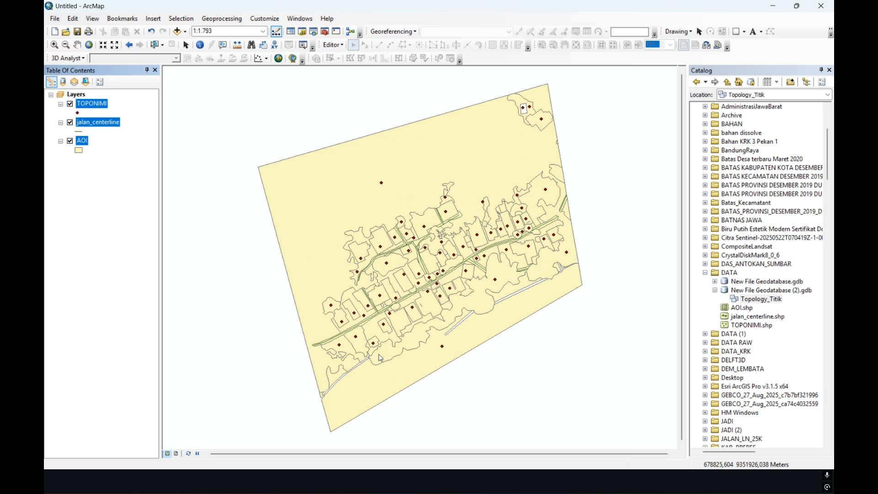
Step: Start a new topology in the Topology_Titik dataset, keeping the name Topology_Titik_Topology and the default cluster tolerance
{"action": "left_click", "coordinate": [757, 299]}
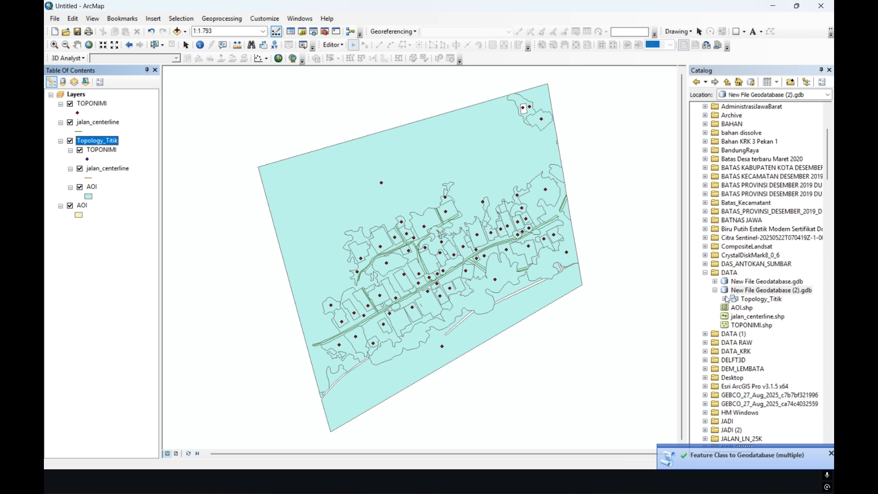
{"action": "left_click", "coordinate": [725, 300]}
{"action": "left_click", "coordinate": [764, 299]}
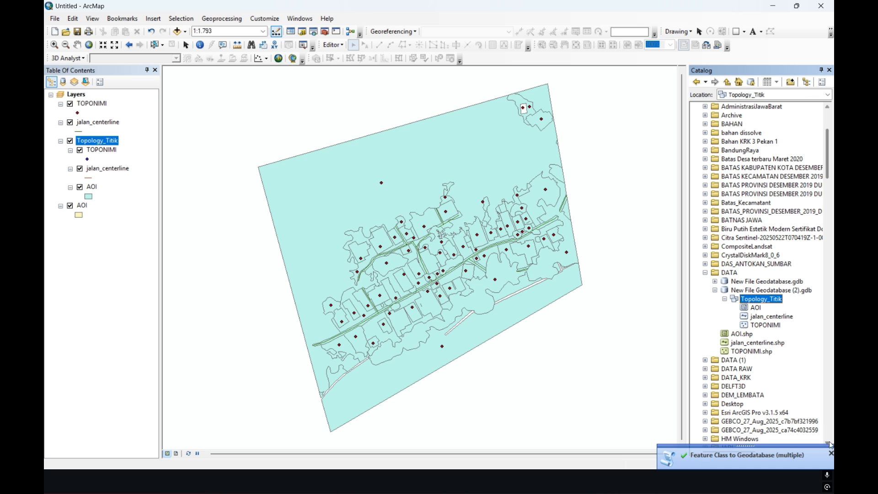
{"action": "right_click", "coordinate": [752, 303]}
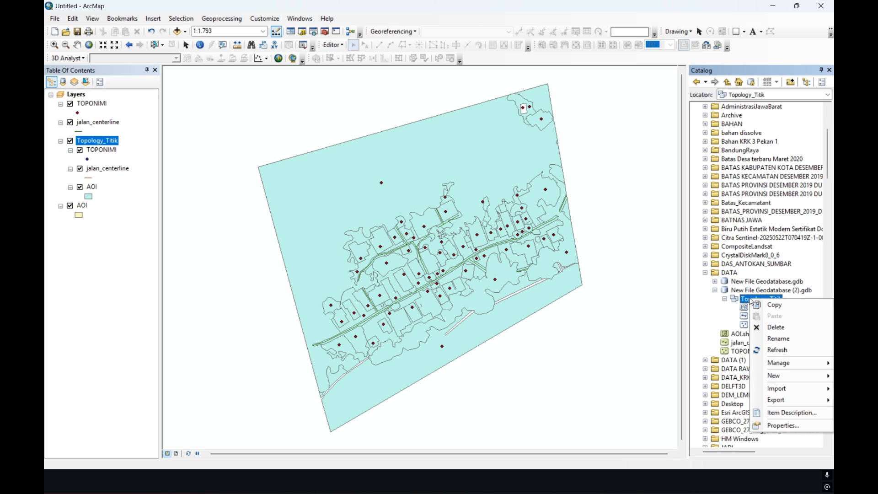
{"action": "mouse_move", "coordinate": [777, 376]}
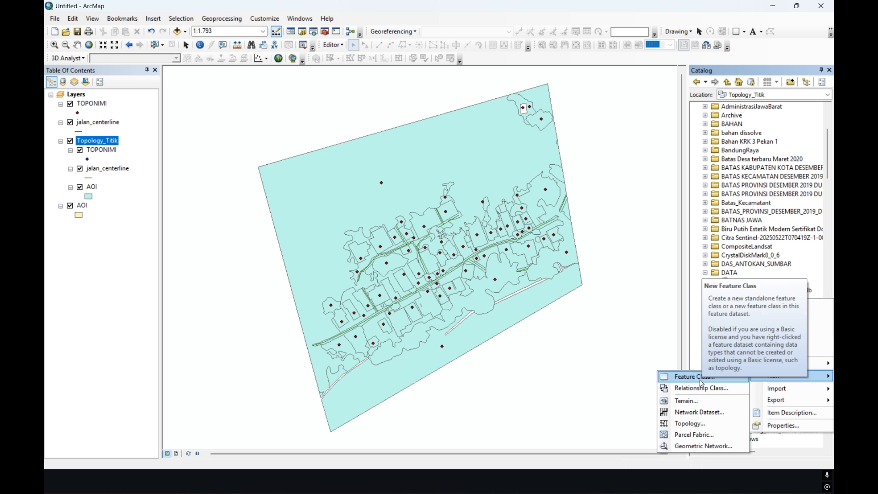
{"action": "left_click", "coordinate": [682, 425]}
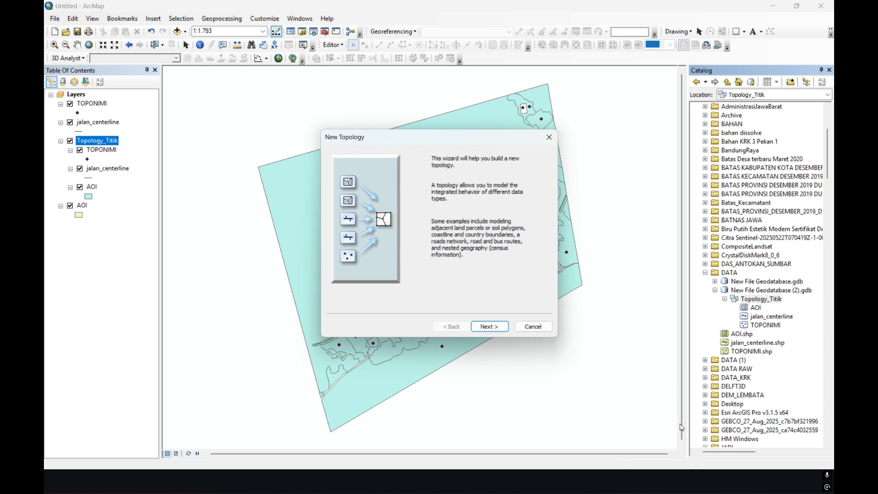
{"action": "left_click", "coordinate": [479, 329]}
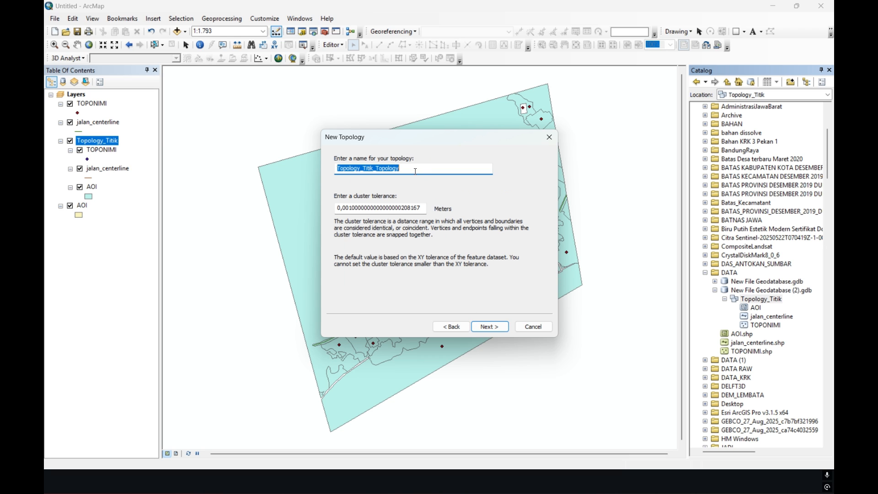
{"action": "left_click", "coordinate": [415, 171]}
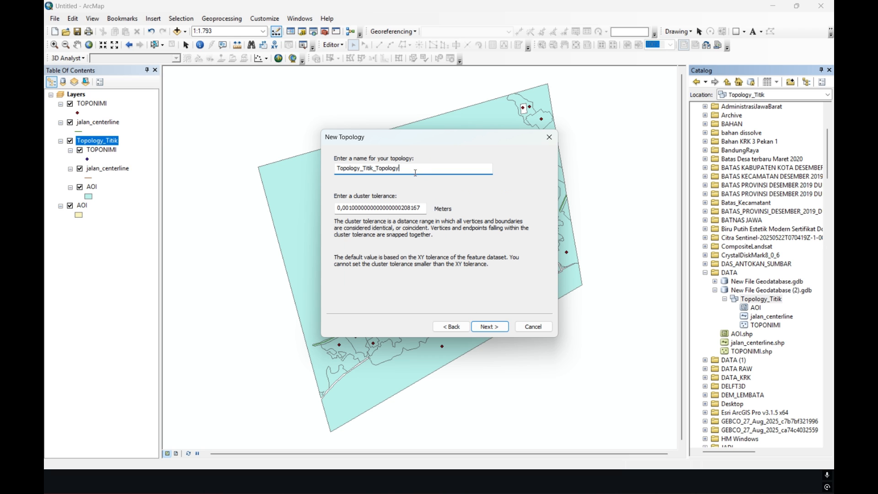
{"action": "left_click", "coordinate": [497, 328]}
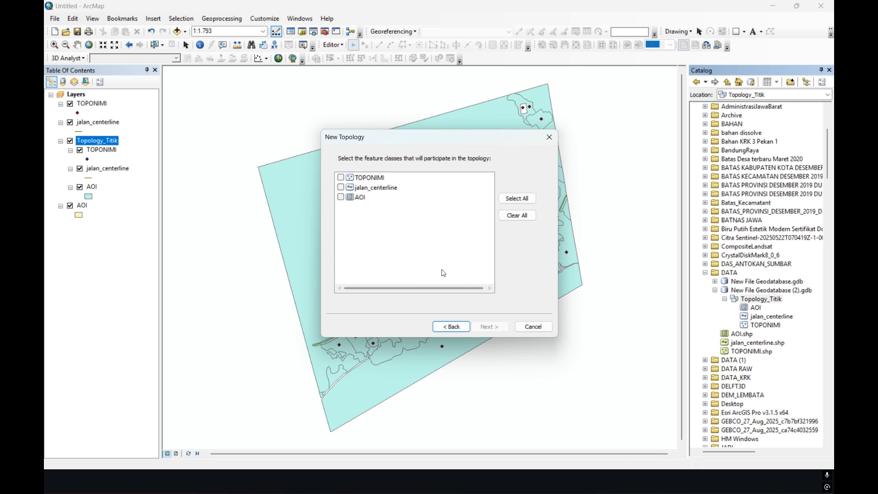
Step: Include the TOPONIMI and AOI feature classes in the topology and keep their default ranks
{"action": "left_click", "coordinate": [341, 178]}
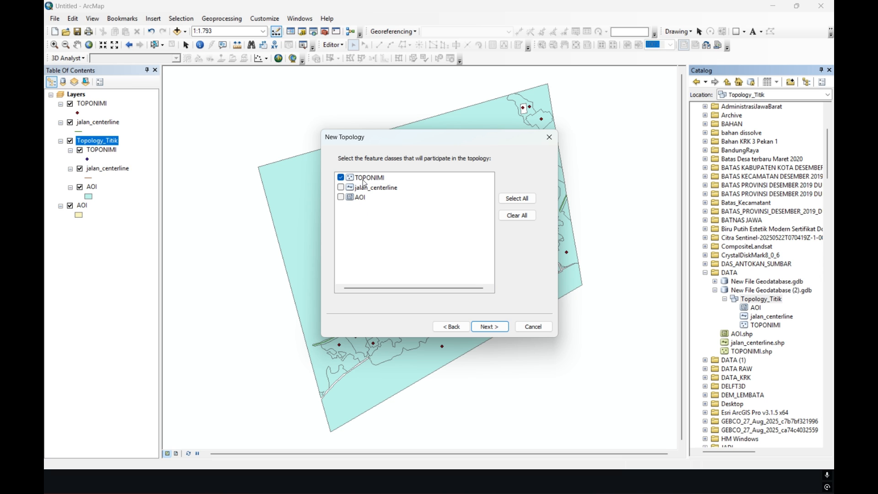
{"action": "left_click", "coordinate": [343, 197]}
{"action": "left_click", "coordinate": [489, 328]}
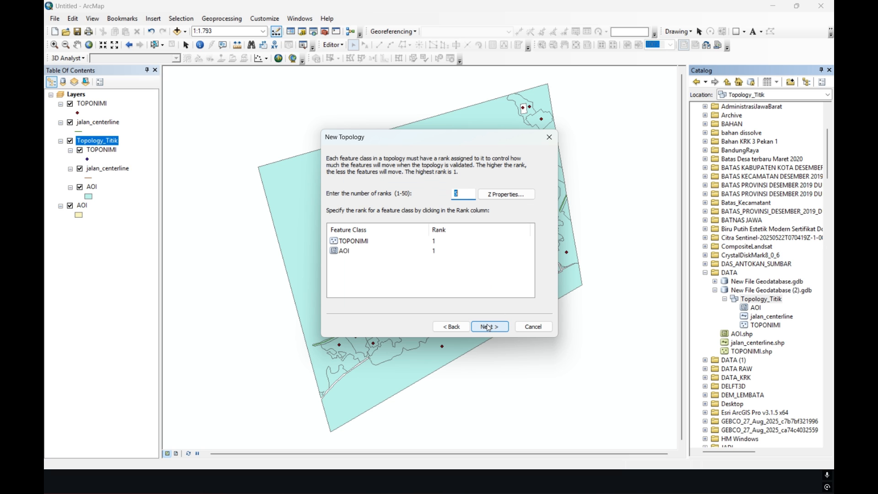
{"action": "left_click", "coordinate": [489, 327]}
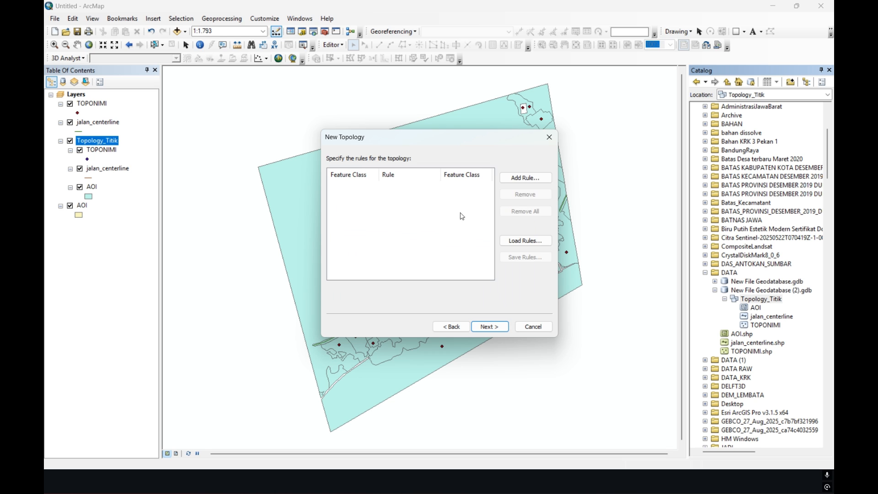
Step: Add the topology rule that TOPONIMI points Must Be Properly Inside AOI
{"action": "left_click", "coordinate": [522, 181]}
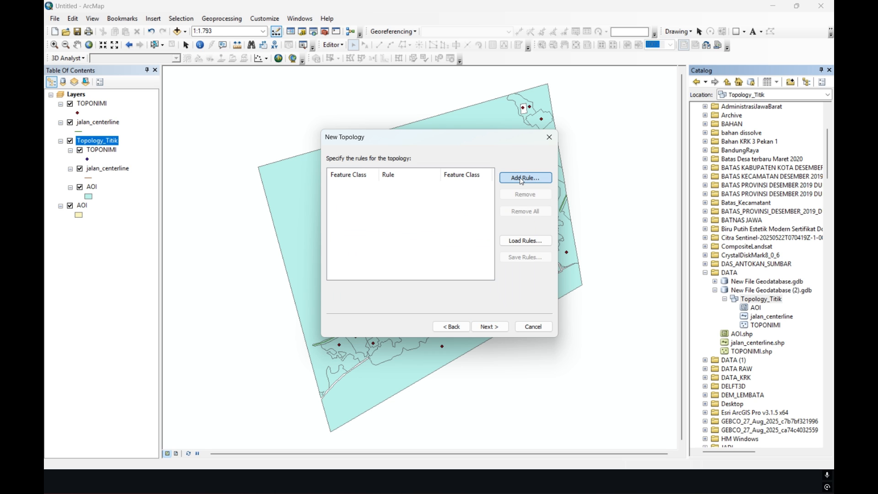
{"action": "left_click_drag", "start_coordinate": [402, 181], "coordinate": [557, 216]}
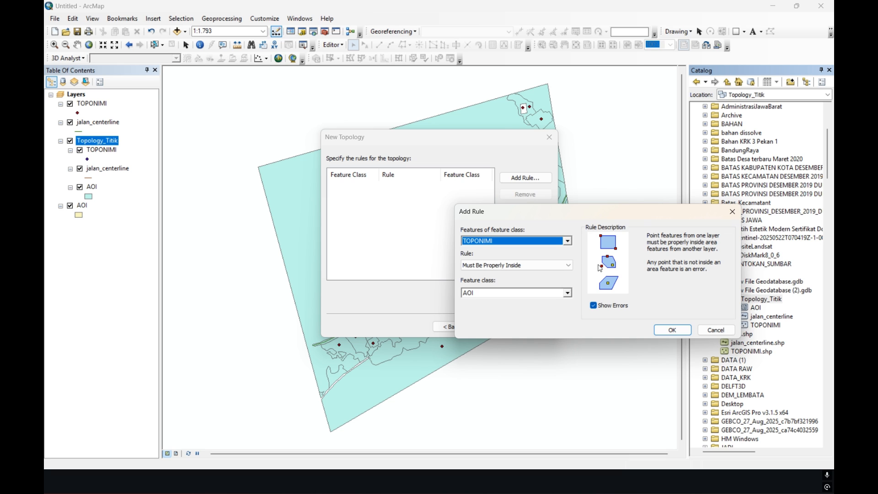
{"action": "left_click", "coordinate": [671, 331]}
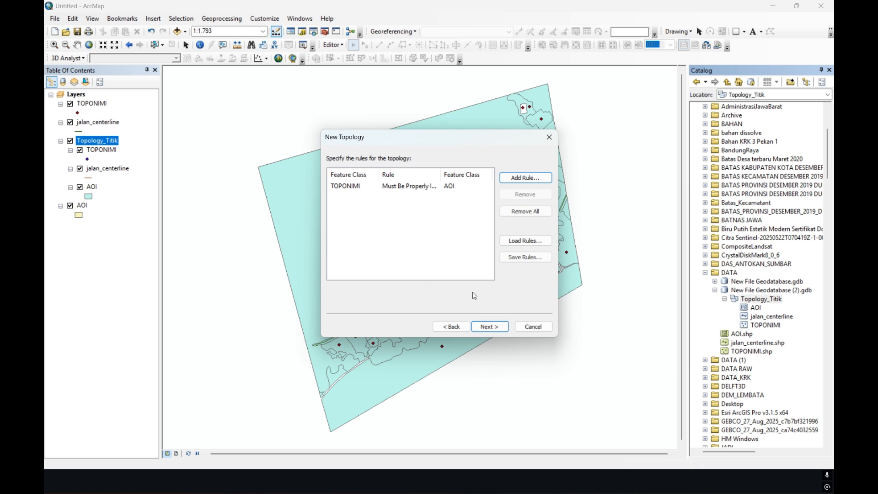
Step: Finish creating the topology and validate it immediately
{"action": "left_click", "coordinate": [490, 326]}
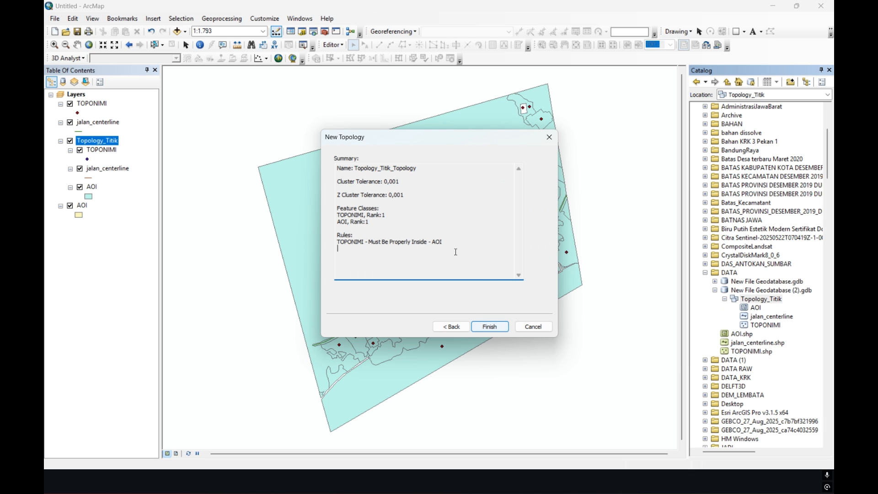
{"action": "left_click", "coordinate": [489, 327]}
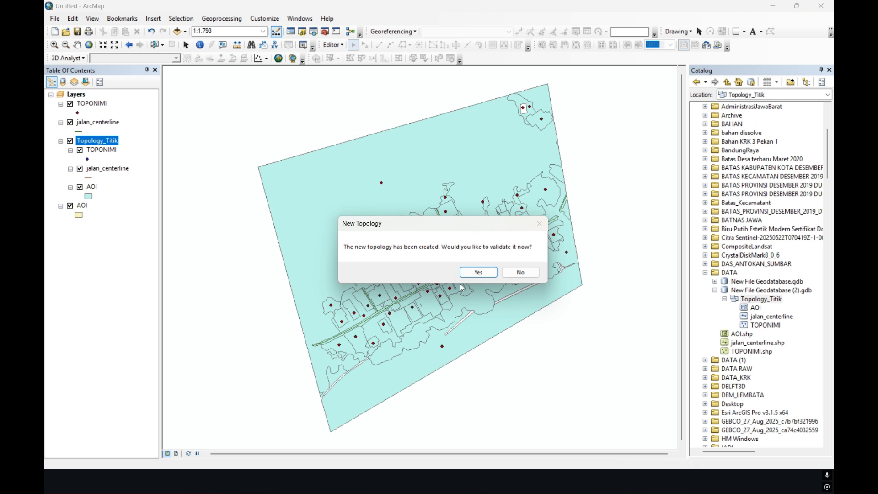
{"action": "left_click", "coordinate": [479, 275]}
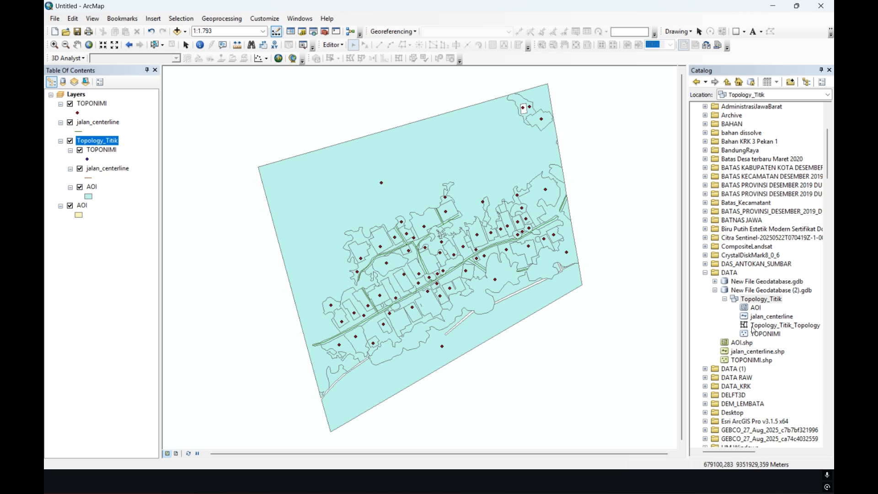
Step: Add Topology_Titik_Topology to the map together with all its participating feature classes
{"action": "left_click", "coordinate": [756, 326]}
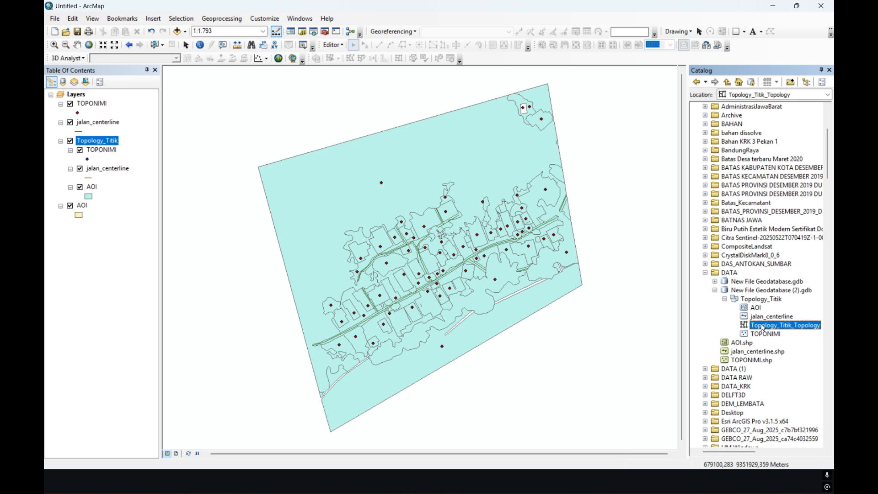
{"action": "left_click_drag", "start_coordinate": [769, 326], "coordinate": [111, 110]}
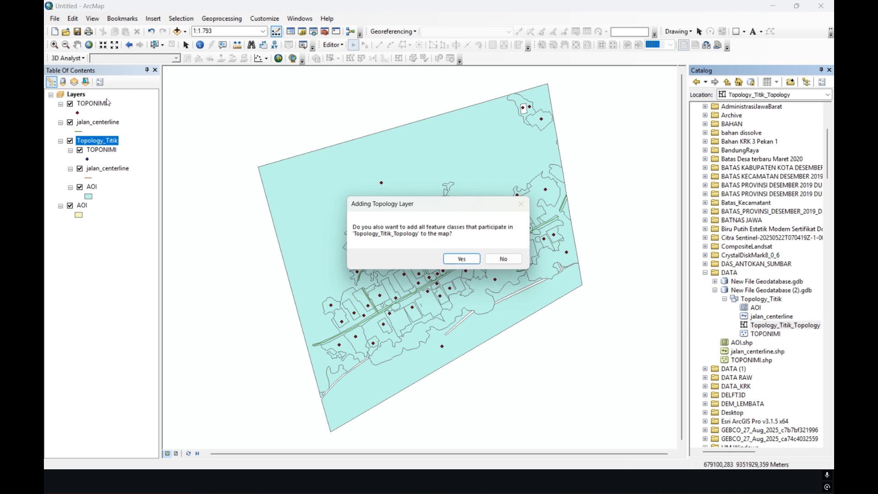
{"action": "left_click", "coordinate": [463, 259]}
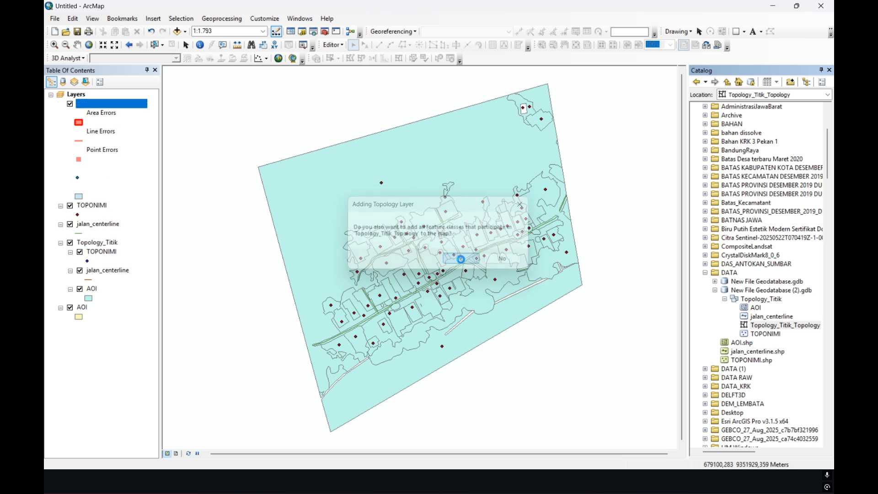
Step: Start an edit session on the TOPONIMI layer from New File Geodatabase (2).gdb
{"action": "left_click_drag", "start_coordinate": [502, 176], "coordinate": [432, 238]}
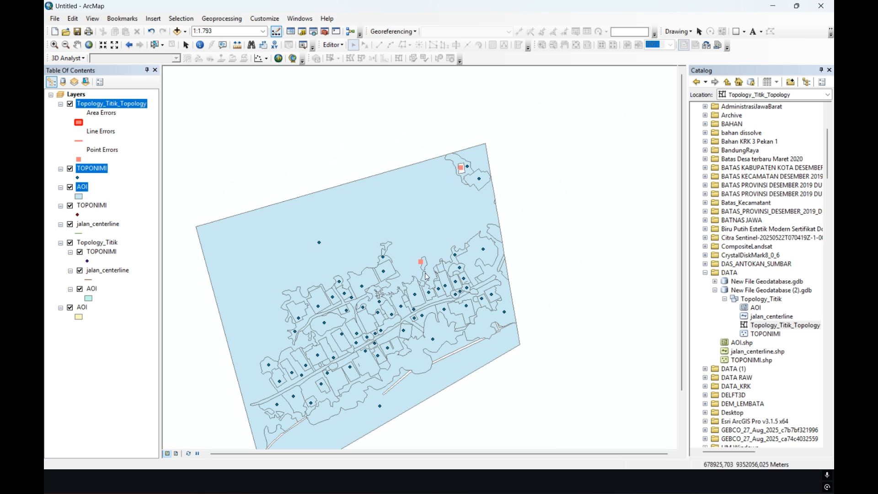
{"action": "scroll", "coordinate": [424, 268], "scroll_direction": "up", "scroll_amount": 5}
{"action": "scroll", "coordinate": [422, 270], "scroll_direction": "up", "scroll_amount": 3}
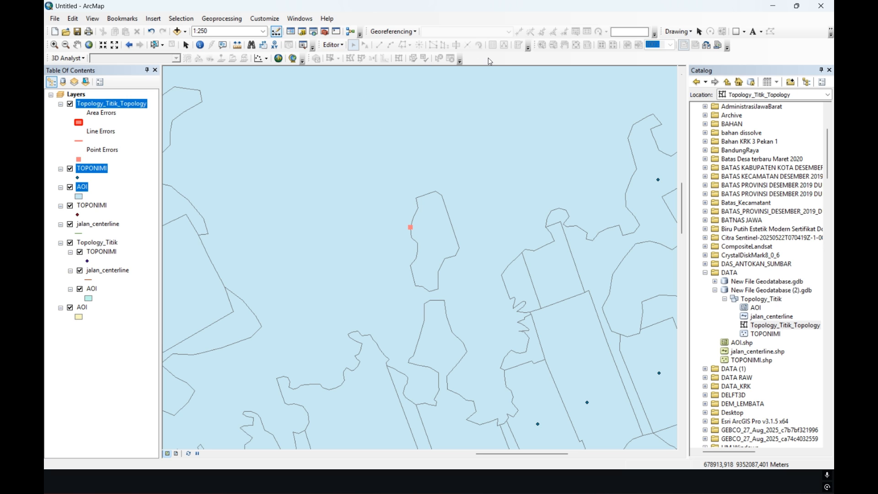
{"action": "left_click", "coordinate": [335, 46]}
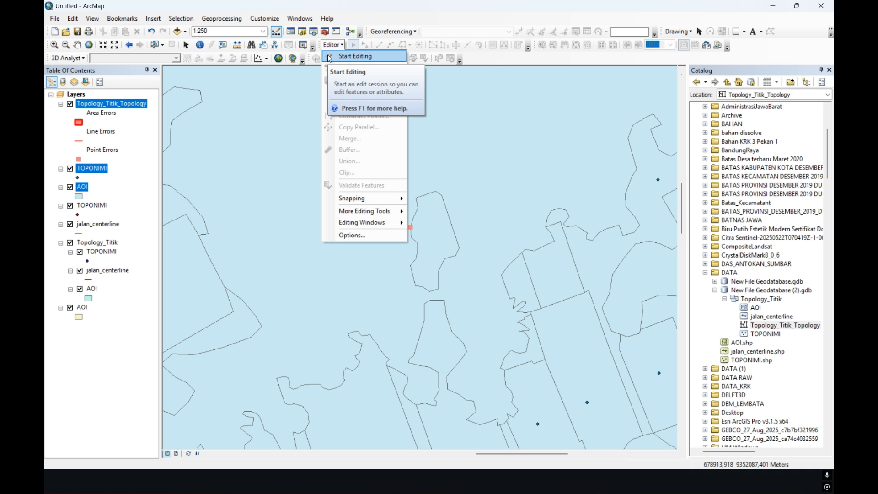
{"action": "left_click", "coordinate": [330, 57]}
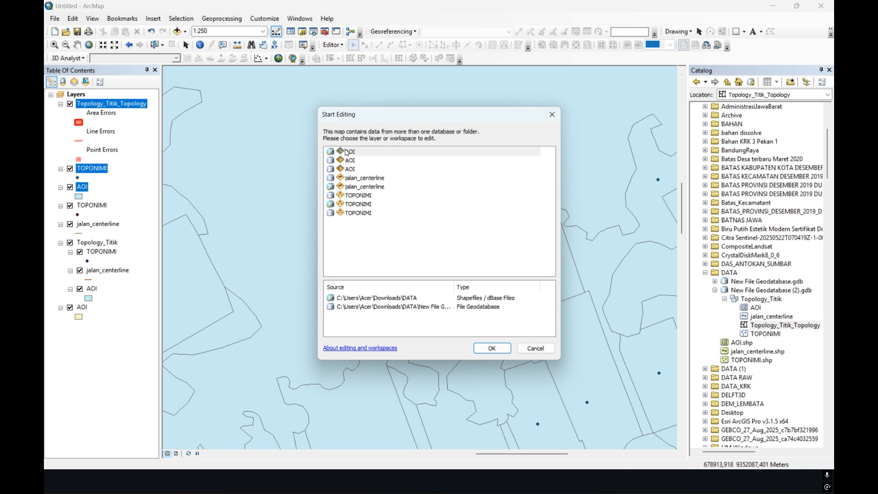
{"action": "left_click", "coordinate": [333, 215]}
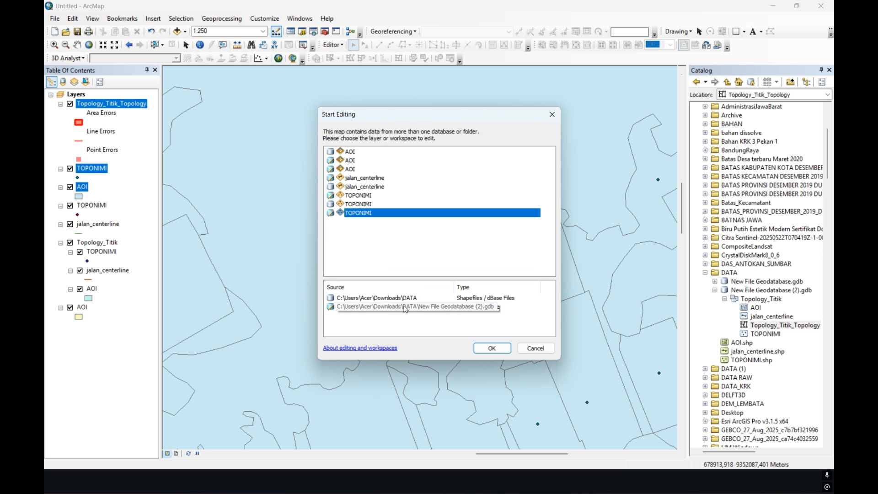
{"action": "left_click", "coordinate": [484, 347]}
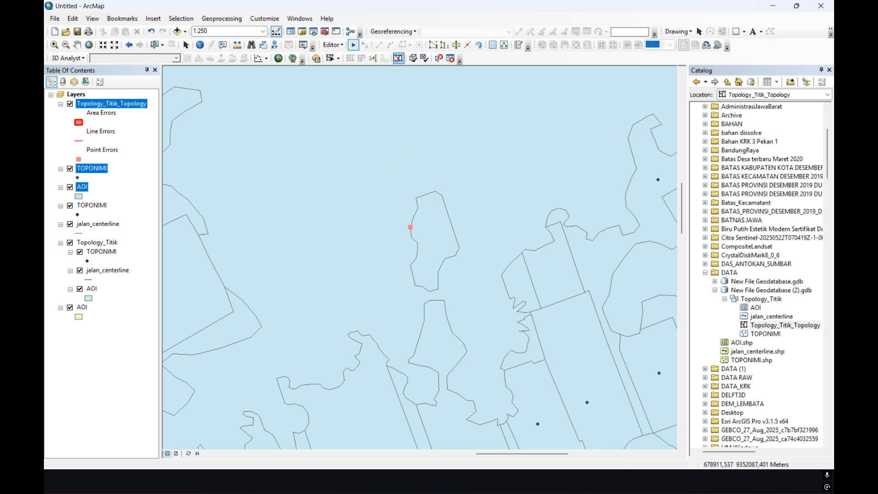
Step: Turn the Topology toolbar off and back on
{"action": "right_click", "coordinate": [490, 58]}
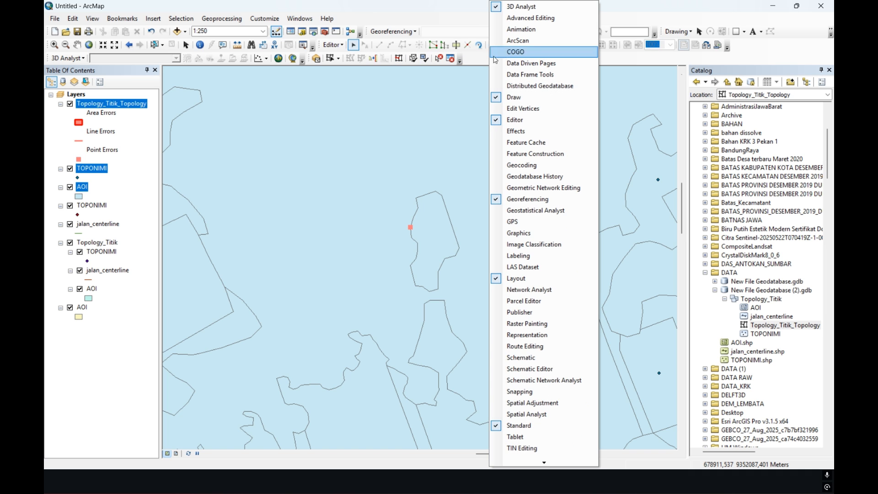
{"action": "mouse_move", "coordinate": [543, 461]}
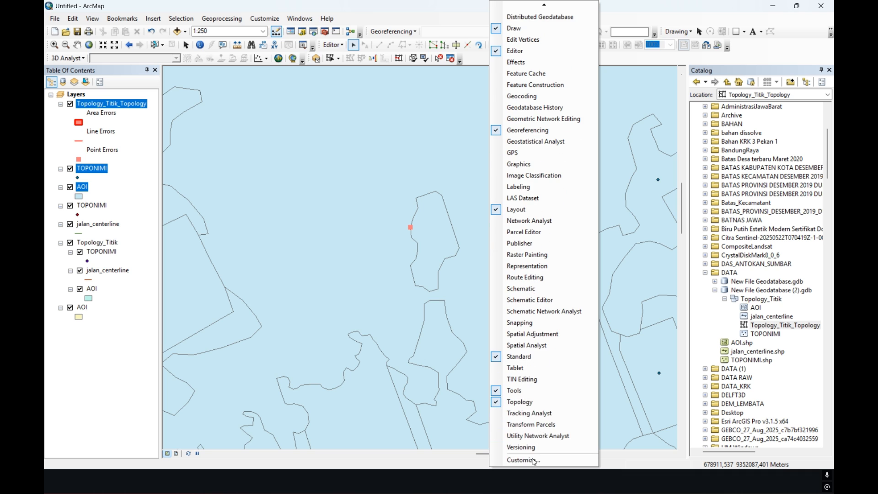
{"action": "left_click", "coordinate": [498, 403]}
{"action": "right_click", "coordinate": [475, 58]}
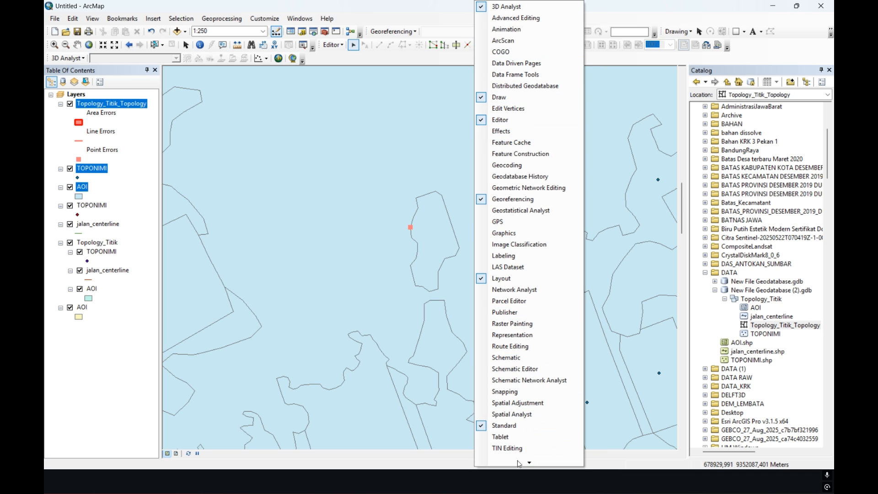
{"action": "mouse_move", "coordinate": [518, 463]}
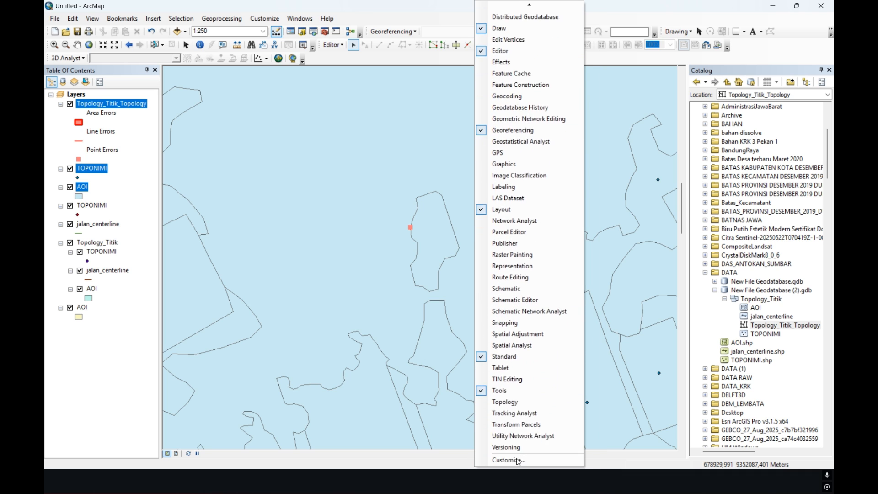
{"action": "left_click", "coordinate": [481, 404]}
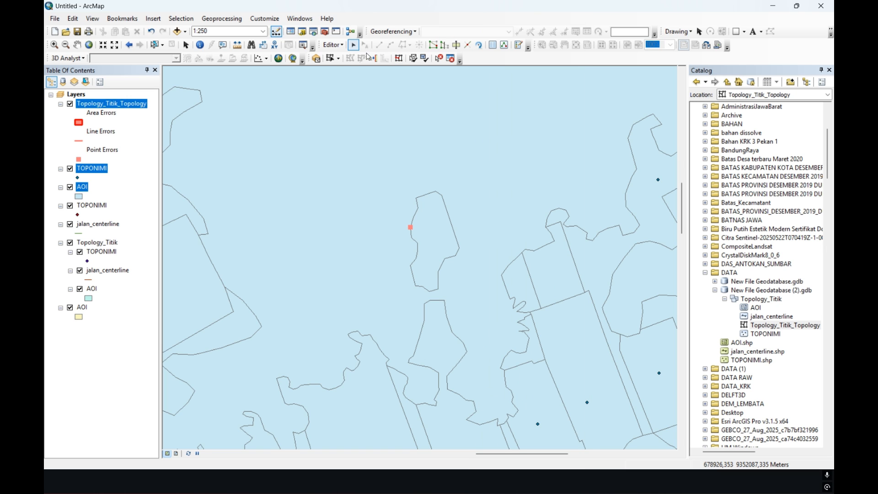
Step: Search the Error Inspector for violations of the TOPONIMI - Must Be Properly Inside - AOI rule and select the listed point error
{"action": "left_click", "coordinate": [426, 58]}
{"action": "left_click", "coordinate": [451, 58]}
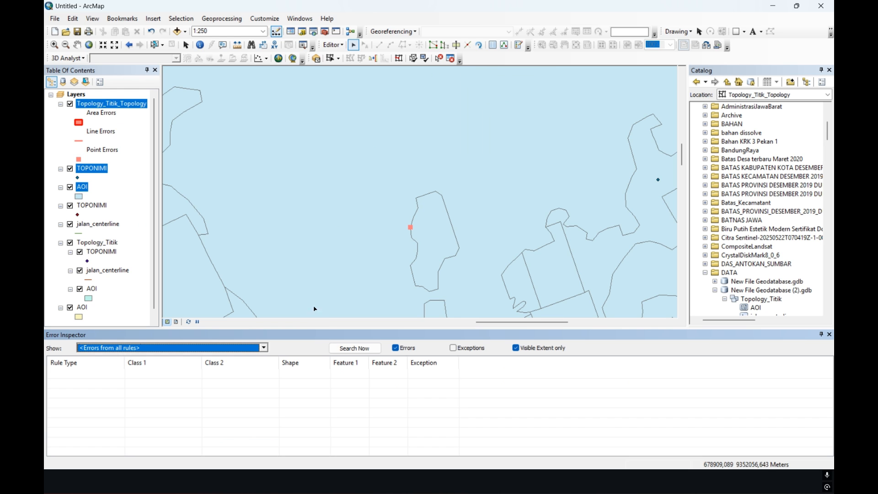
{"action": "left_click", "coordinate": [264, 348]}
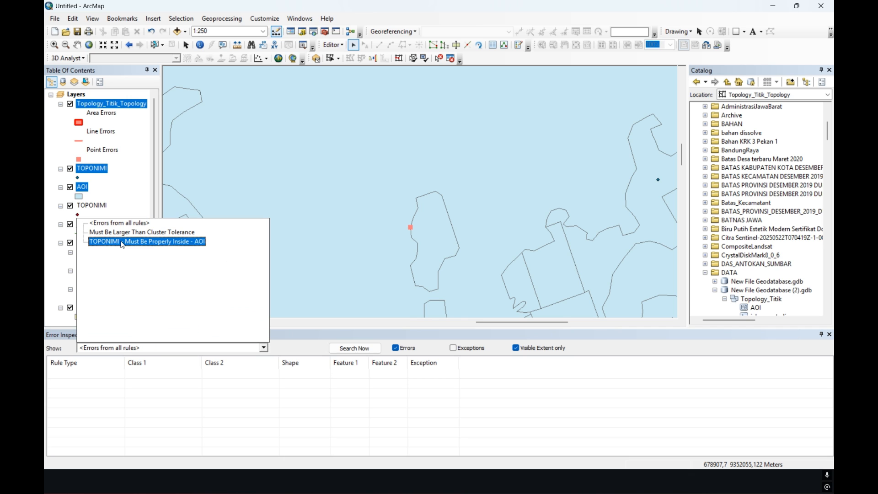
{"action": "left_click", "coordinate": [192, 245]}
{"action": "left_click", "coordinate": [347, 349]}
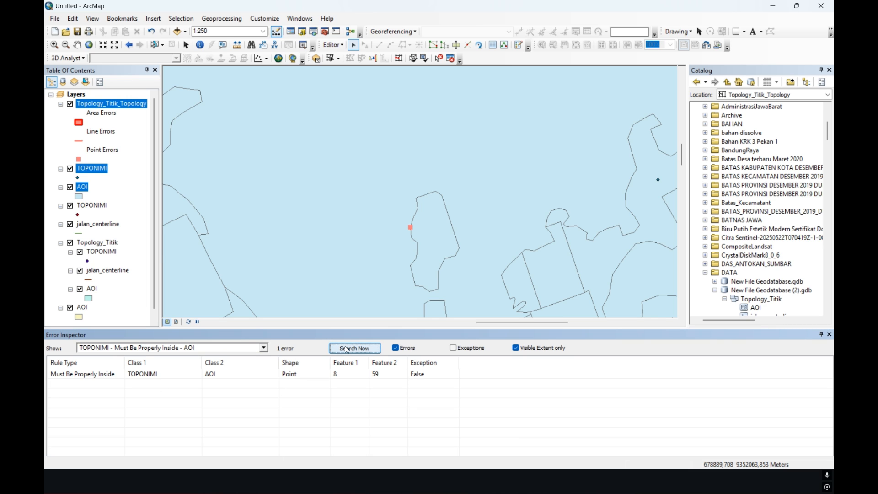
{"action": "left_click", "coordinate": [421, 376]}
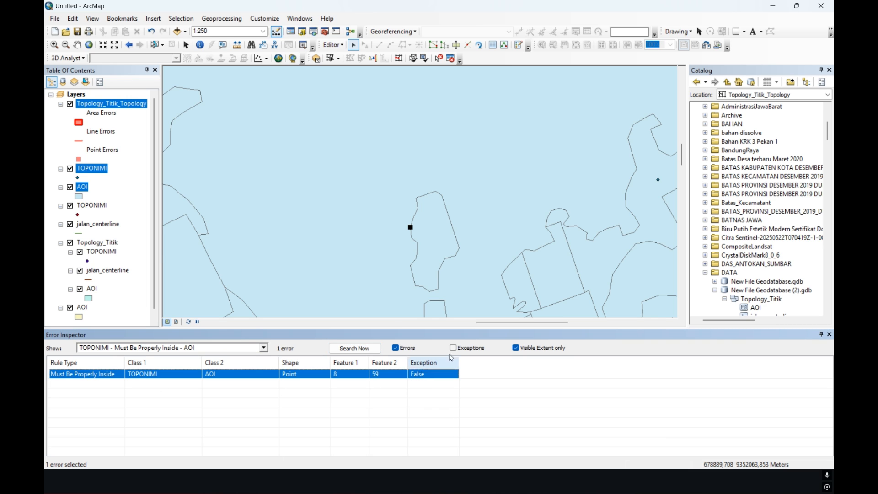
Step: Move the flagged TOPONIMI point off the AOI polygon's boundary into the interior of the small elongated polygon
{"action": "scroll", "coordinate": [413, 229], "scroll_direction": "up", "scroll_amount": 4}
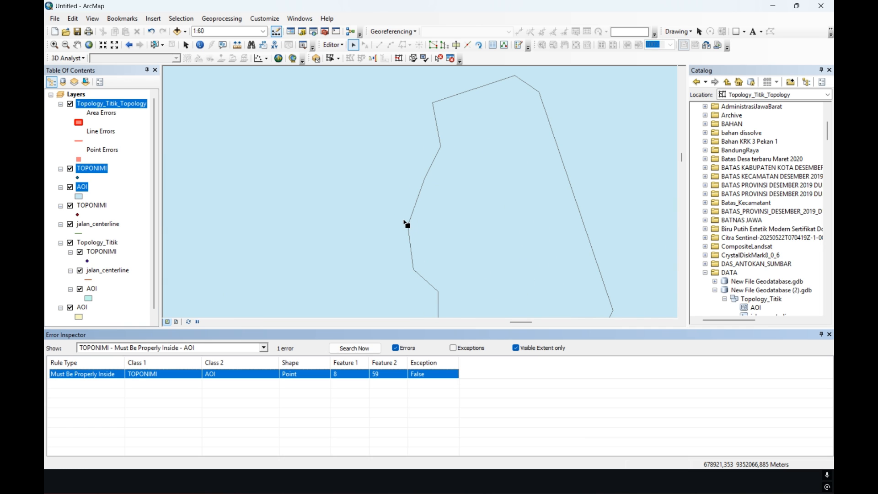
{"action": "scroll", "coordinate": [404, 223], "scroll_direction": "down", "scroll_amount": 1}
{"action": "scroll", "coordinate": [404, 223], "scroll_direction": "down", "scroll_amount": 2}
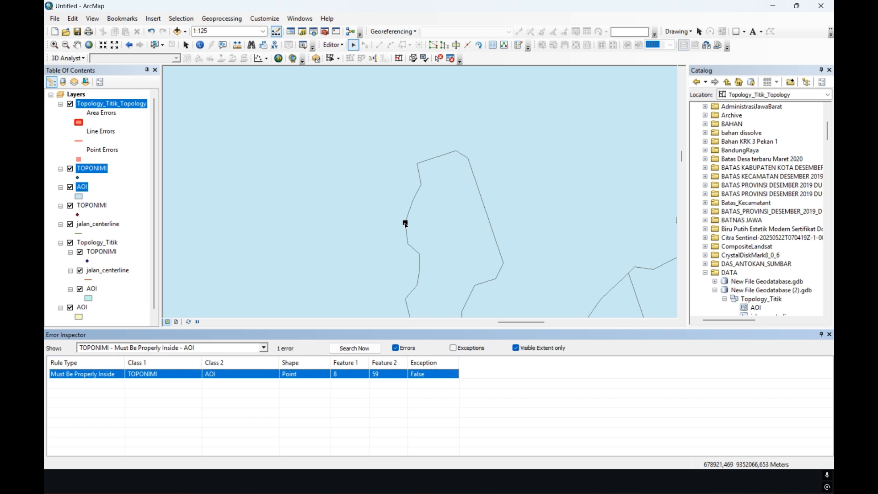
{"action": "left_click", "coordinate": [405, 223]}
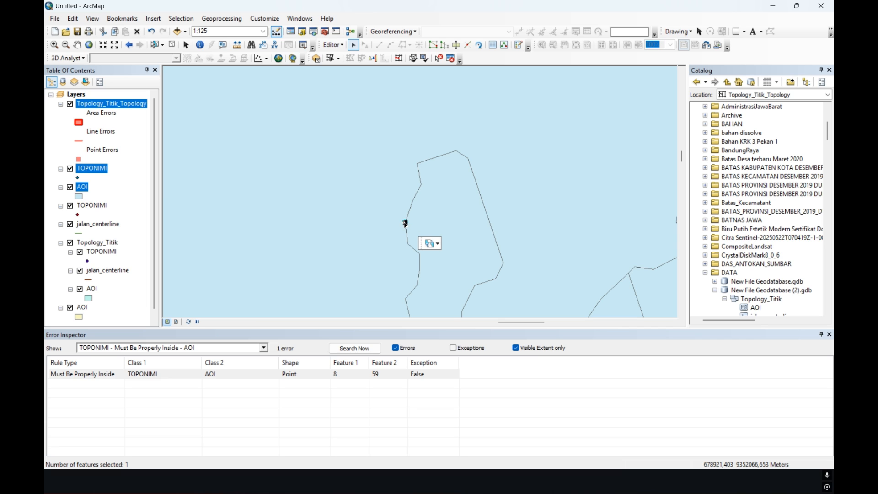
{"action": "left_click", "coordinate": [452, 242]}
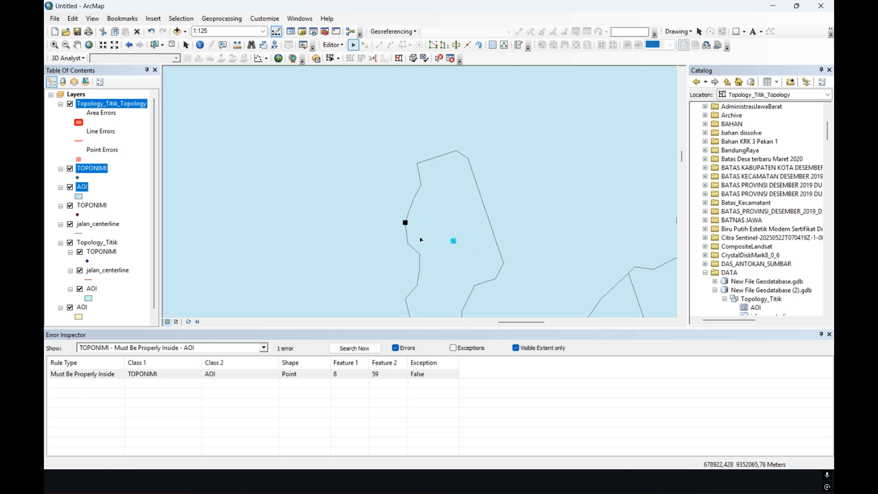
Step: Validate the topology in the current extent, search again for Must Be Properly Inside errors, and close the Error Inspector
{"action": "scroll", "coordinate": [420, 239], "scroll_direction": "up", "scroll_amount": 2}
{"action": "scroll", "coordinate": [420, 240], "scroll_direction": "down", "scroll_amount": 2}
{"action": "scroll", "coordinate": [487, 268], "scroll_direction": "down", "scroll_amount": 1}
{"action": "left_click_drag", "start_coordinate": [485, 269], "coordinate": [466, 197]}
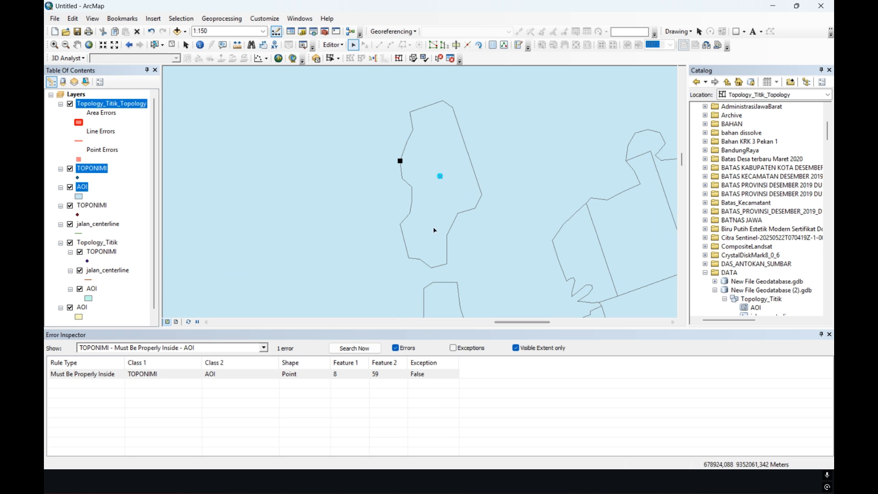
{"action": "left_click", "coordinate": [424, 59]}
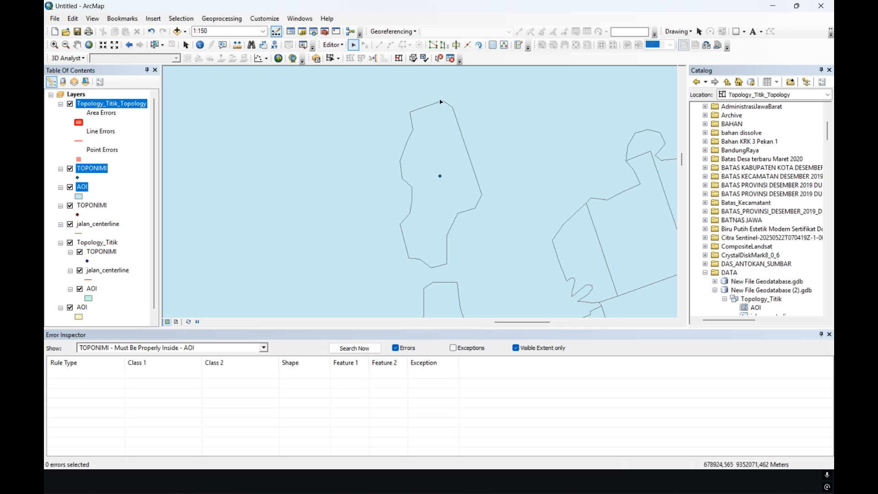
{"action": "left_click", "coordinate": [357, 351]}
{"action": "left_click", "coordinate": [830, 336]}
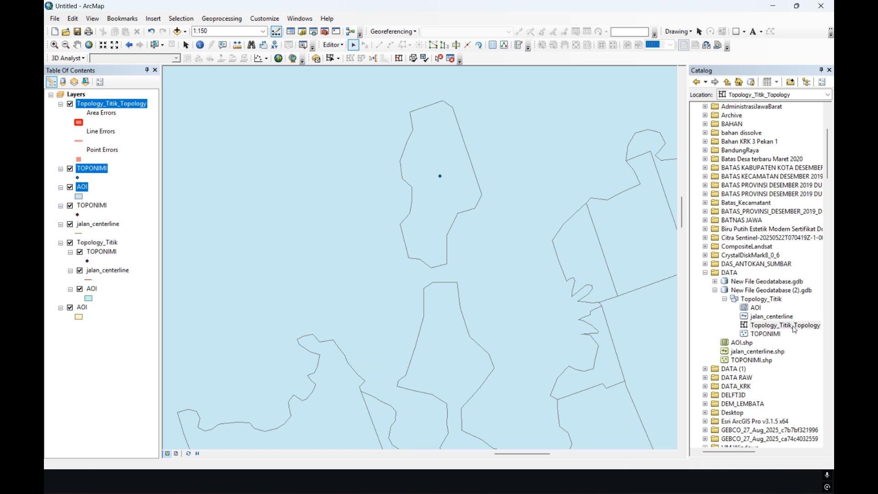
Step: Stop the edit session and save the point edits
{"action": "left_click", "coordinate": [332, 46]}
{"action": "left_click", "coordinate": [348, 68]}
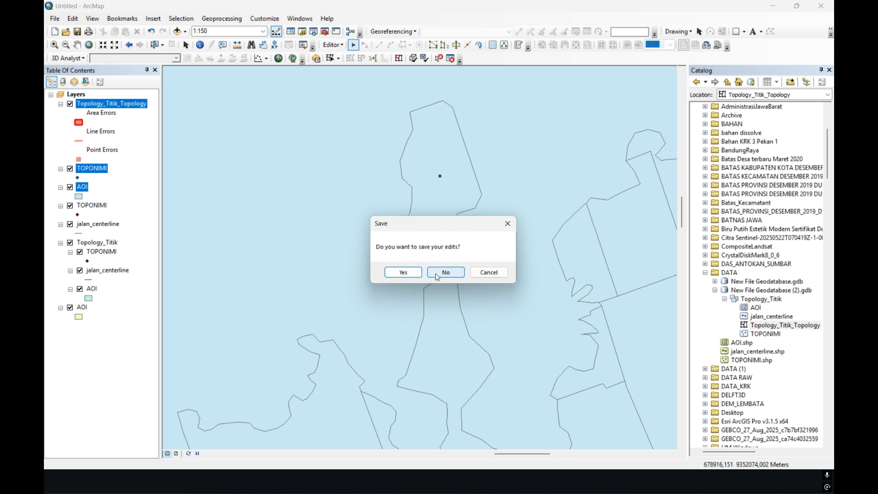
{"action": "left_click", "coordinate": [410, 272]}
Step: Remove the Topology_Titik_Topology layer, its TOPONIMI and AOI layers, and the Topology_Titik group from the map
{"action": "right_click", "coordinate": [112, 107]}
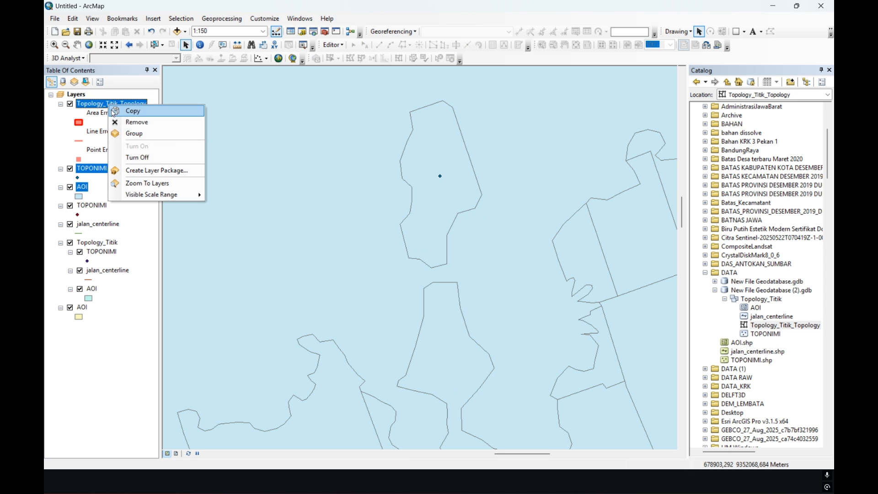
{"action": "left_click", "coordinate": [115, 122]}
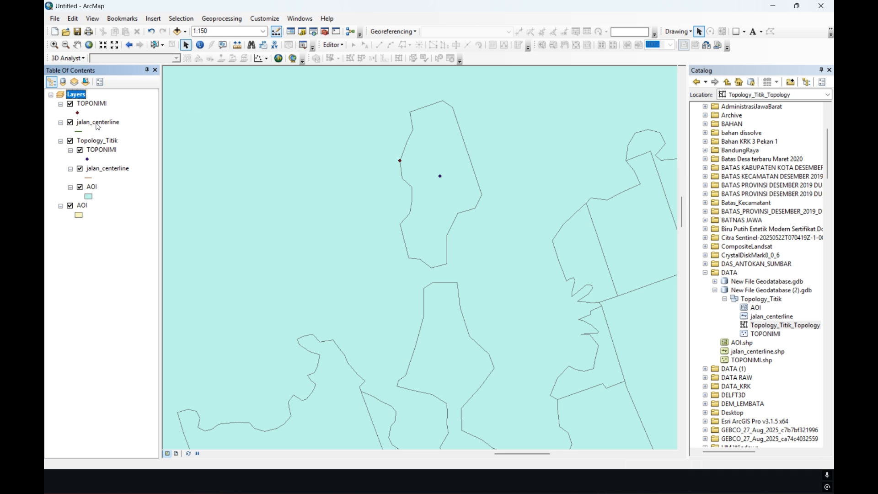
{"action": "right_click", "coordinate": [98, 143]}
{"action": "left_click", "coordinate": [120, 193]}
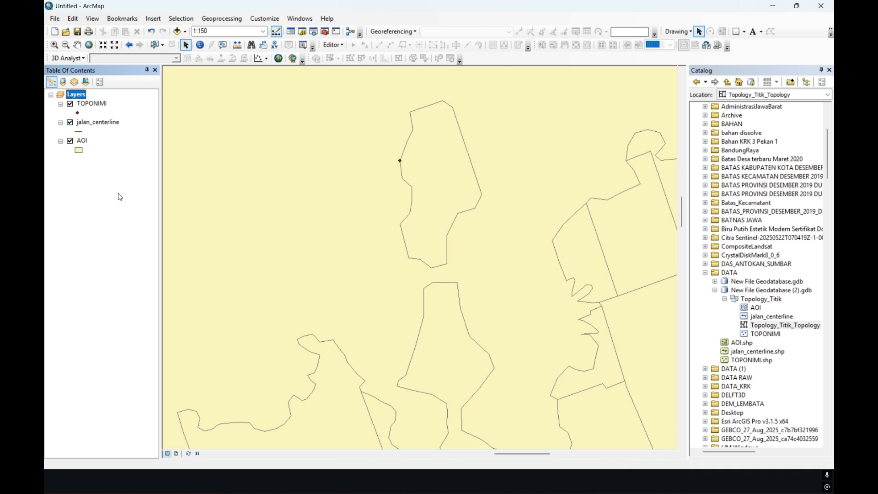
Step: Hide the AOI and TOPONIMI layers so that only jalan_centerline is displayed
{"action": "scroll", "coordinate": [504, 267], "scroll_direction": "down", "scroll_amount": 3}
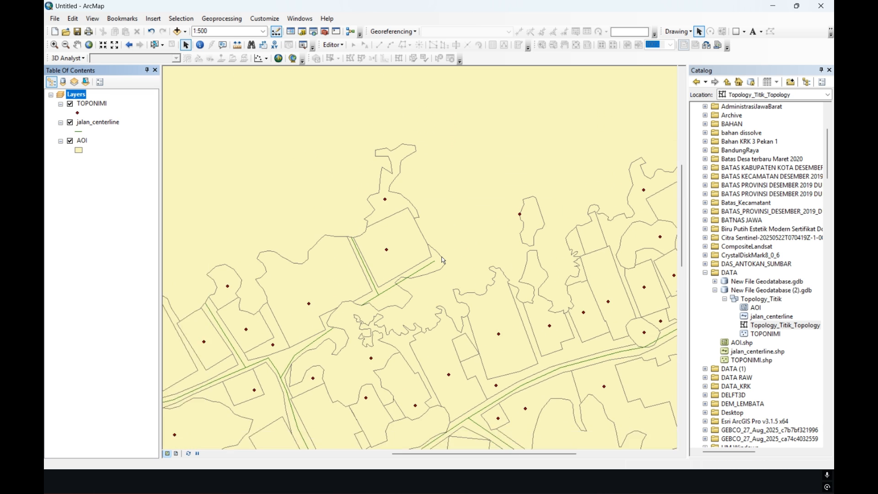
{"action": "scroll", "coordinate": [440, 261], "scroll_direction": "down", "scroll_amount": 1}
{"action": "scroll", "coordinate": [443, 260], "scroll_direction": "down", "scroll_amount": 1}
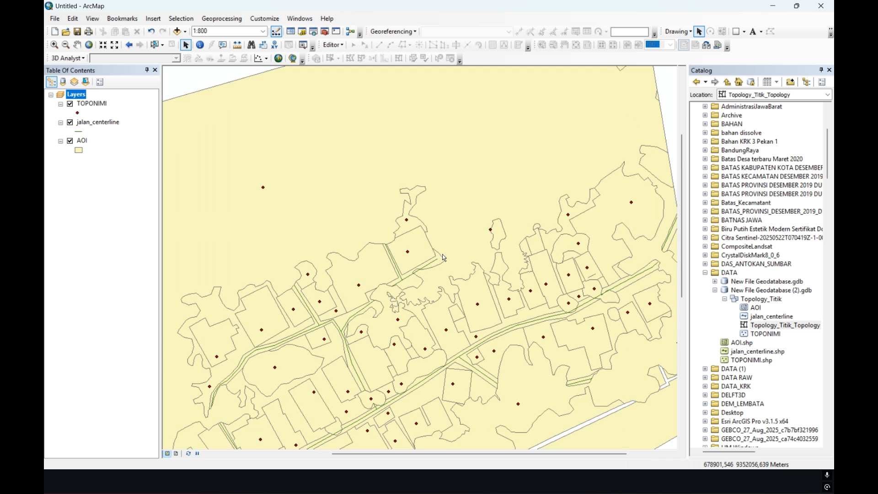
{"action": "left_click_drag", "start_coordinate": [442, 260], "coordinate": [422, 215]}
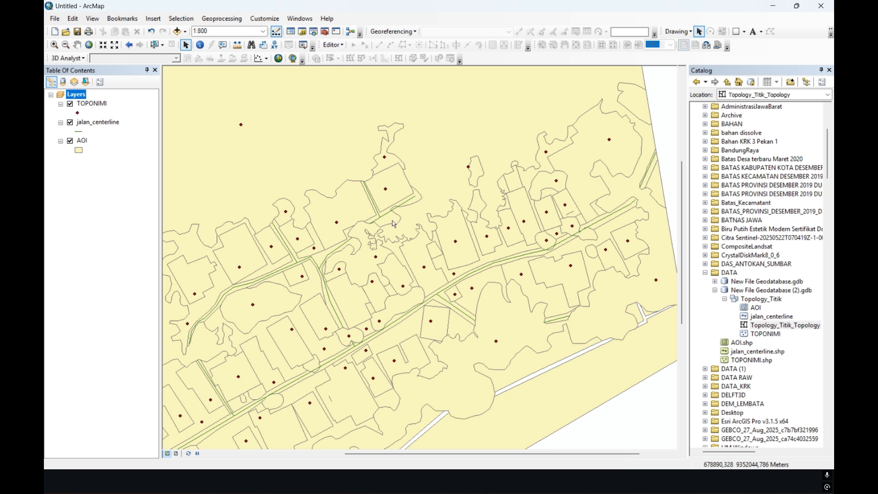
{"action": "left_click", "coordinate": [70, 141]}
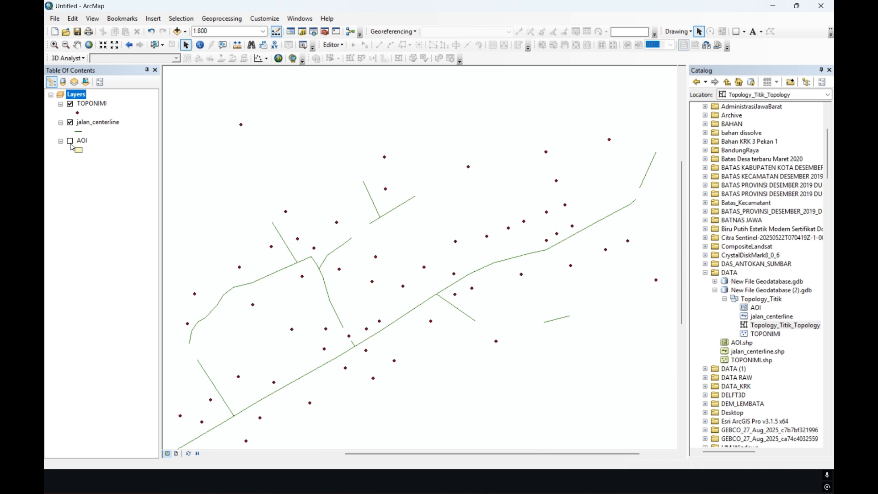
{"action": "left_click", "coordinate": [70, 105]}
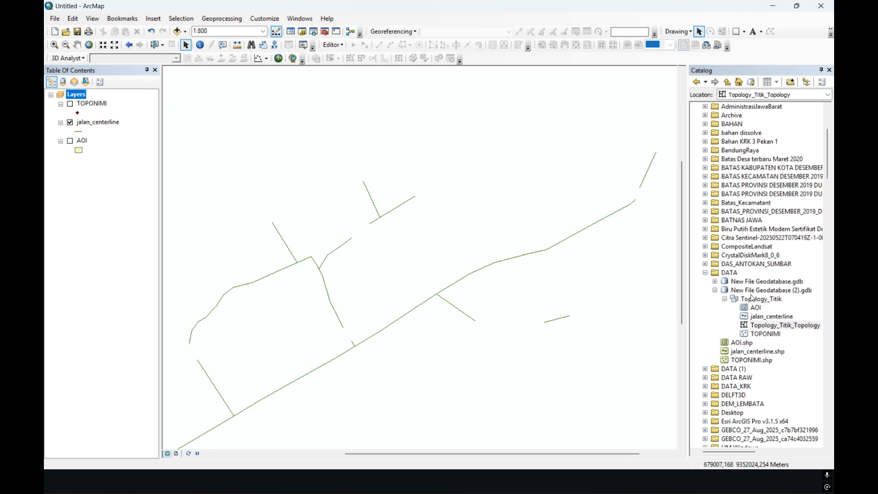
Step: Delete the Topology_Titik feature dataset from New File Geodatabase (2).gdb
{"action": "left_click", "coordinate": [715, 290]}
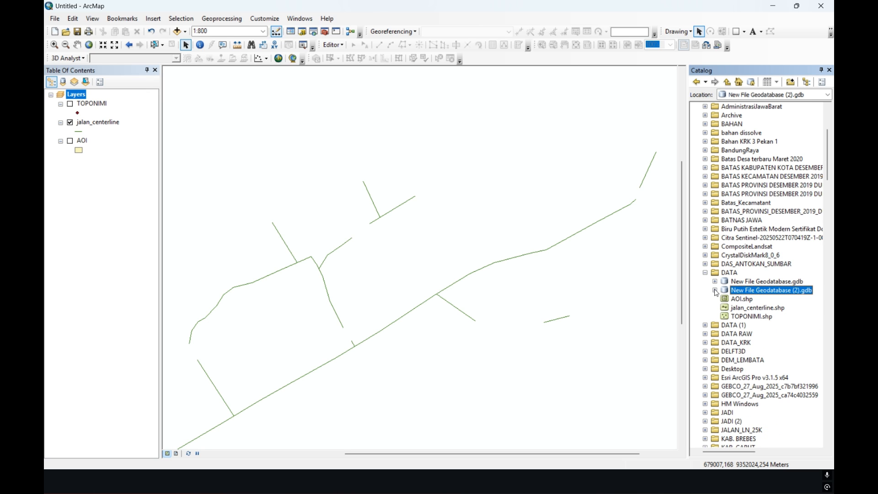
{"action": "left_click", "coordinate": [746, 293]}
{"action": "left_click", "coordinate": [714, 296]}
{"action": "left_click", "coordinate": [715, 291]}
{"action": "right_click", "coordinate": [736, 300]}
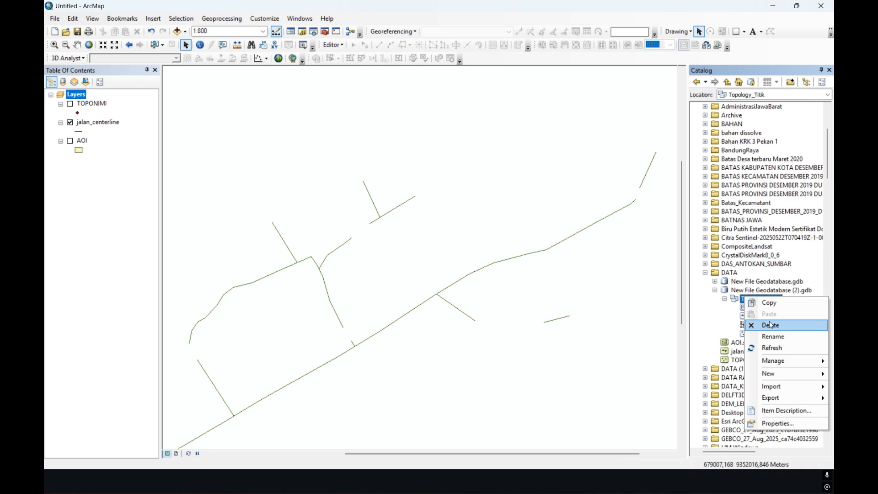
{"action": "left_click", "coordinate": [772, 325]}
{"action": "left_click", "coordinate": [474, 262]}
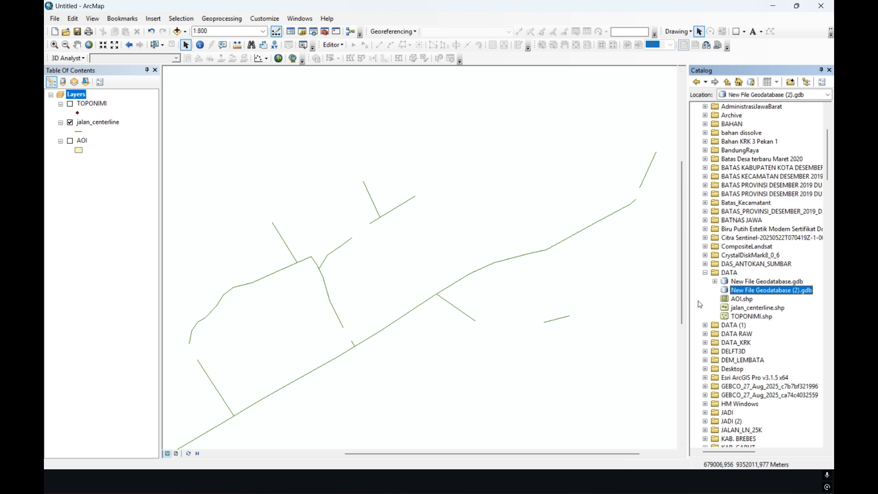
Step: Start a new feature dataset in New File Geodatabase (2).gdb and name it Topology_Jalan
{"action": "right_click", "coordinate": [741, 295]}
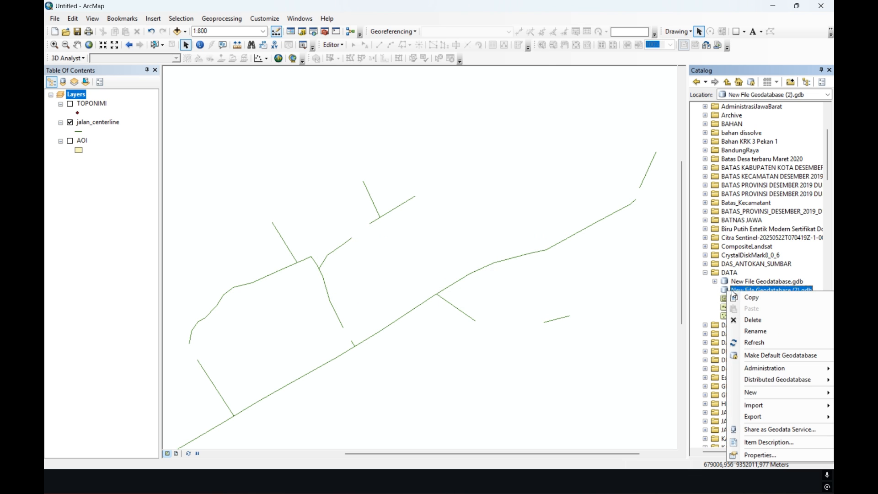
{"action": "mouse_move", "coordinate": [751, 394]}
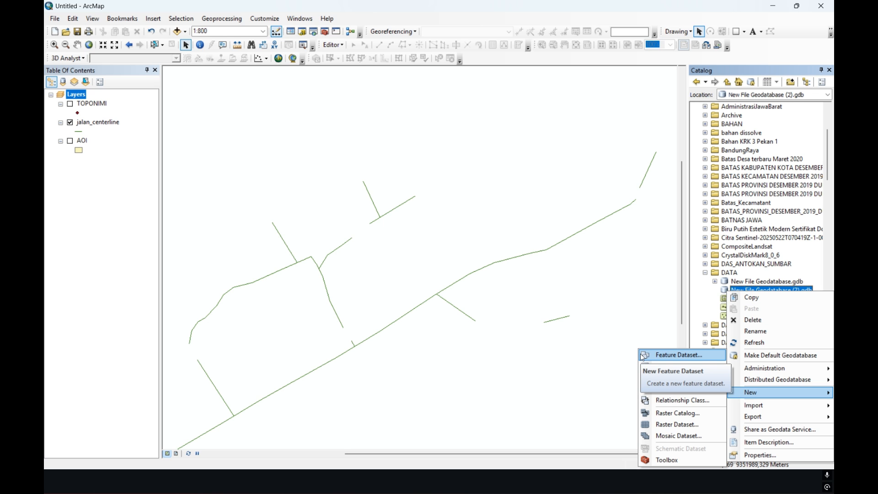
{"action": "left_click", "coordinate": [684, 356]}
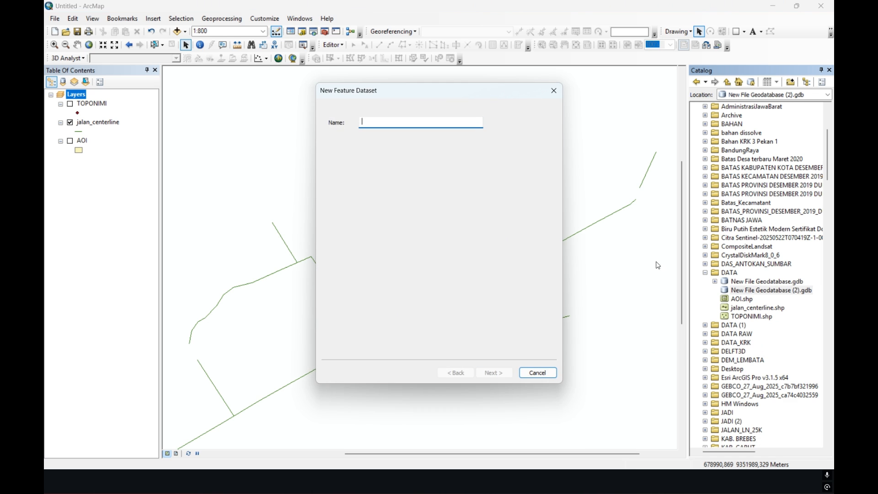
{"action": "type", "text": "Topolo"}
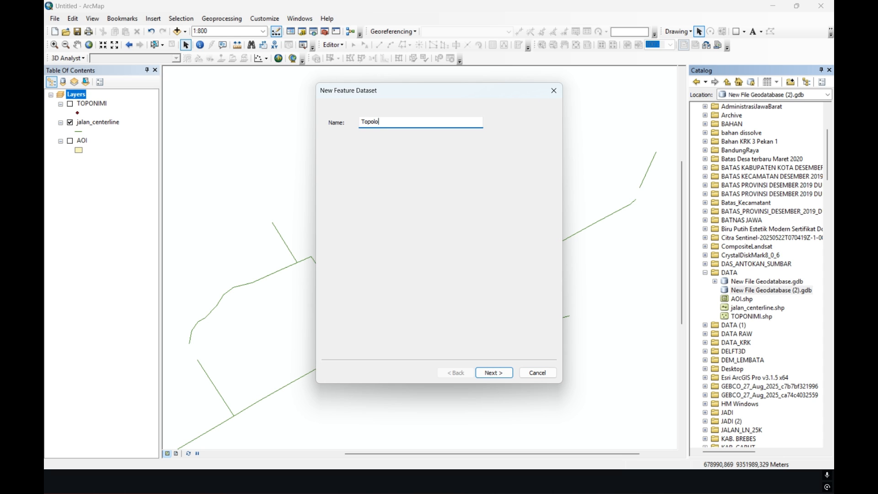
{"action": "type", "text": "gy_Jalan"}
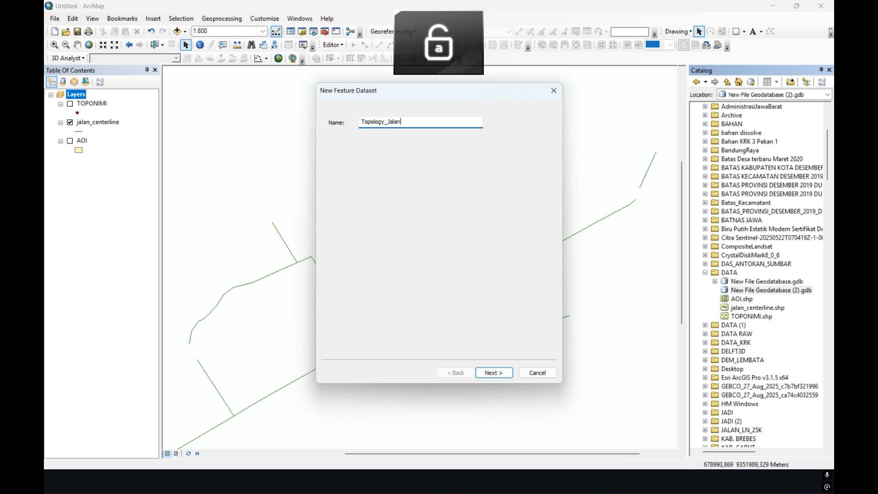
{"action": "key", "text": "Return"}
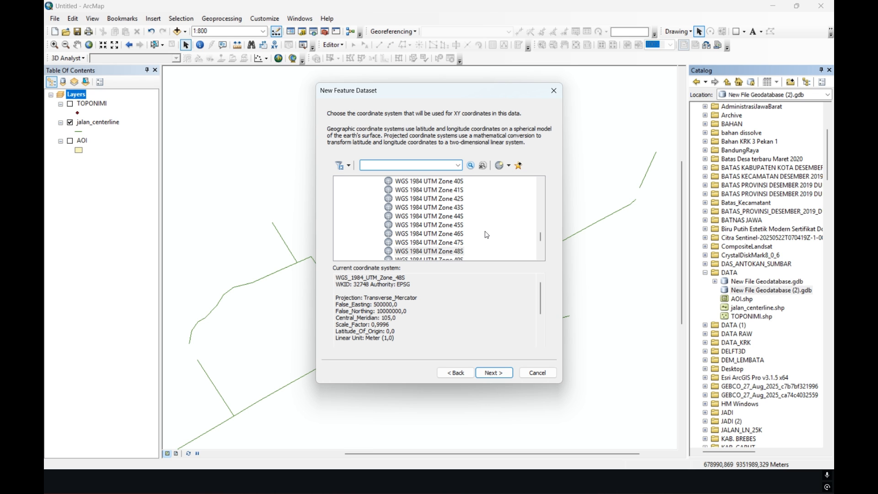
Step: Assign WGS 1984 UTM Zone 48S with no vertical coordinate system, keep the default tolerances, and finish creating the dataset
{"action": "scroll", "coordinate": [478, 228], "scroll_direction": "down", "scroll_amount": 1}
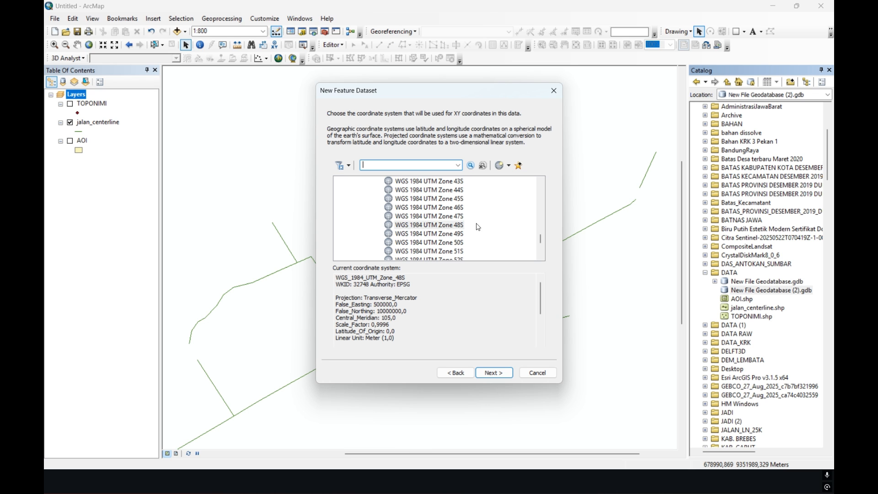
{"action": "left_click", "coordinate": [424, 225]}
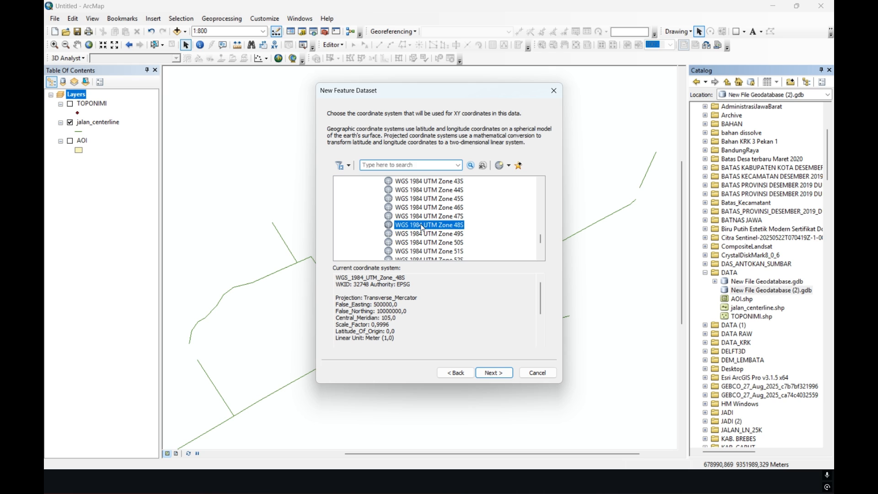
{"action": "left_click", "coordinate": [503, 375]}
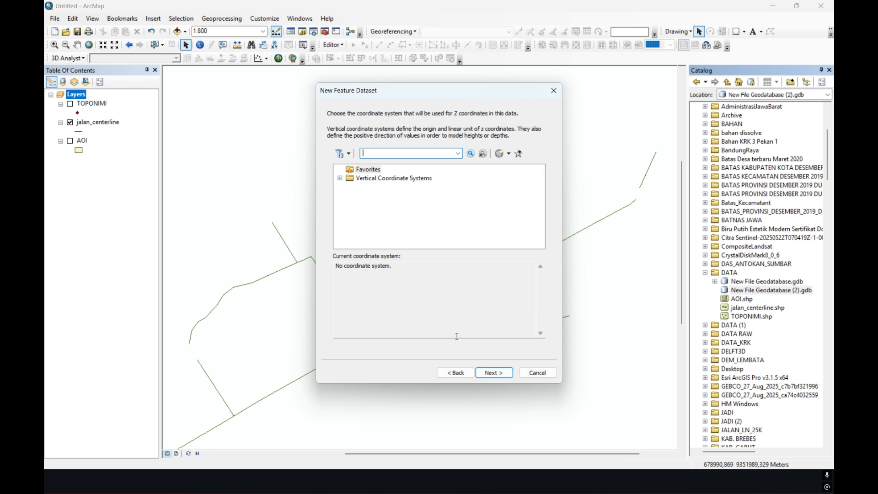
{"action": "left_click", "coordinate": [495, 373]}
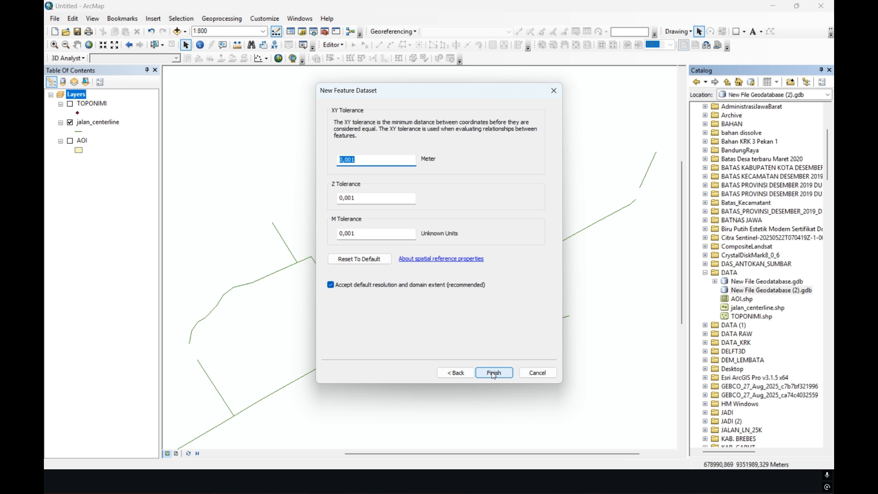
{"action": "left_click", "coordinate": [494, 373]}
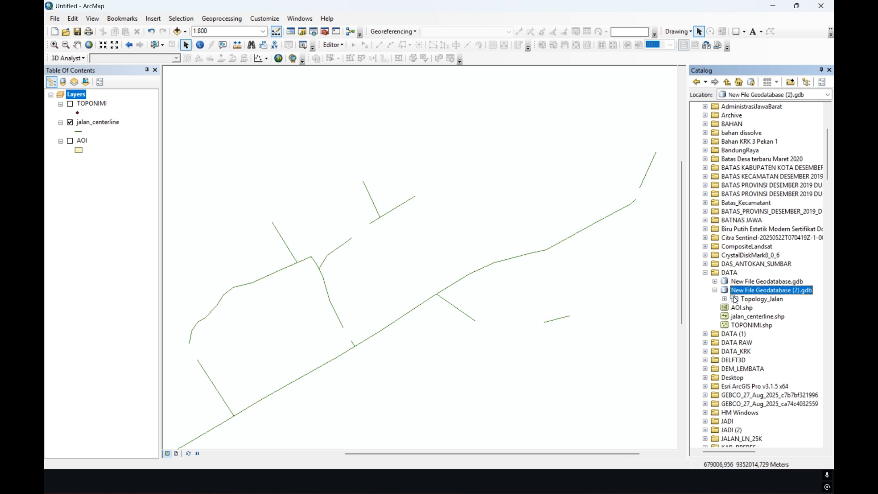
Step: Import the TOPONIMI, jalan_centerline and AOI layers together into the Topology_Jalan feature dataset as feature classes
{"action": "left_click", "coordinate": [749, 299]}
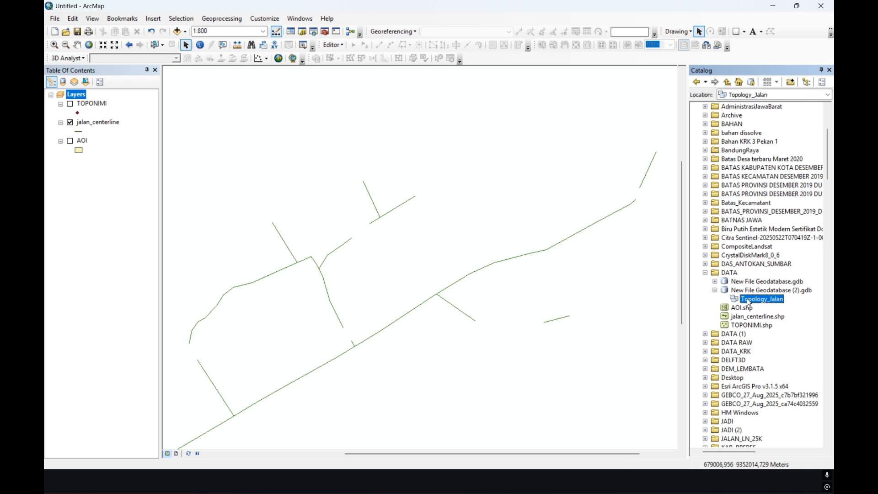
{"action": "right_click", "coordinate": [750, 303]}
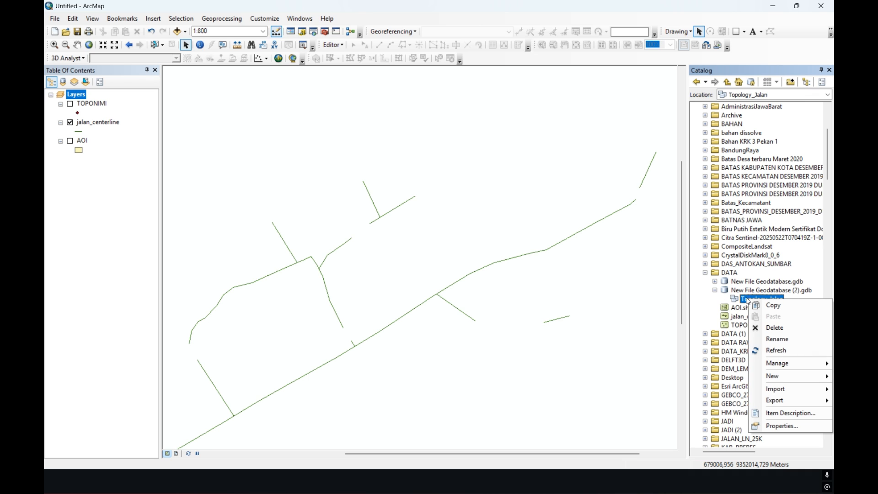
{"action": "mouse_move", "coordinate": [782, 382]}
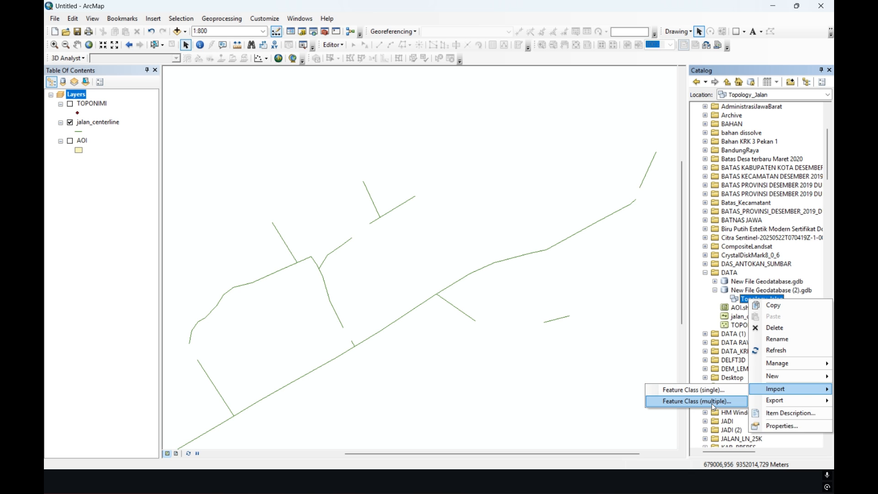
{"action": "left_click", "coordinate": [711, 401]}
{"action": "left_click", "coordinate": [90, 106]}
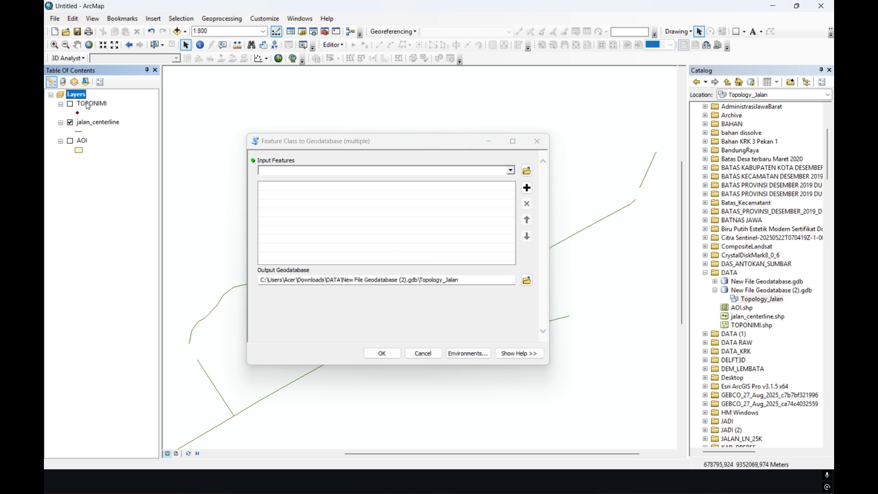
{"action": "left_click", "coordinate": [81, 141], "text": "shift"}
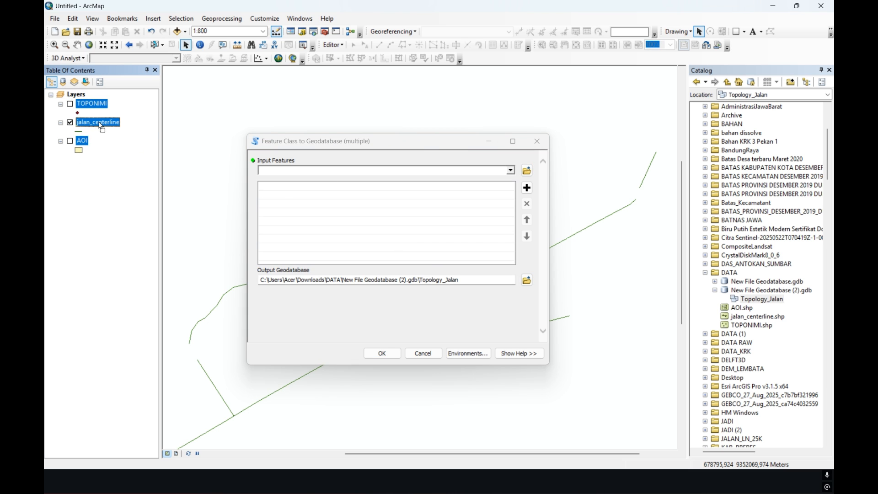
{"action": "left_click_drag", "start_coordinate": [99, 124], "coordinate": [278, 210]}
{"action": "left_click", "coordinate": [380, 355]}
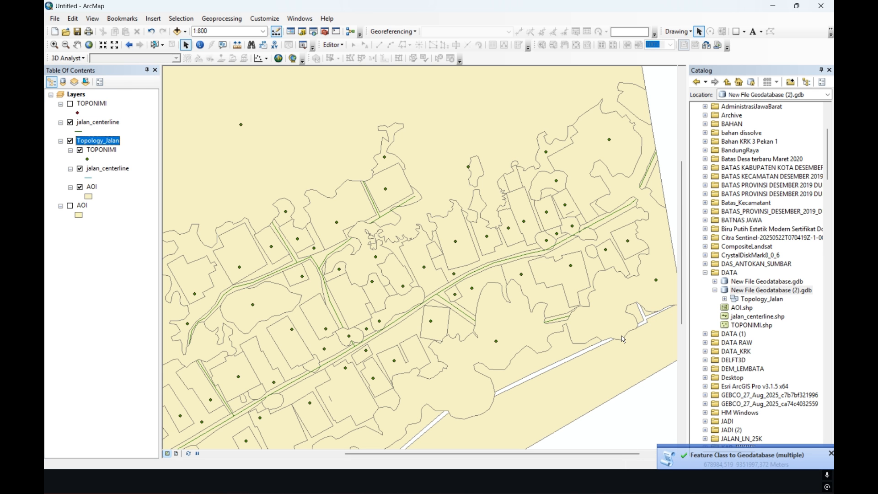
Step: Set up a new topology in Topology_Jalan with the default name, cluster tolerance and ranks, and only jalan_centerline participating
{"action": "left_click", "coordinate": [725, 298]}
{"action": "left_click", "coordinate": [746, 299]}
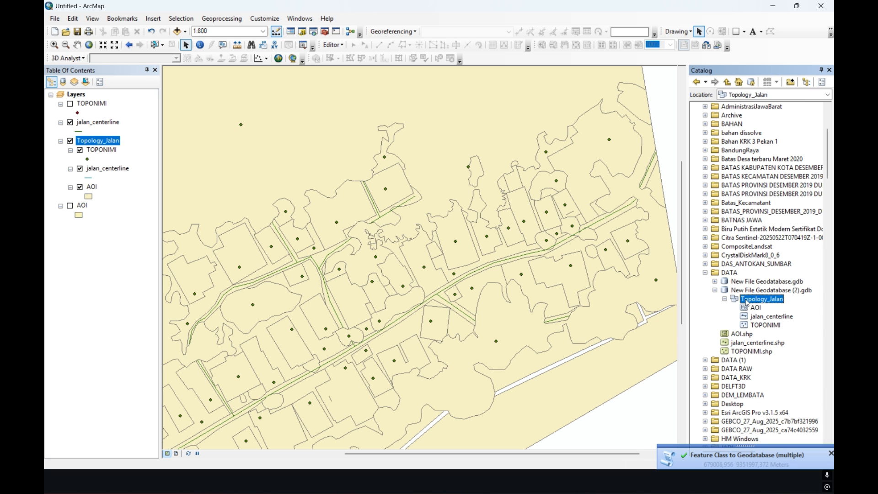
{"action": "right_click", "coordinate": [746, 301]}
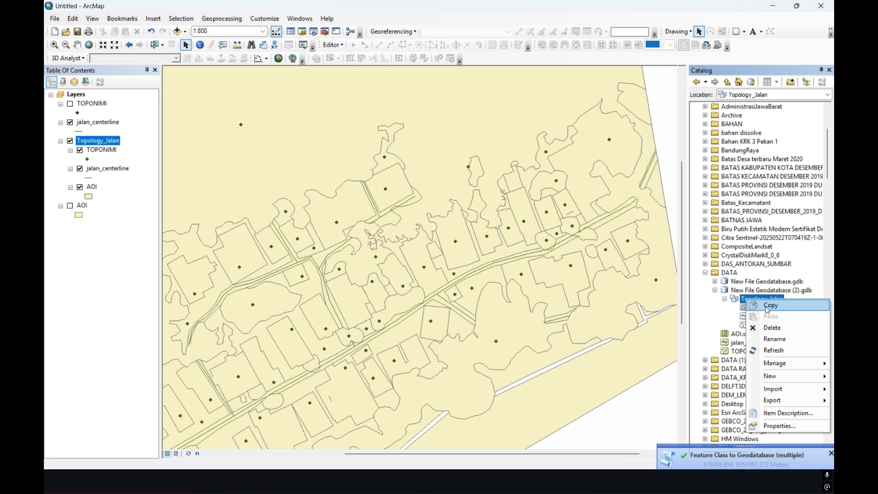
{"action": "mouse_move", "coordinate": [780, 378]}
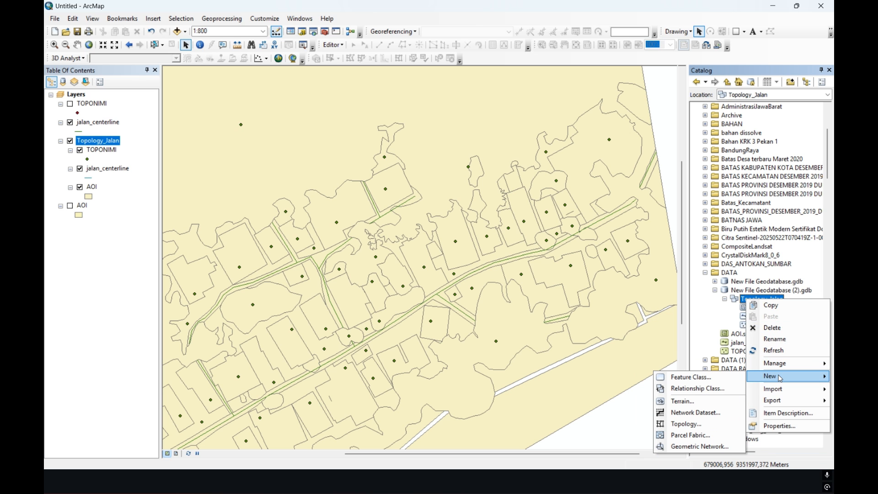
{"action": "left_click", "coordinate": [685, 426]}
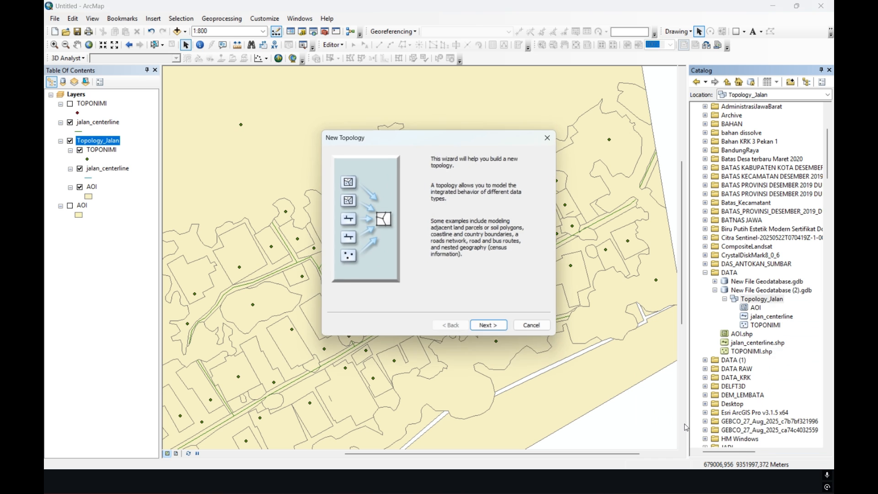
{"action": "left_click", "coordinate": [487, 327]}
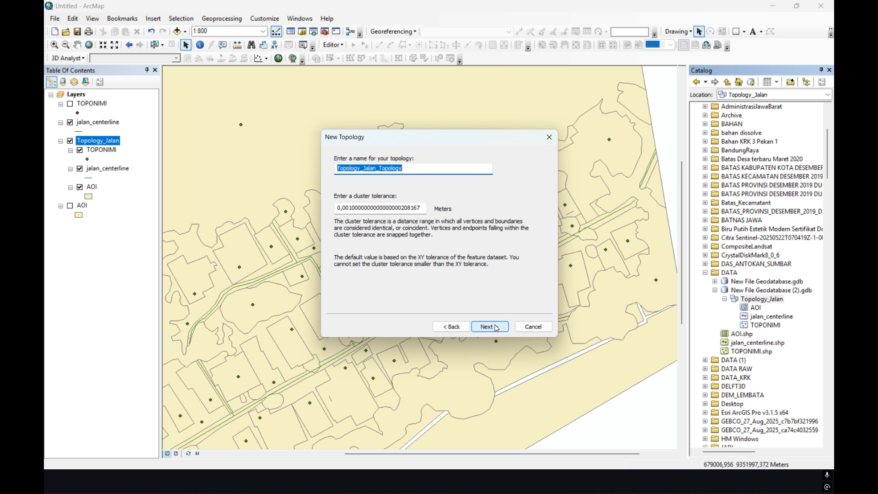
{"action": "left_click", "coordinate": [496, 328]}
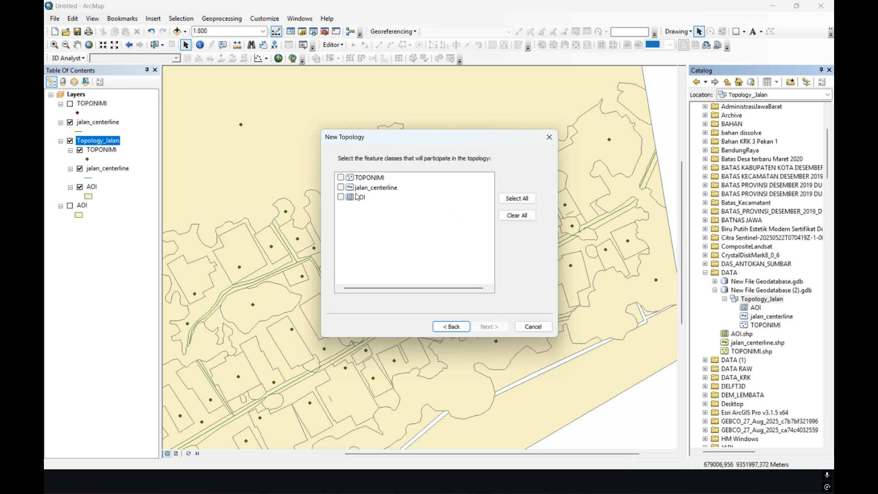
{"action": "left_click", "coordinate": [341, 187]}
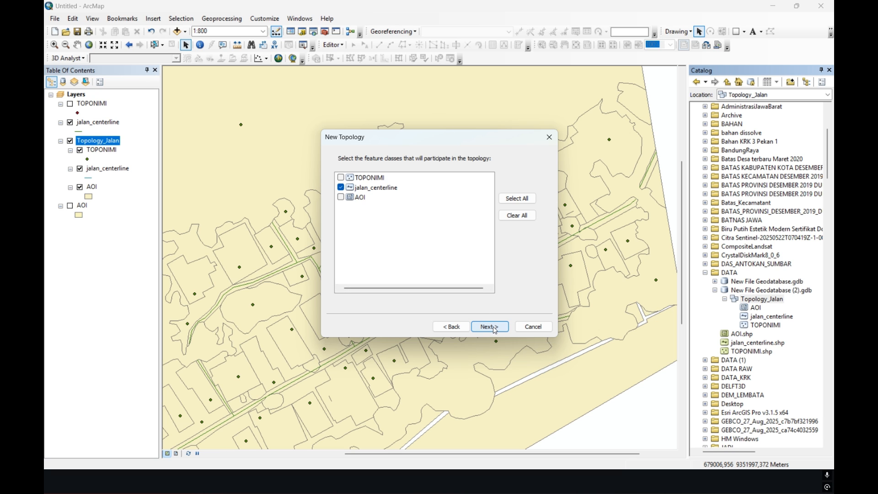
{"action": "left_click", "coordinate": [489, 327]}
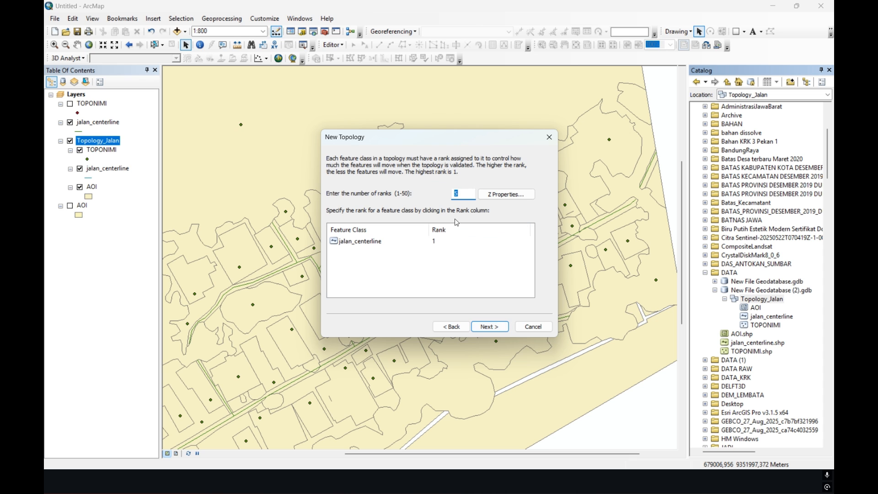
{"action": "left_click", "coordinate": [480, 326]}
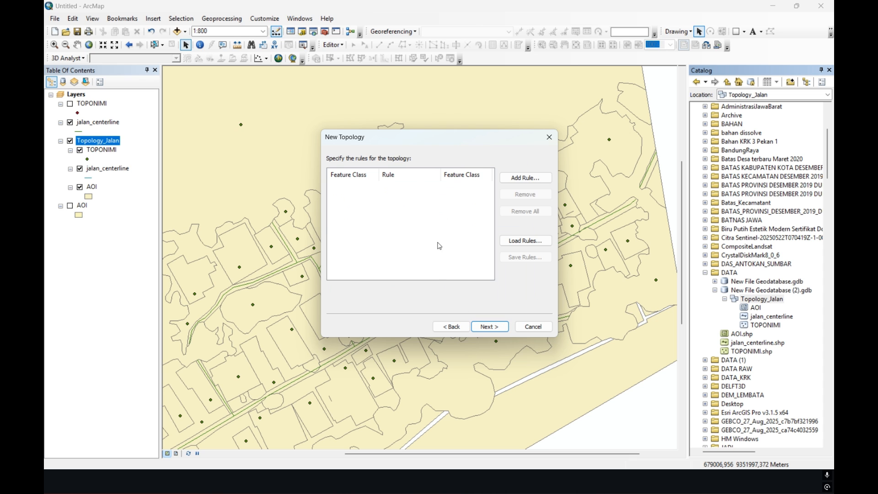
Step: Add the Must Not Have Dangles rule for jalan_centerline, then finish creating the topology and validate it
{"action": "left_click", "coordinate": [515, 183]}
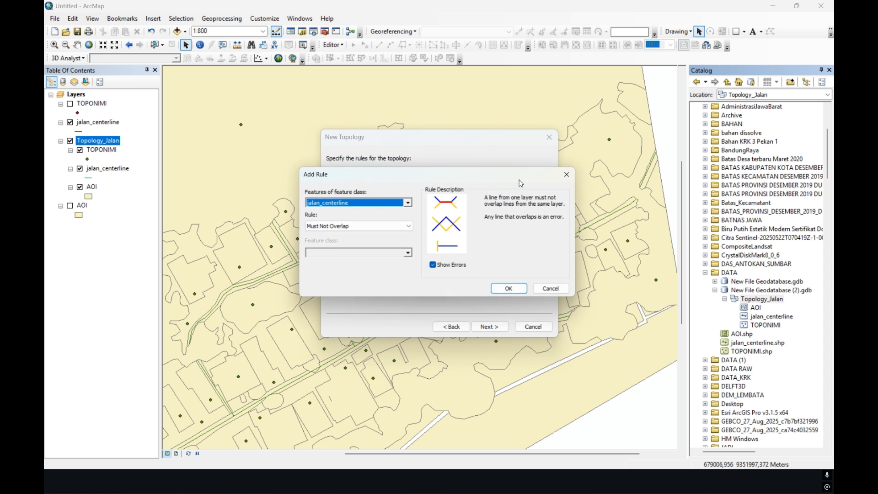
{"action": "left_click", "coordinate": [399, 227]}
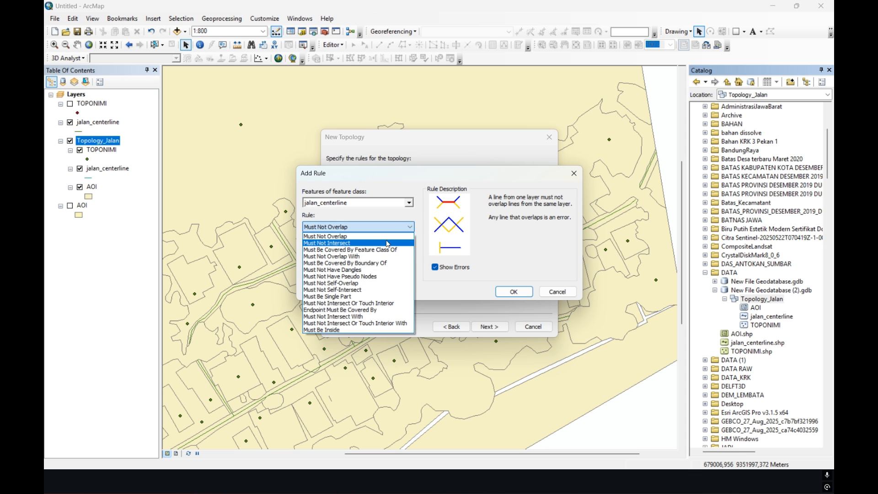
{"action": "left_click", "coordinate": [379, 270]}
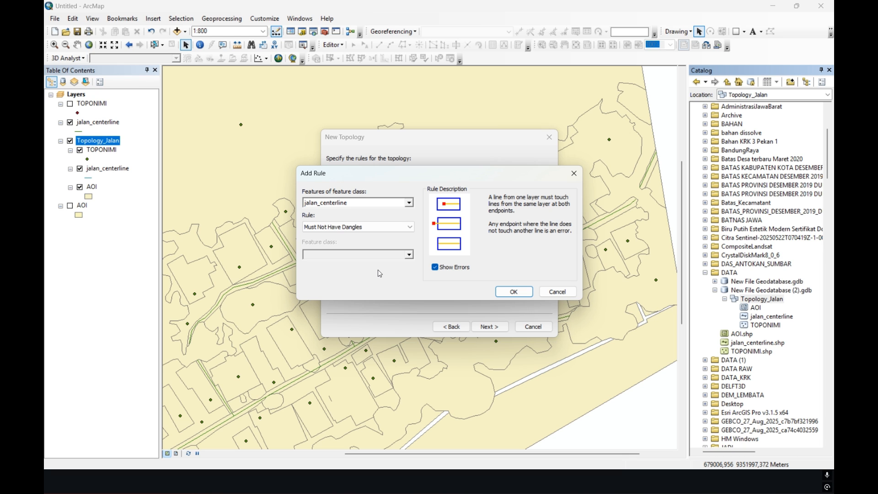
{"action": "left_click", "coordinate": [521, 295]}
{"action": "left_click", "coordinate": [514, 292]}
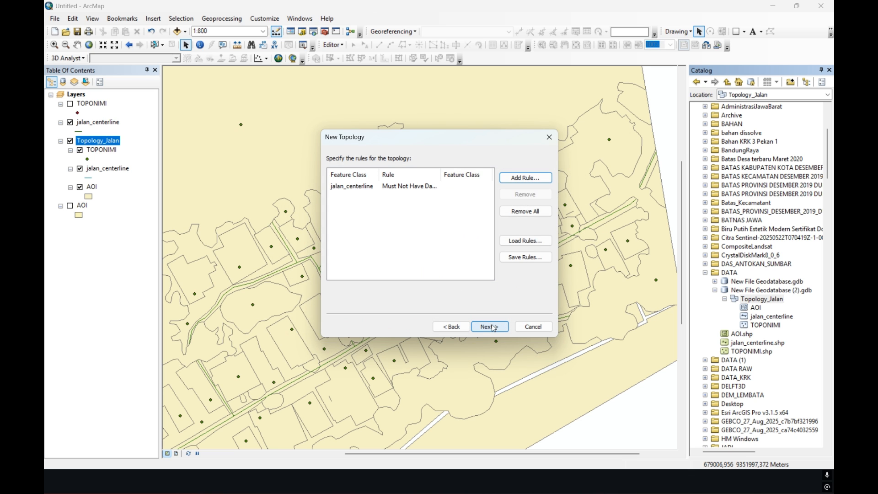
{"action": "left_click", "coordinate": [493, 326]}
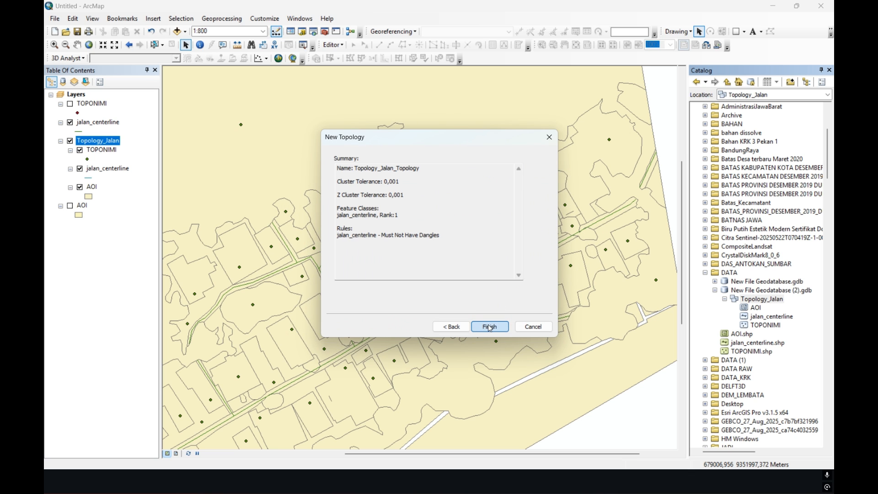
{"action": "left_click", "coordinate": [488, 325]}
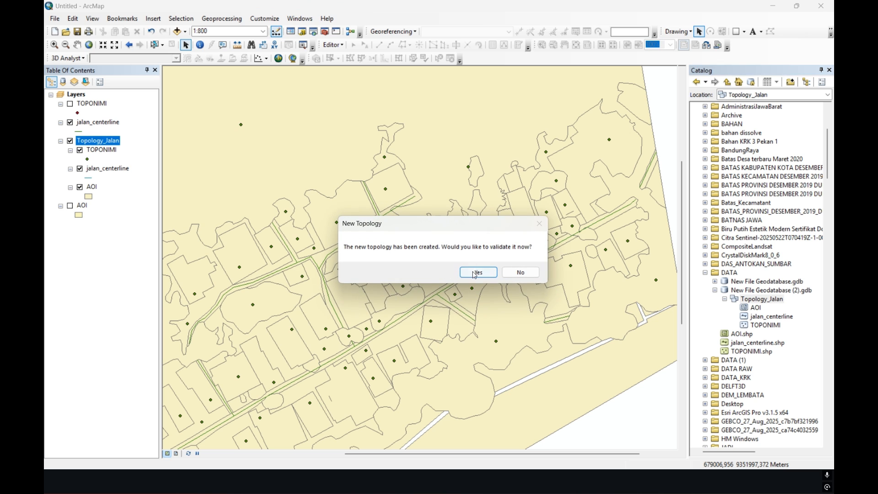
{"action": "left_click", "coordinate": [478, 273]}
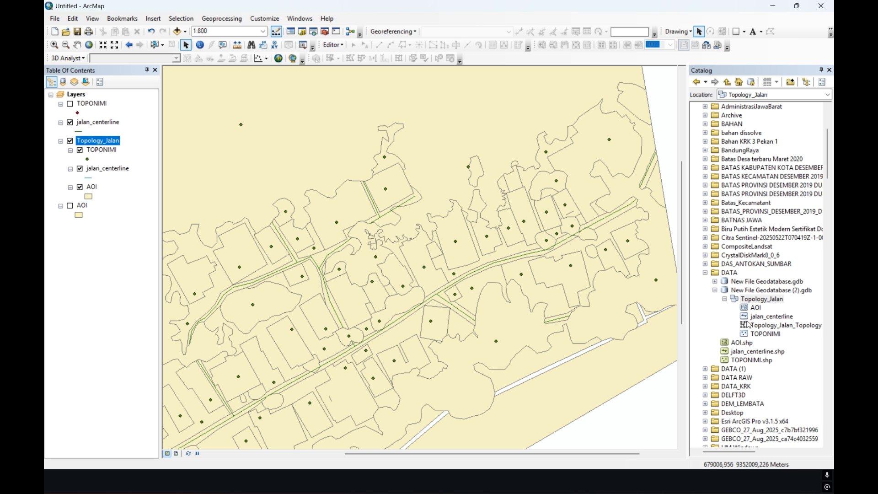
Step: Add Topology_Jalan_Topology to the map together with its participating feature class
{"action": "left_click", "coordinate": [779, 326]}
{"action": "left_click_drag", "start_coordinate": [779, 327], "coordinate": [102, 103]}
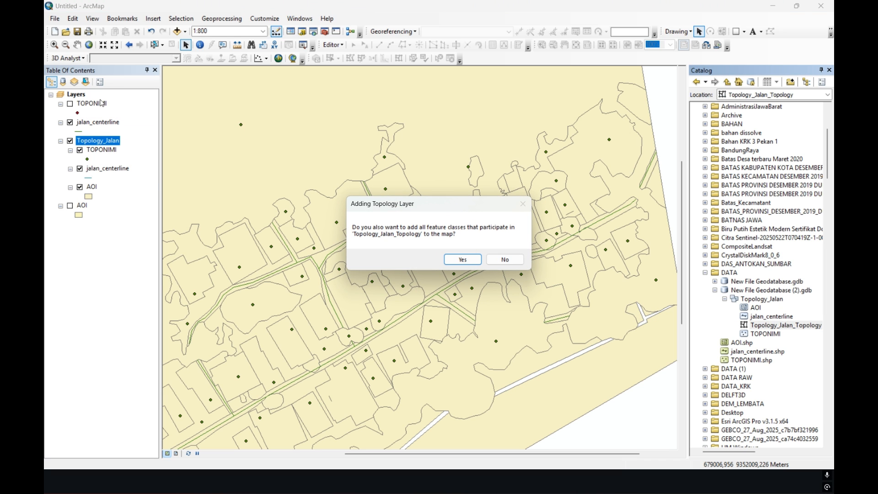
{"action": "left_click", "coordinate": [463, 260]}
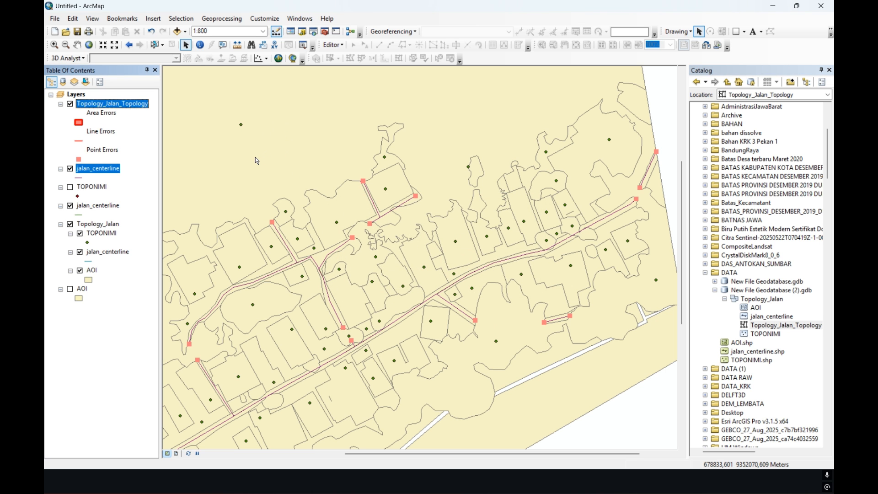
Step: Hide the Topology_Jalan group layer and collapse the legends of the original jalan_centerline and TOPONIMI layers
{"action": "scroll", "coordinate": [328, 128], "scroll_direction": "up", "scroll_amount": 3}
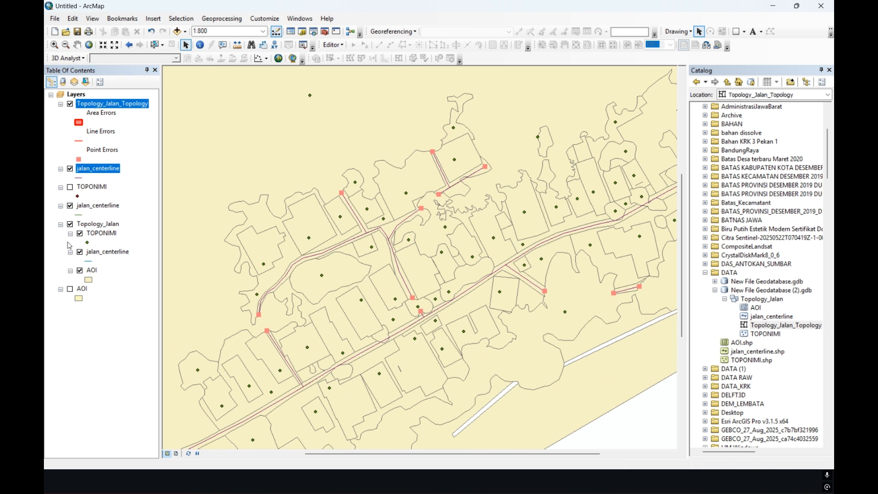
{"action": "left_click", "coordinate": [70, 224]}
{"action": "left_click", "coordinate": [60, 205]}
{"action": "left_click", "coordinate": [60, 187]}
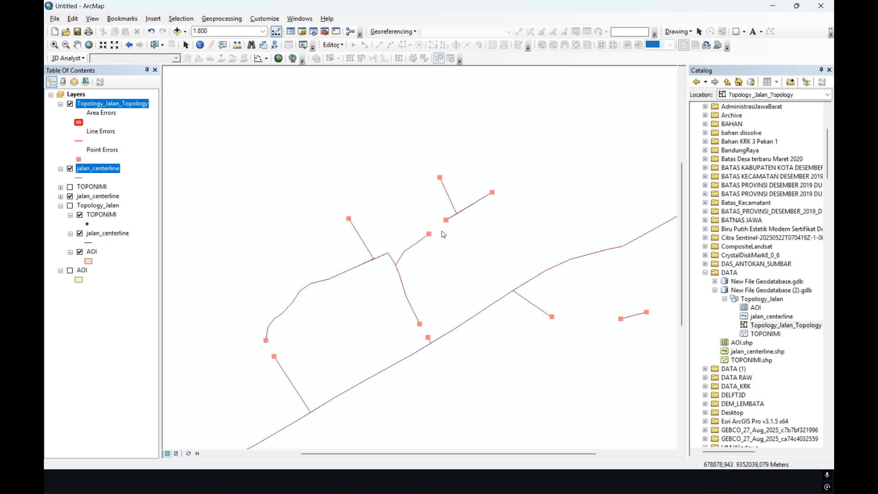
Step: Start an edit session on the file geodatabase copy of jalan_centerline
{"action": "left_click", "coordinate": [336, 45]}
{"action": "left_click", "coordinate": [351, 56]}
{"action": "left_click", "coordinate": [352, 188]}
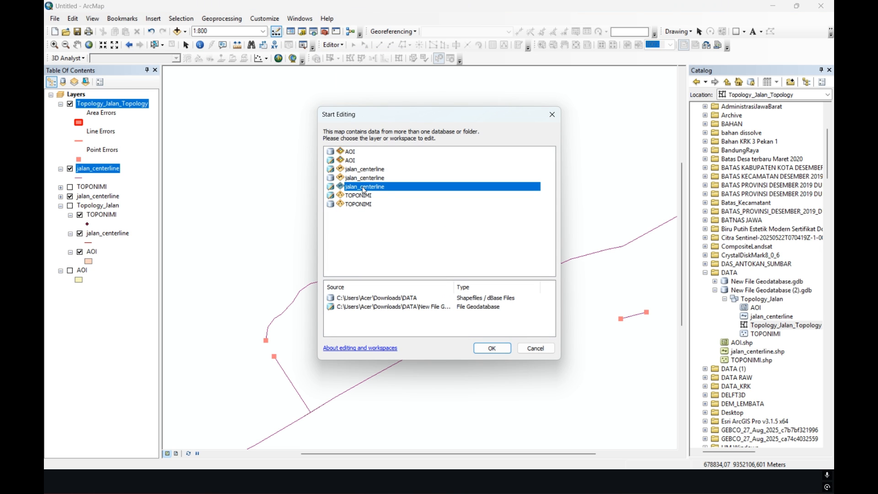
{"action": "left_click", "coordinate": [493, 348]}
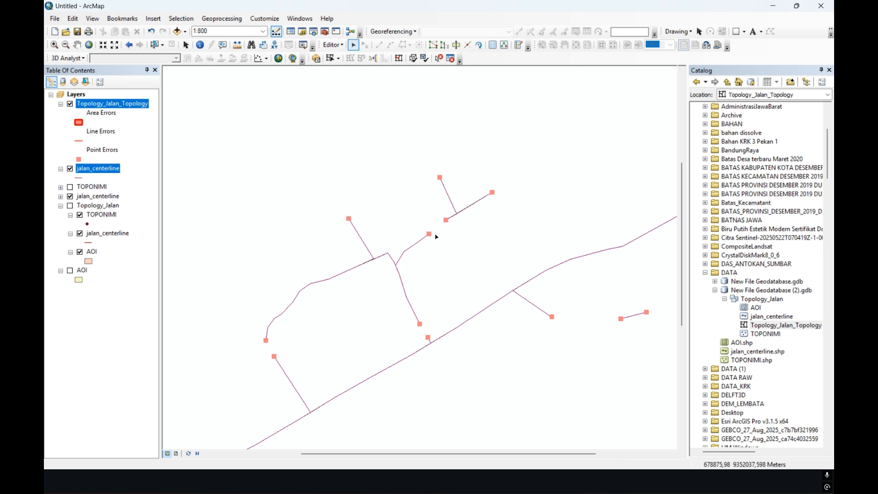
Step: Fix the dangle error on the short road just below the northern branch by snapping its end across the gap with a 10.000 tolerance
{"action": "scroll", "coordinate": [450, 238], "scroll_direction": "up", "scroll_amount": 1}
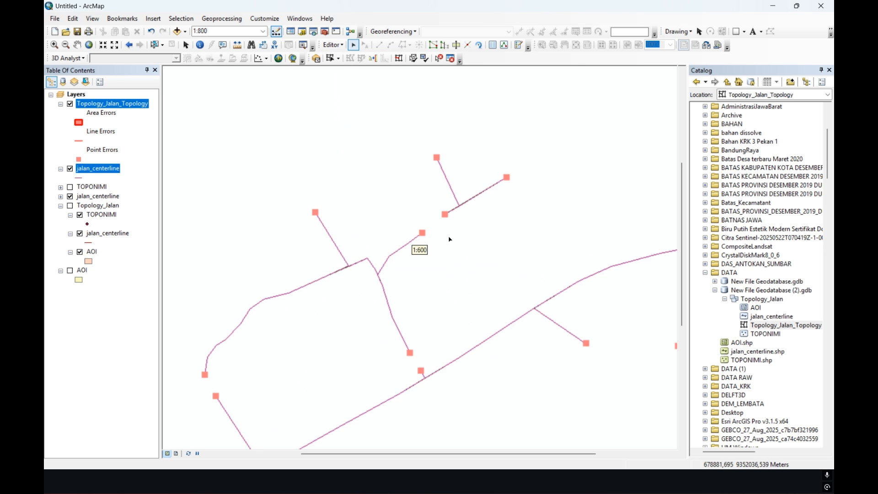
{"action": "left_click", "coordinate": [439, 59]}
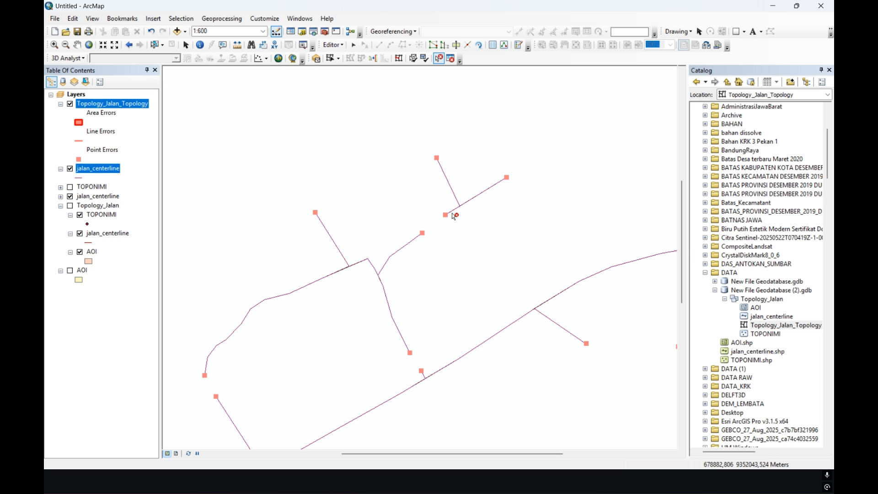
{"action": "left_click", "coordinate": [424, 234]}
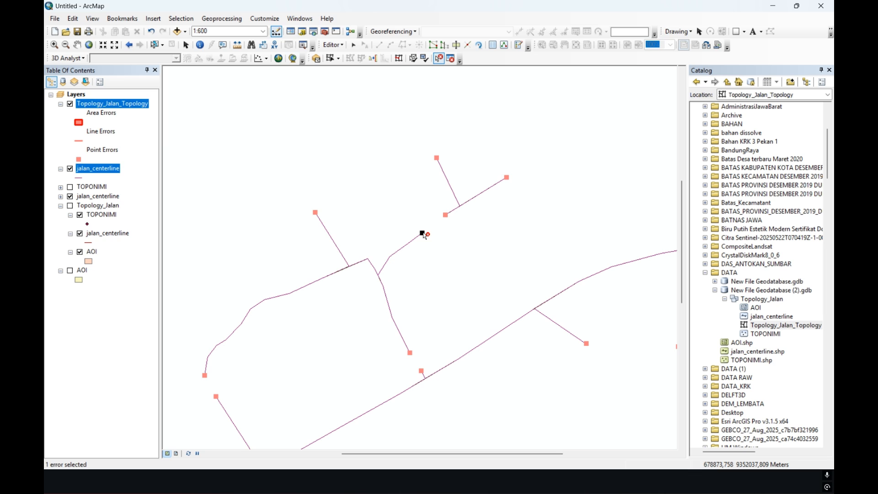
{"action": "right_click", "coordinate": [424, 236]}
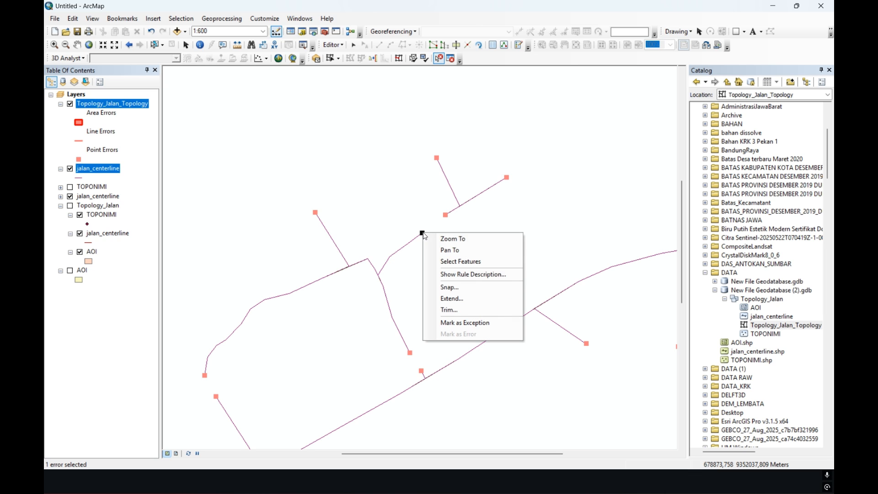
{"action": "left_click", "coordinate": [460, 289]}
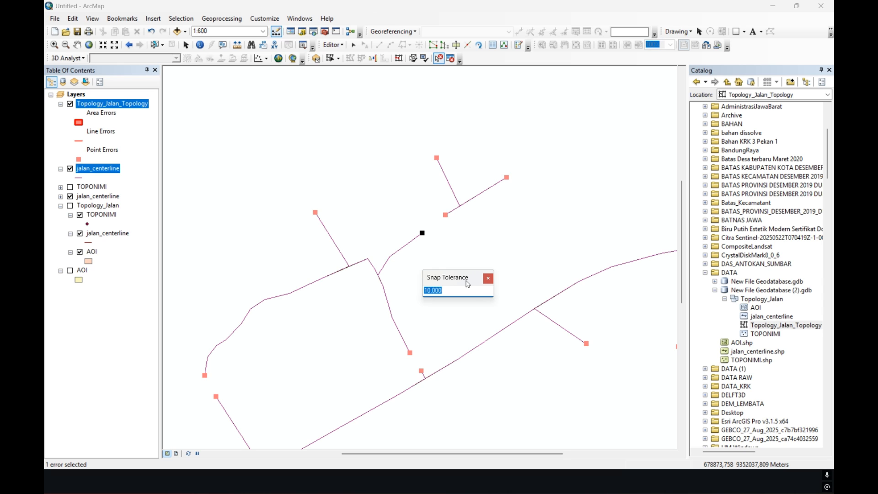
{"action": "key", "text": "Return"}
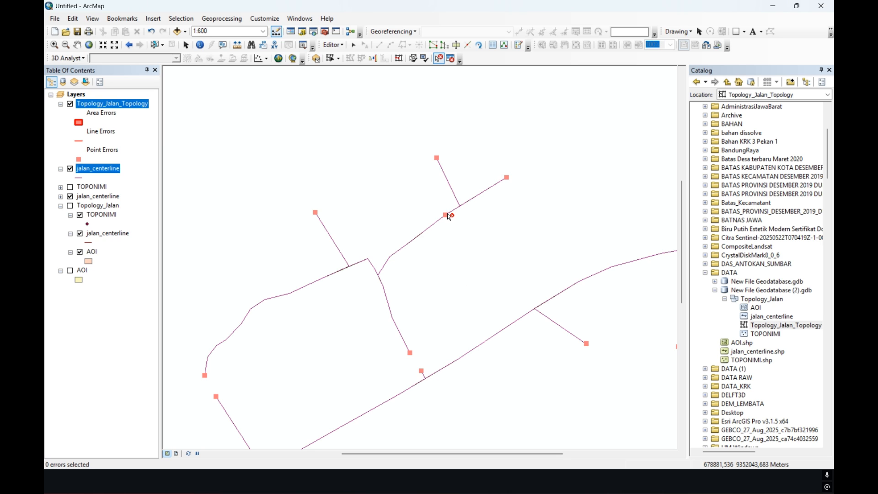
Step: Search the Error Inspector for jalan_centerline errors under the Must Not Have Dangles rule within the visible extent
{"action": "left_click", "coordinate": [450, 58]}
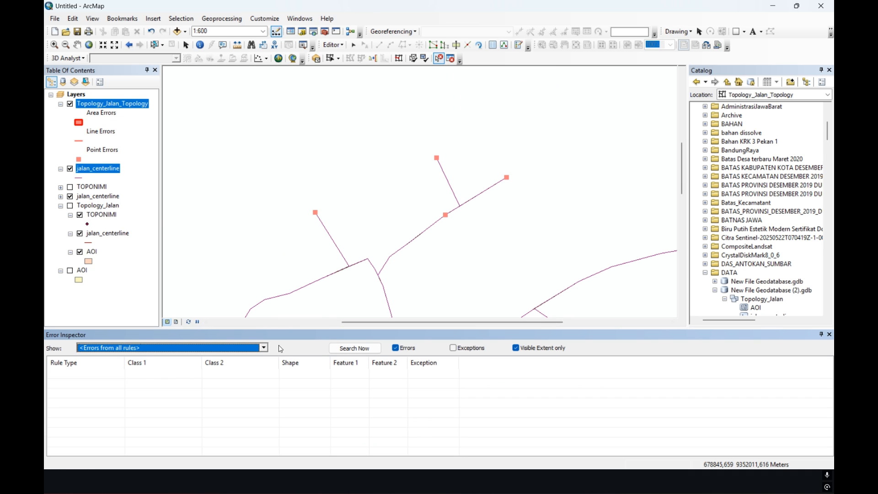
{"action": "left_click", "coordinate": [263, 349]}
{"action": "left_click", "coordinate": [183, 243]}
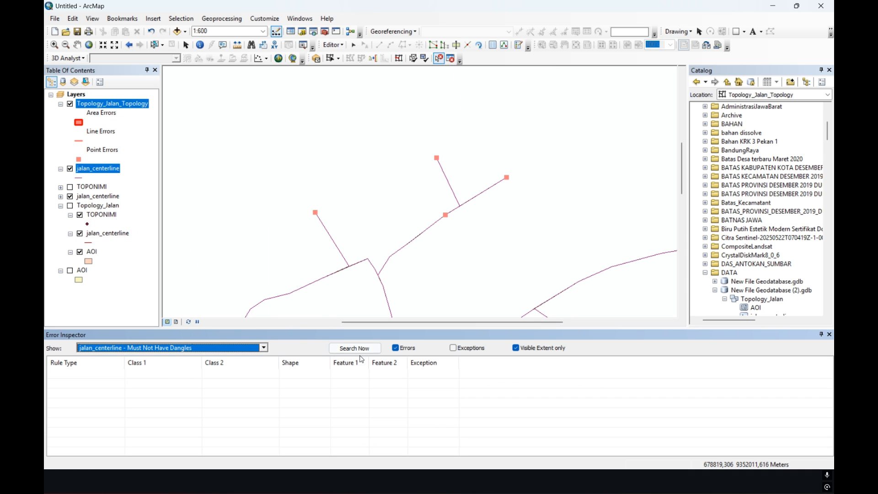
{"action": "left_click", "coordinate": [355, 349]}
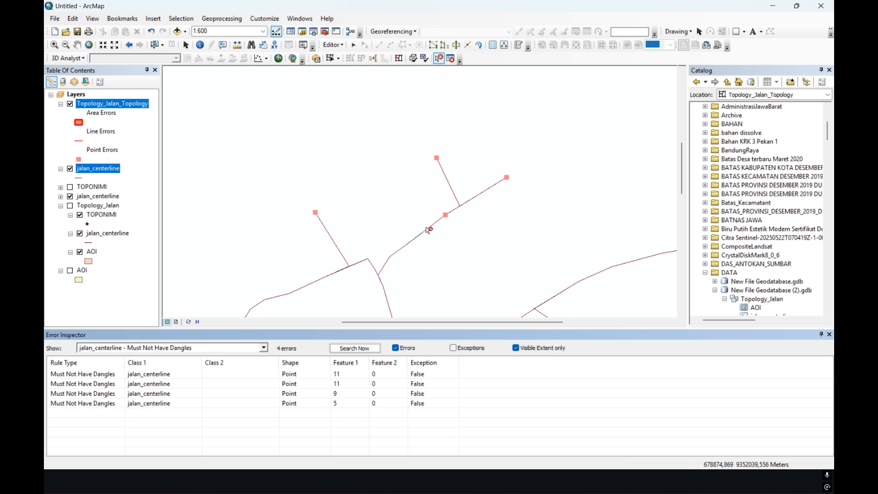
Step: Validate the topology in the current extent, then search for dangle errors again over a wider view of the road network
{"action": "left_click", "coordinate": [426, 58]}
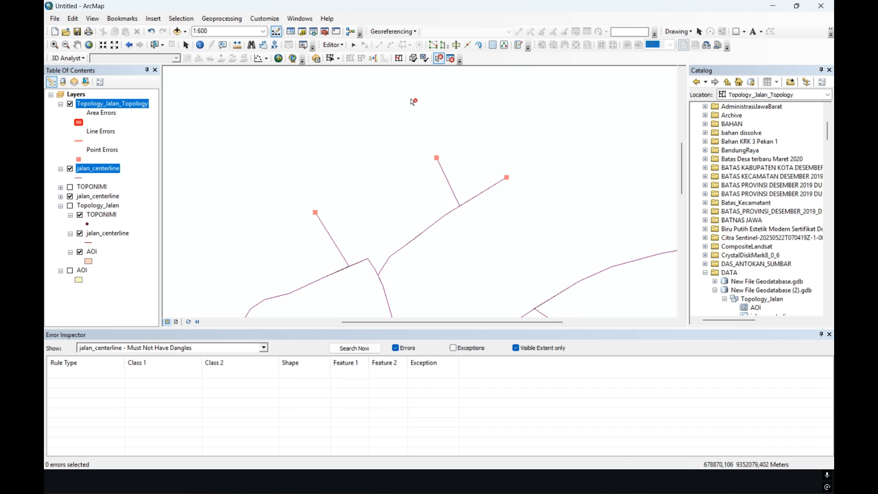
{"action": "scroll", "coordinate": [430, 246], "scroll_direction": "down", "scroll_amount": 2}
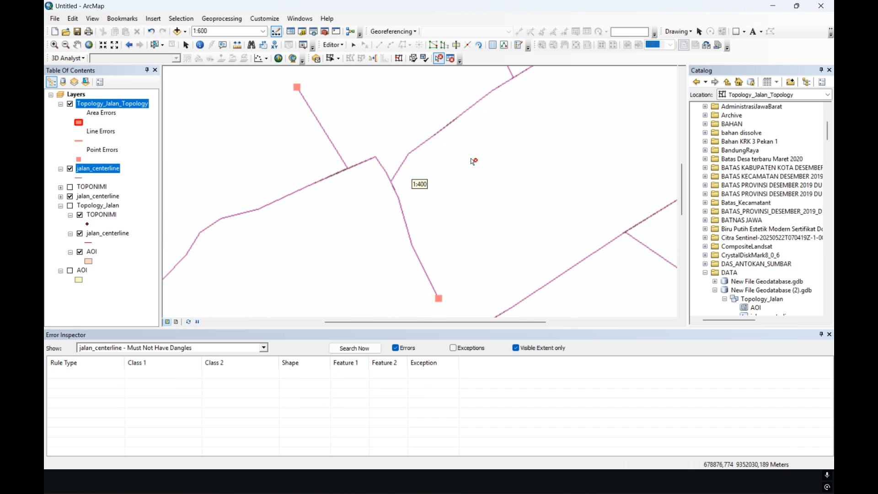
{"action": "left_click", "coordinate": [364, 350]}
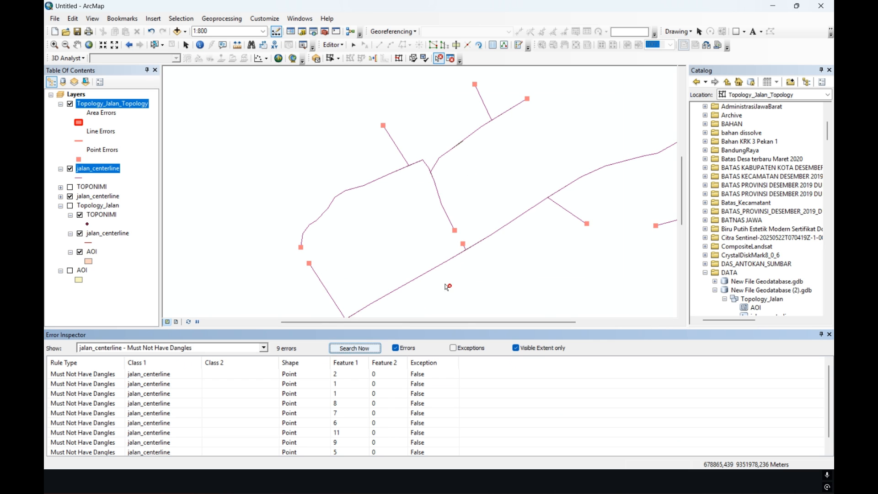
Step: Examine the remaining dangle errors along the main road and its branches
{"action": "left_click_drag", "start_coordinate": [485, 229], "coordinate": [393, 220]}
{"action": "scroll", "coordinate": [393, 221], "scroll_direction": "down", "scroll_amount": 2}
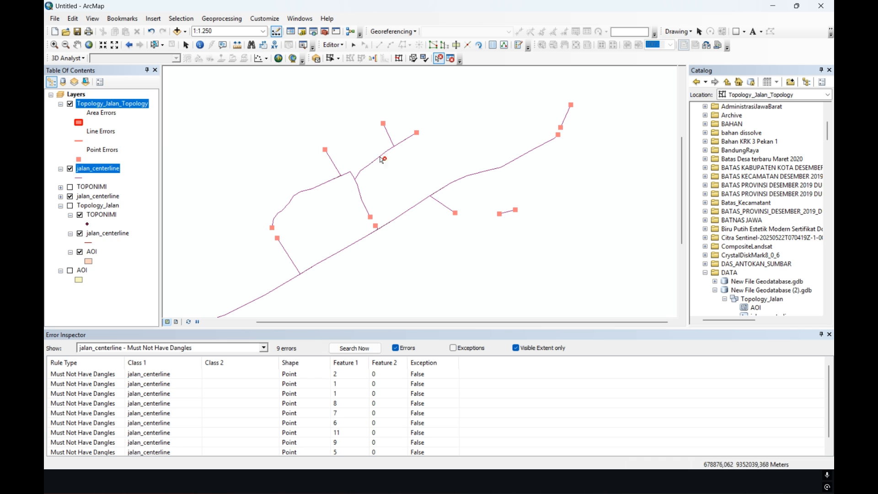
{"action": "scroll", "coordinate": [378, 158], "scroll_direction": "up", "scroll_amount": 2}
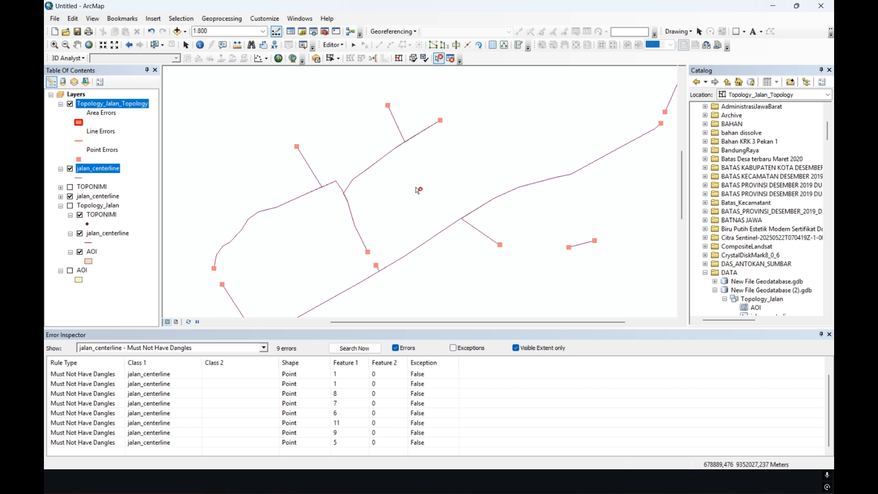
{"action": "left_click_drag", "start_coordinate": [403, 216], "coordinate": [427, 133]}
{"action": "scroll", "coordinate": [428, 133], "scroll_direction": "down", "scroll_amount": 1}
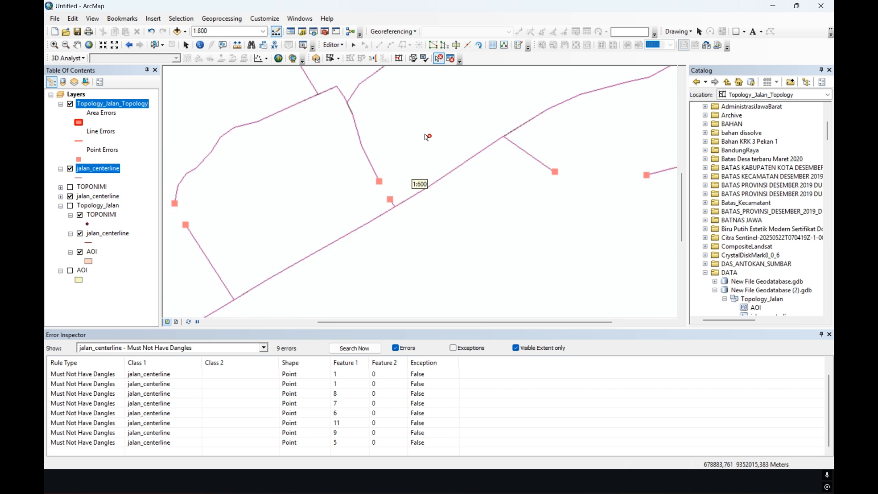
{"action": "left_click_drag", "start_coordinate": [344, 224], "coordinate": [441, 171]}
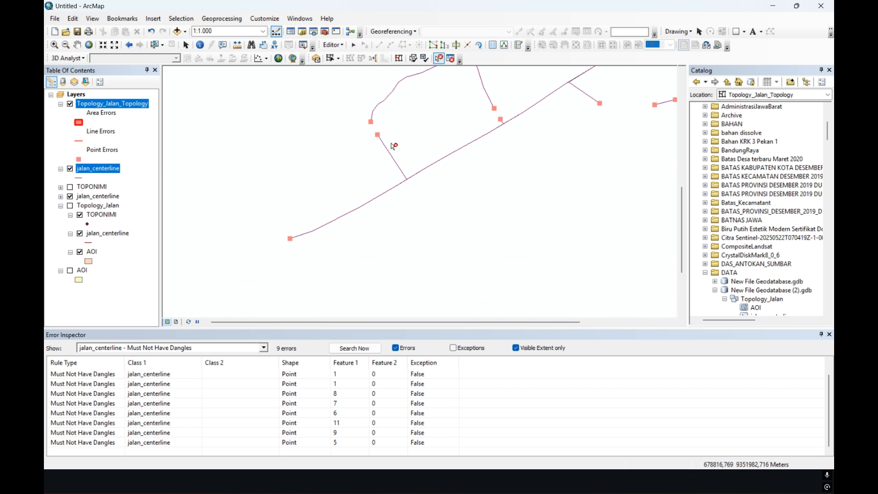
{"action": "left_click_drag", "start_coordinate": [456, 122], "coordinate": [325, 257]}
{"action": "left_click_drag", "start_coordinate": [479, 165], "coordinate": [464, 142]}
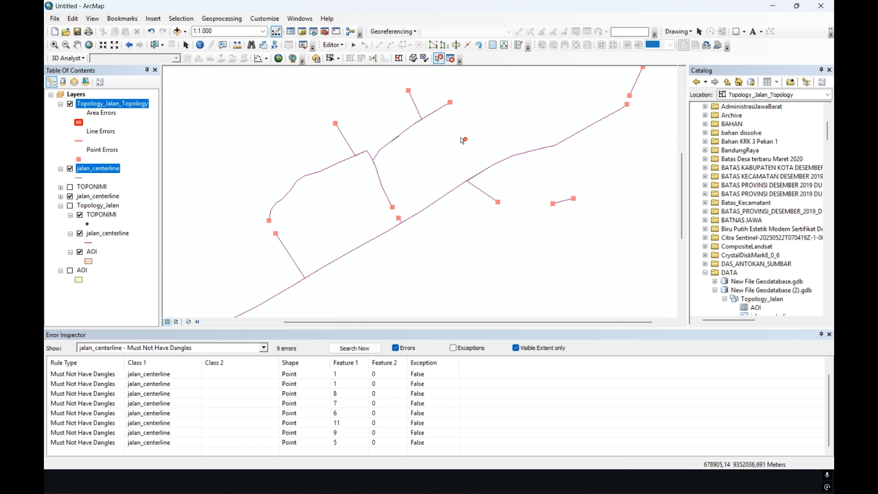
Step: Mark all the listed Must Not Have Dangles errors as exceptions
{"action": "left_click", "coordinate": [428, 374]}
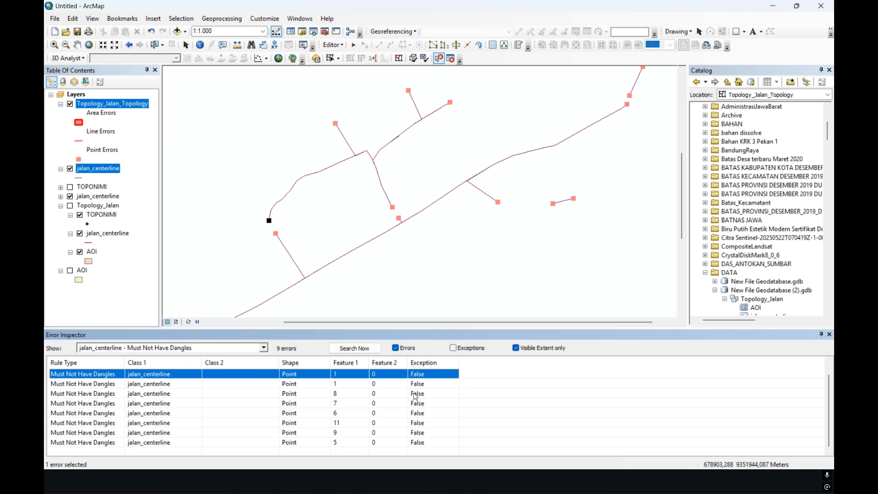
{"action": "left_click", "coordinate": [436, 442], "text": "shift"}
{"action": "right_click", "coordinate": [436, 401]}
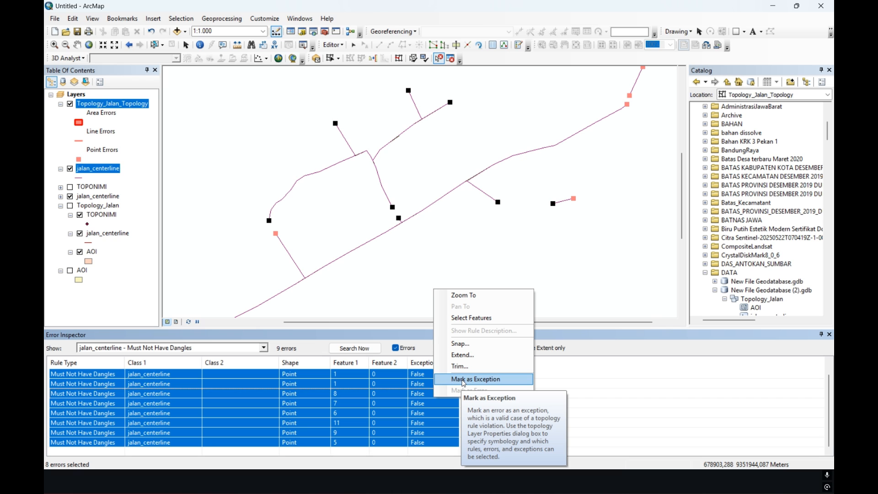
{"action": "left_click", "coordinate": [464, 382]}
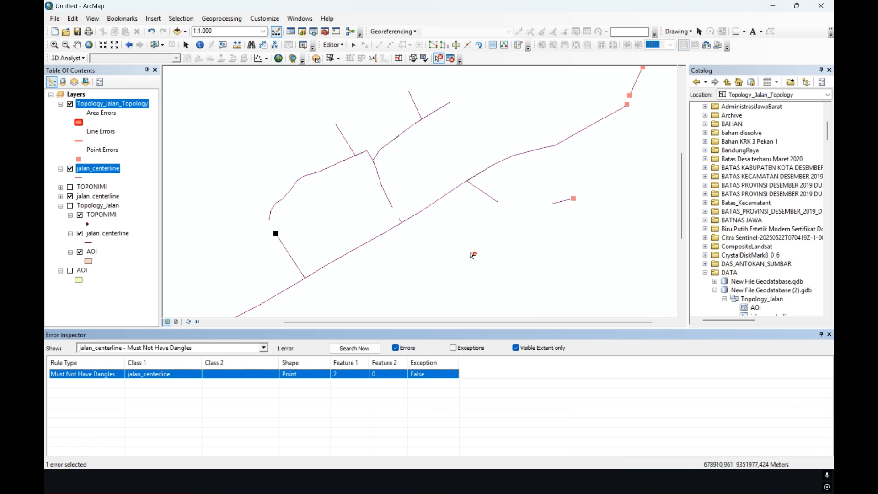
{"action": "right_click", "coordinate": [436, 380]}
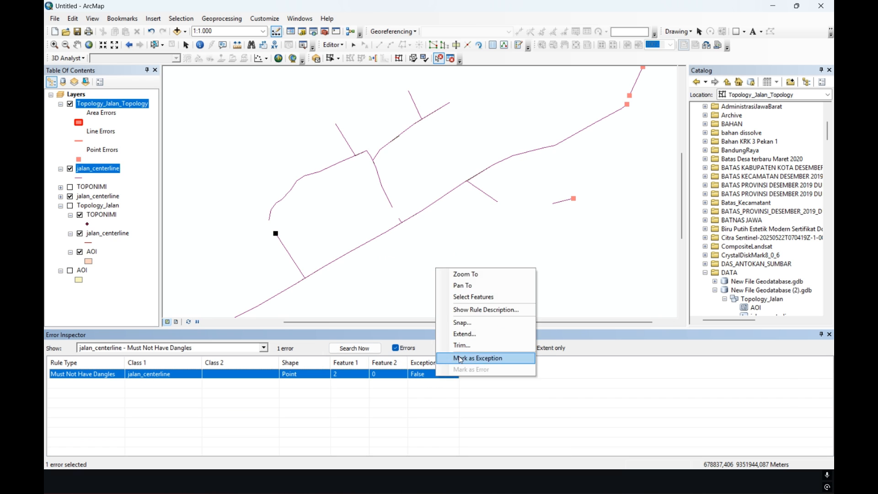
{"action": "left_click", "coordinate": [461, 360]}
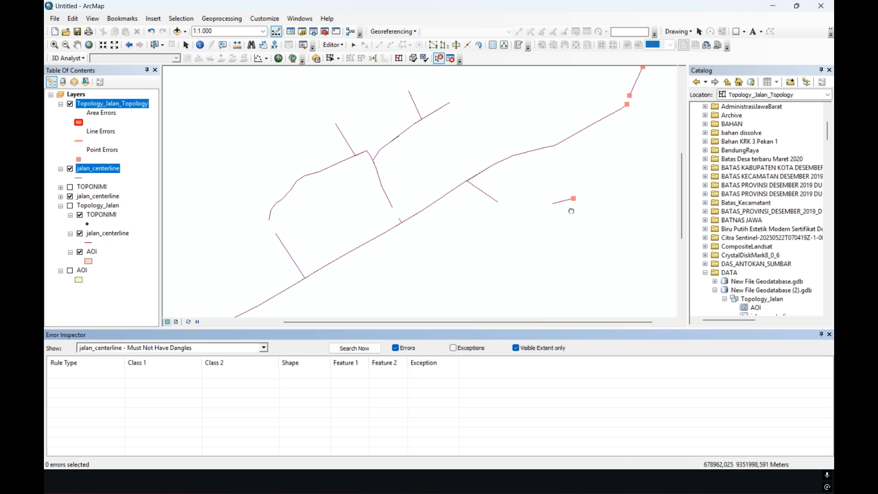
Step: Search for the dangle errors around the northeastern roads and mark all the ones found as exceptions
{"action": "left_click_drag", "start_coordinate": [572, 210], "coordinate": [516, 242]}
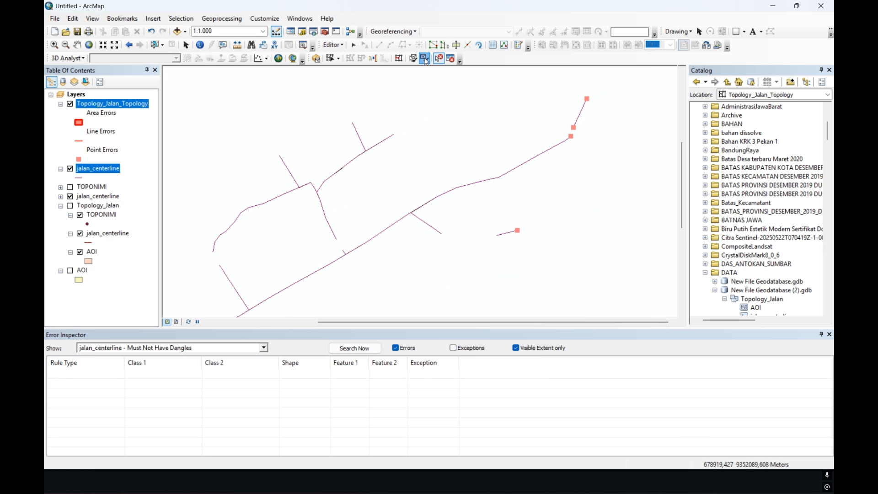
{"action": "left_click", "coordinate": [355, 348]}
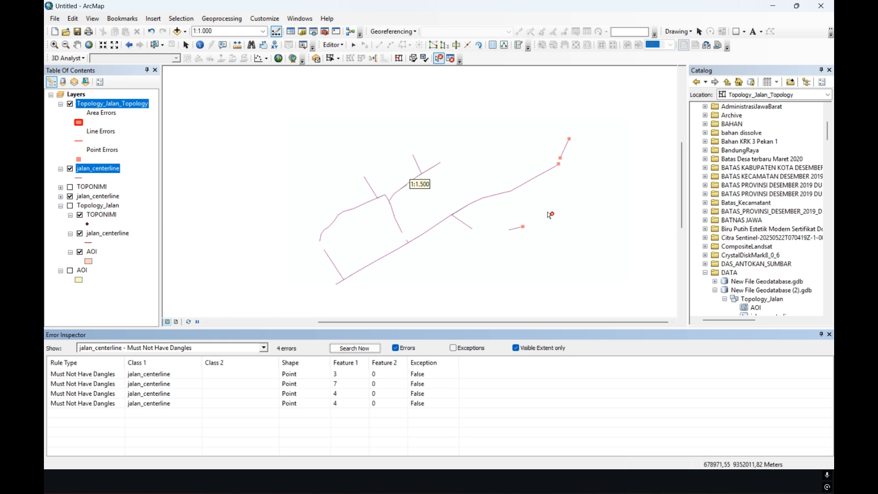
{"action": "left_click_drag", "start_coordinate": [440, 281], "coordinate": [494, 216]}
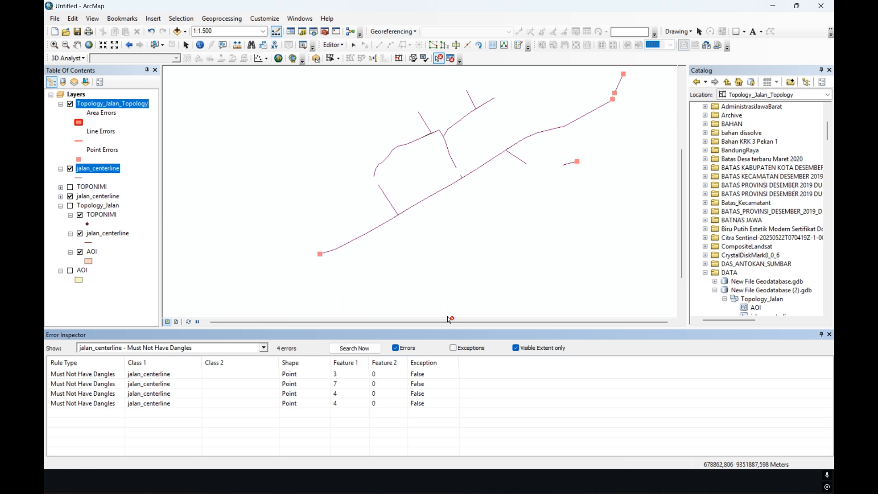
{"action": "left_click", "coordinate": [436, 379]}
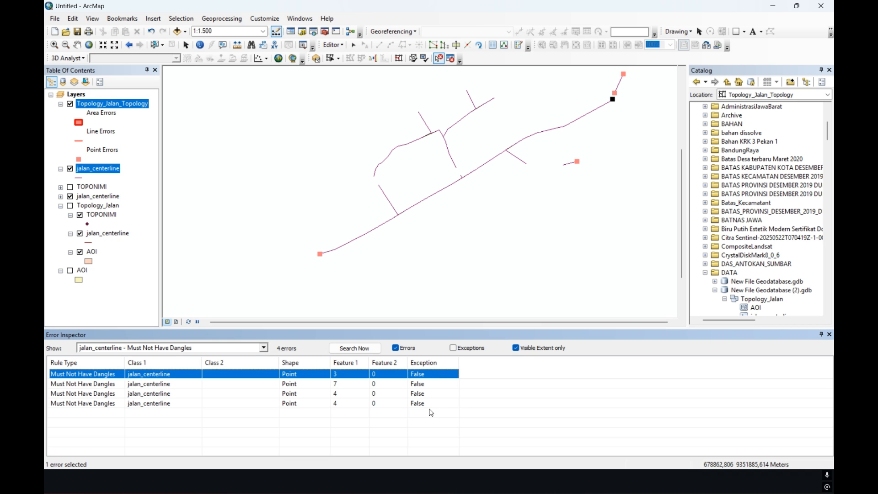
{"action": "left_click", "coordinate": [432, 403], "text": "shift"}
{"action": "right_click", "coordinate": [432, 399]}
{"action": "left_click", "coordinate": [465, 383]}
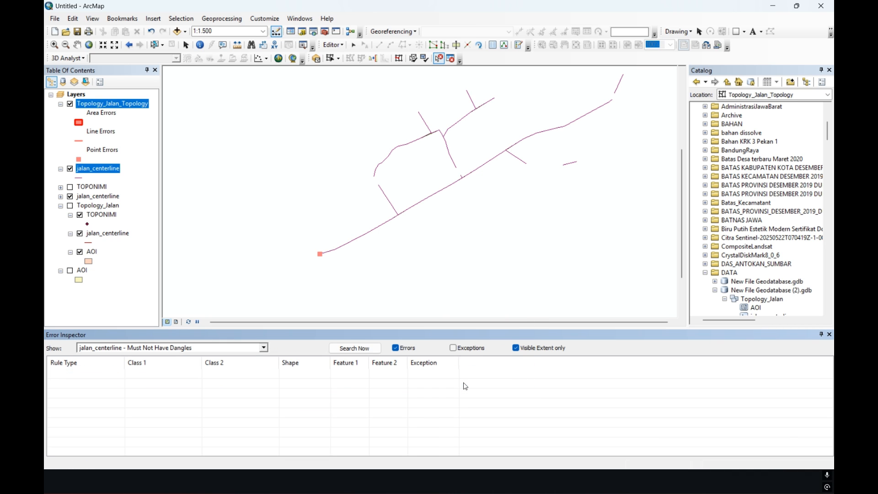
Step: Mark the dangle at the southwestern end of the main road as an exception and search the visible extent again
{"action": "left_click", "coordinate": [320, 254]}
{"action": "right_click", "coordinate": [320, 255]}
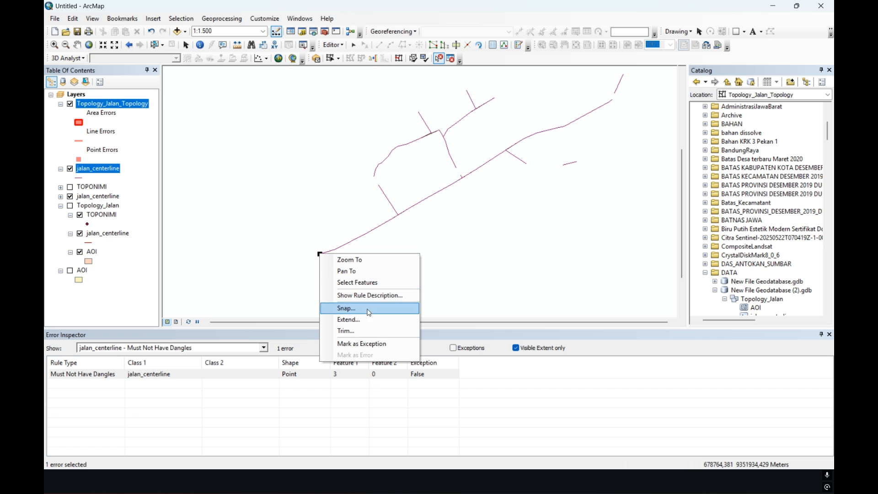
{"action": "left_click", "coordinate": [362, 343]}
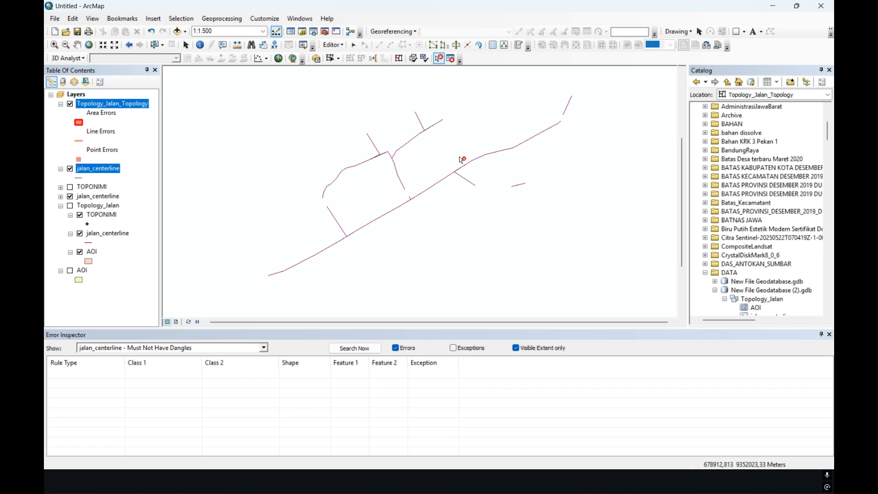
{"action": "left_click", "coordinate": [354, 348]}
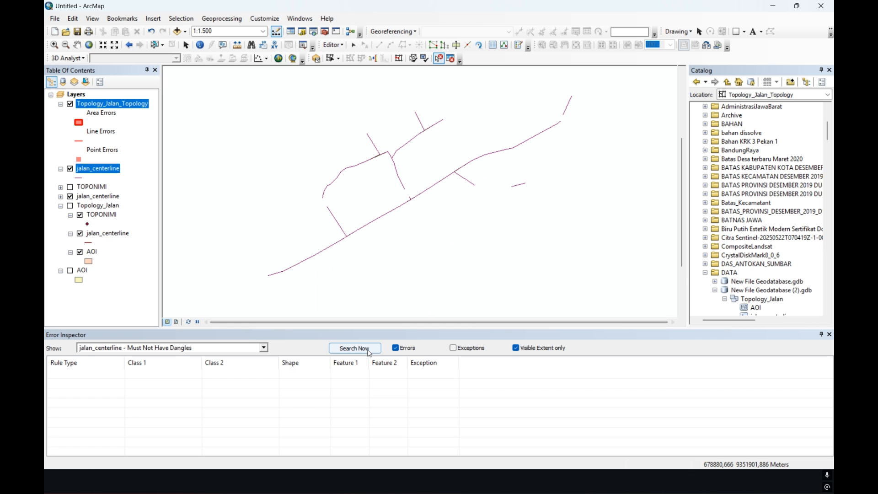
{"action": "left_click_drag", "start_coordinate": [480, 198], "coordinate": [465, 216]}
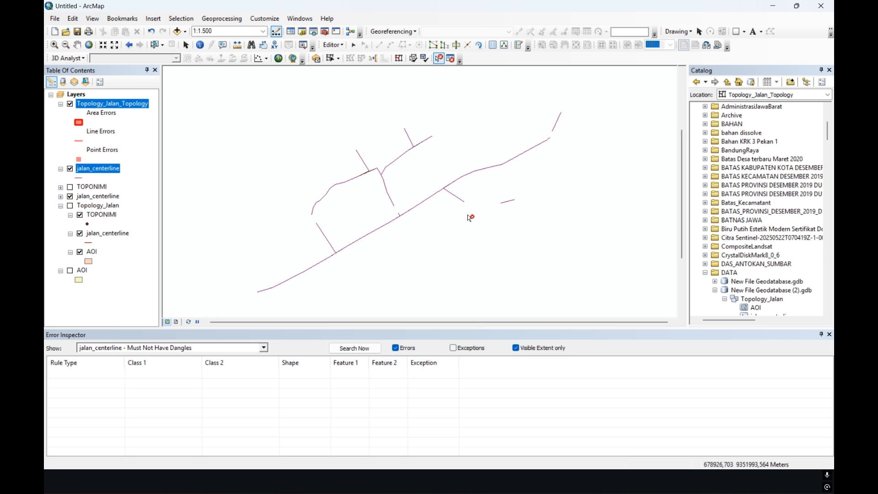
Step: Close the Error Inspector, save the edits and stop the edit session
{"action": "left_click", "coordinate": [830, 335]}
{"action": "left_click", "coordinate": [333, 44]}
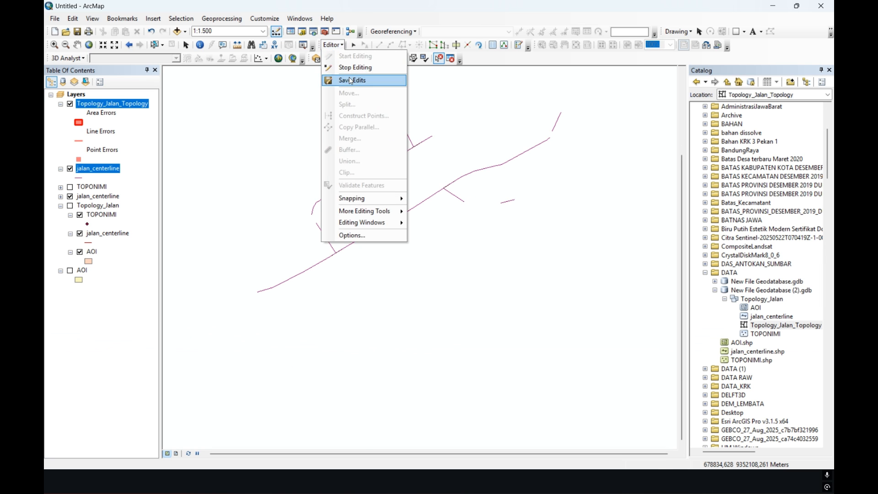
{"action": "left_click", "coordinate": [351, 80]}
{"action": "left_click", "coordinate": [333, 44]}
{"action": "left_click", "coordinate": [349, 67]}
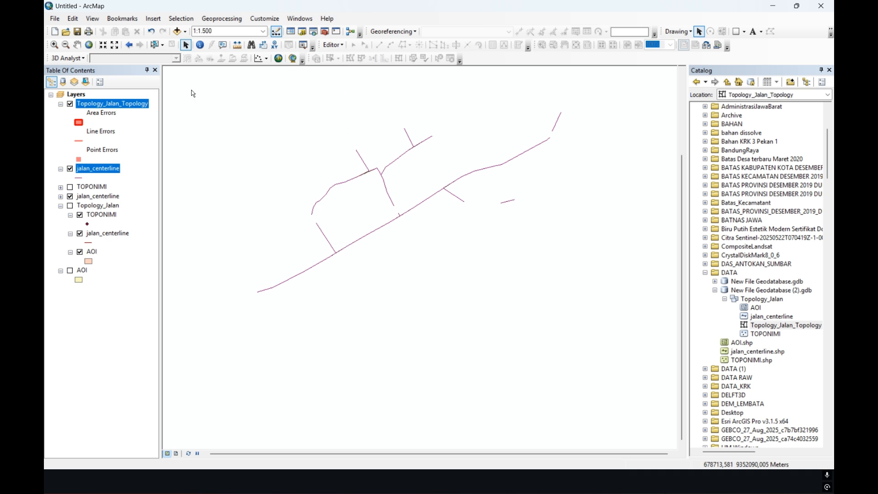
Step: Remove Topology_Jalan_Topology with its jalan_centerline layer and the Topology_Jalan group layer from the map
{"action": "right_click", "coordinate": [93, 104]}
{"action": "left_click", "coordinate": [122, 122]}
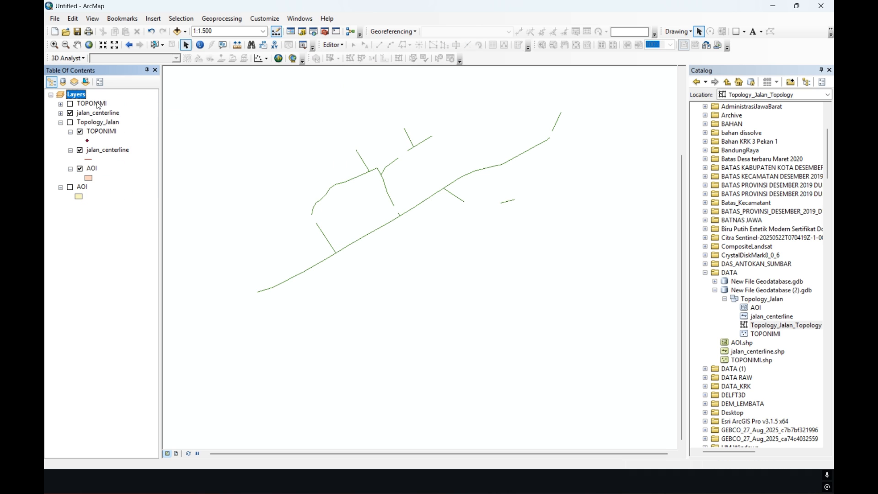
{"action": "right_click", "coordinate": [99, 121]}
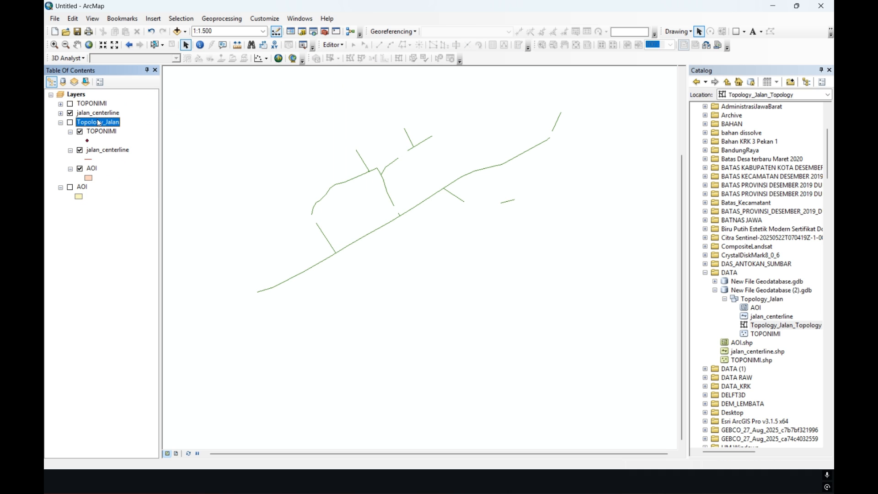
{"action": "left_click", "coordinate": [119, 174]}
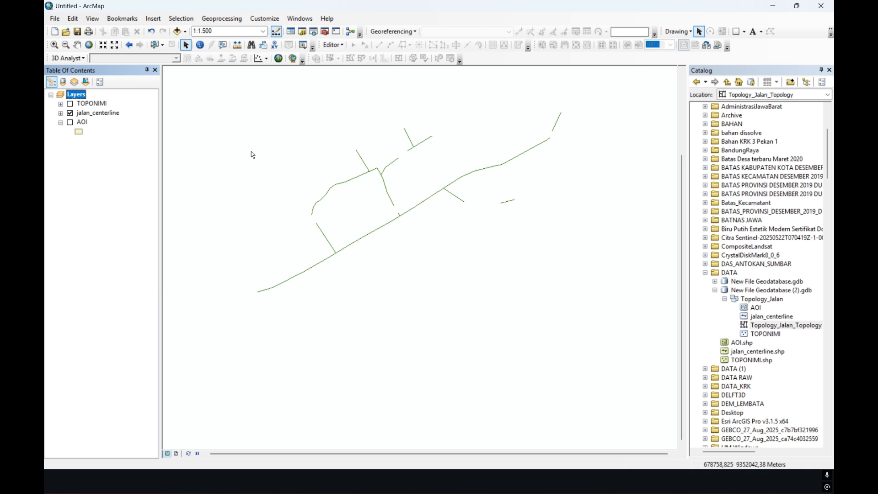
Step: Display the AOI layer alone, keeping TOPONIMI and jalan_centerline hidden
{"action": "left_click_drag", "start_coordinate": [452, 184], "coordinate": [445, 195]}
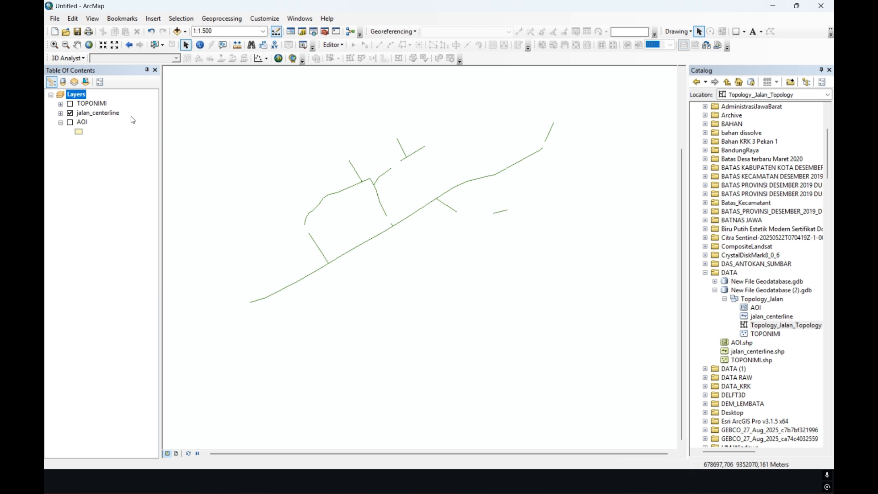
{"action": "left_click", "coordinate": [71, 104]}
{"action": "left_click", "coordinate": [70, 124]}
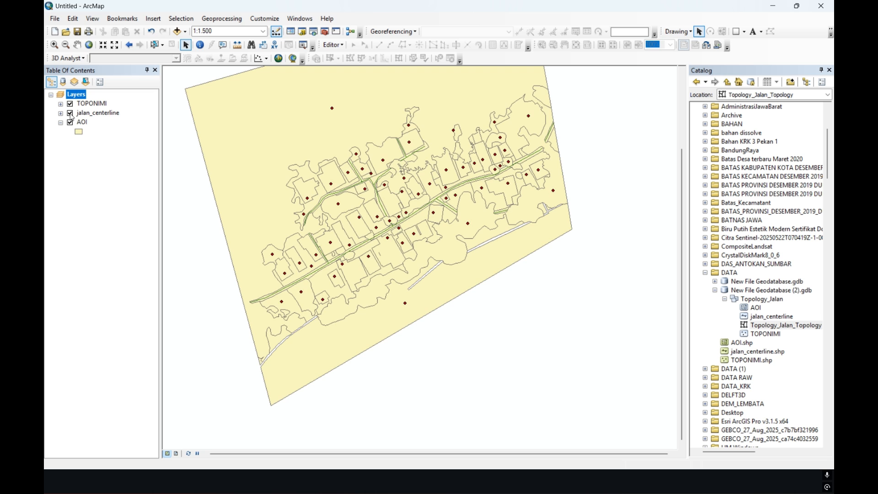
{"action": "left_click", "coordinate": [70, 113]}
{"action": "left_click", "coordinate": [70, 103]}
{"action": "scroll", "coordinate": [327, 223], "scroll_direction": "down", "scroll_amount": 2}
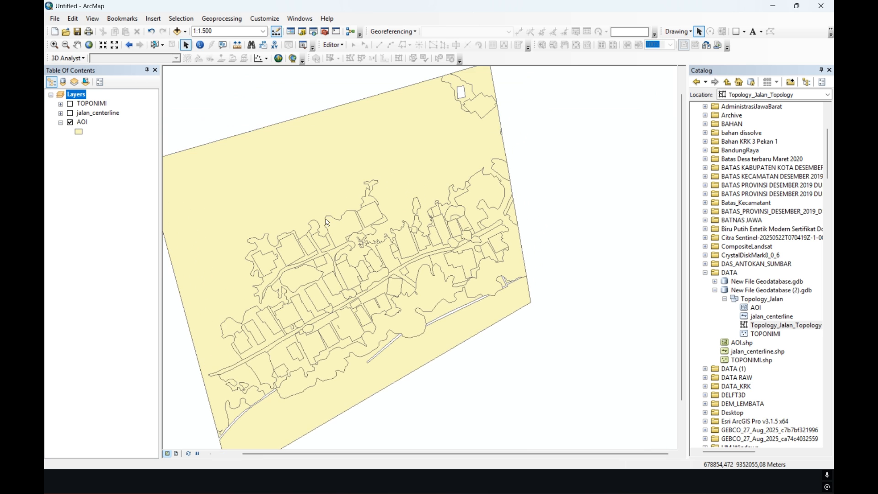
{"action": "left_click_drag", "start_coordinate": [327, 222], "coordinate": [331, 233]}
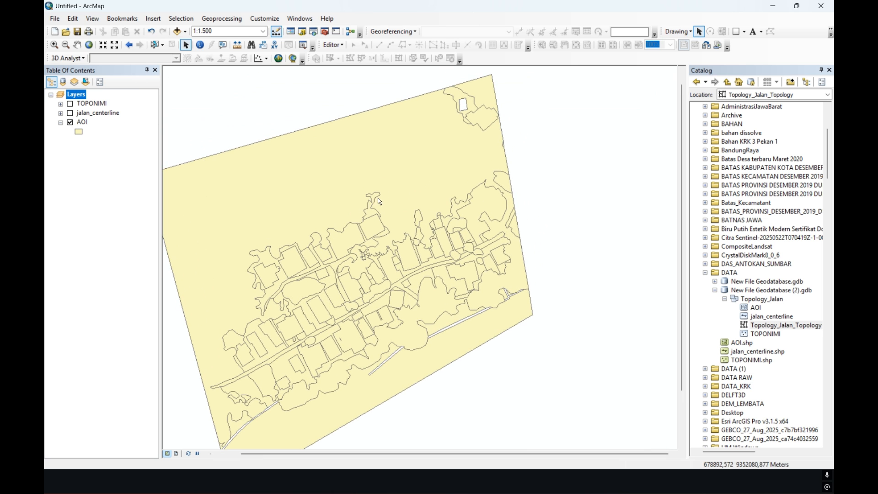
Step: Delete the Topology_Jalan feature dataset and its contents from New File Geodatabase (2).gdb
{"action": "right_click", "coordinate": [745, 299]}
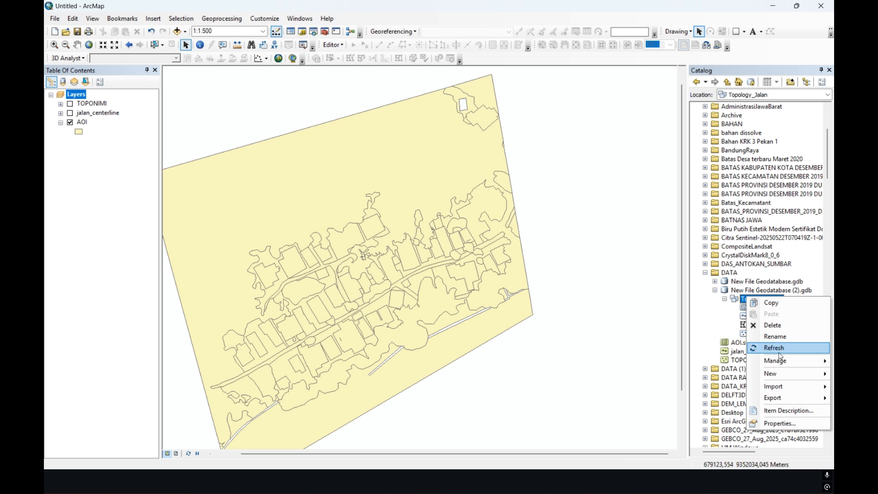
{"action": "mouse_move", "coordinate": [780, 366]}
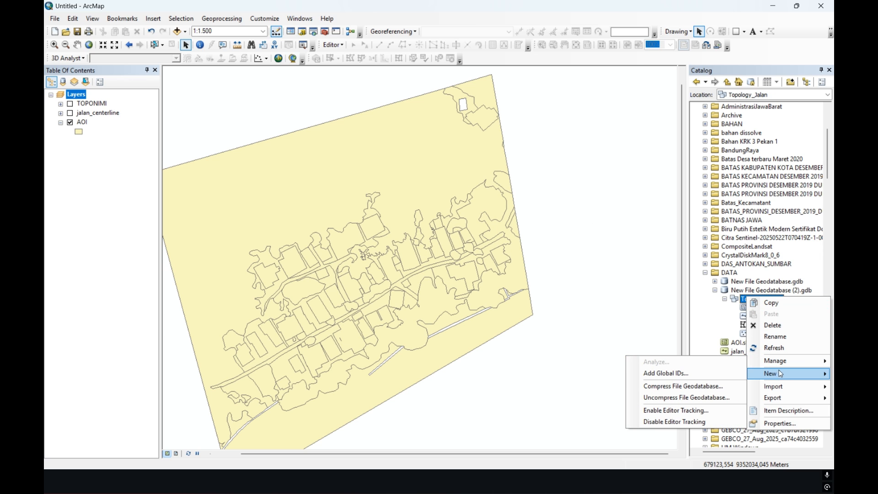
{"action": "left_click", "coordinate": [769, 328]}
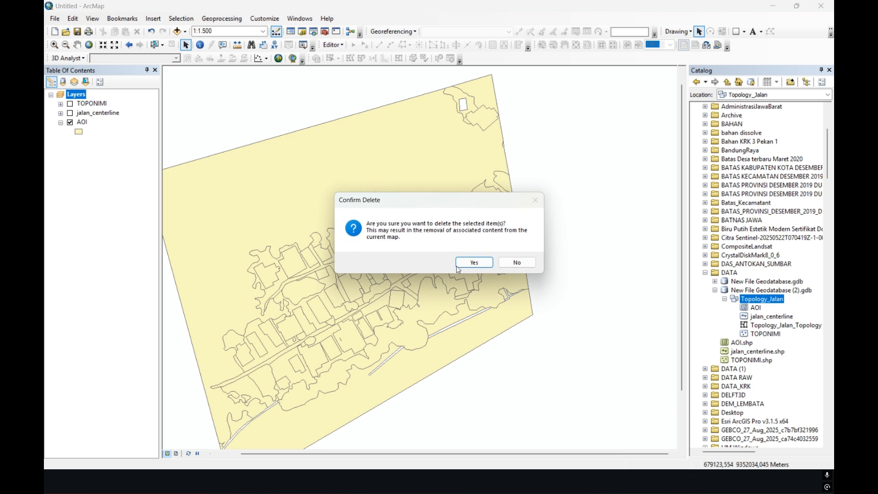
{"action": "left_click", "coordinate": [481, 261]}
Step: Create a feature dataset named Topology_Polygon in New File Geodatabase (2).gdb with WGS 1984 UTM Zone 48S, no vertical system and default tolerances
{"action": "right_click", "coordinate": [748, 292]}
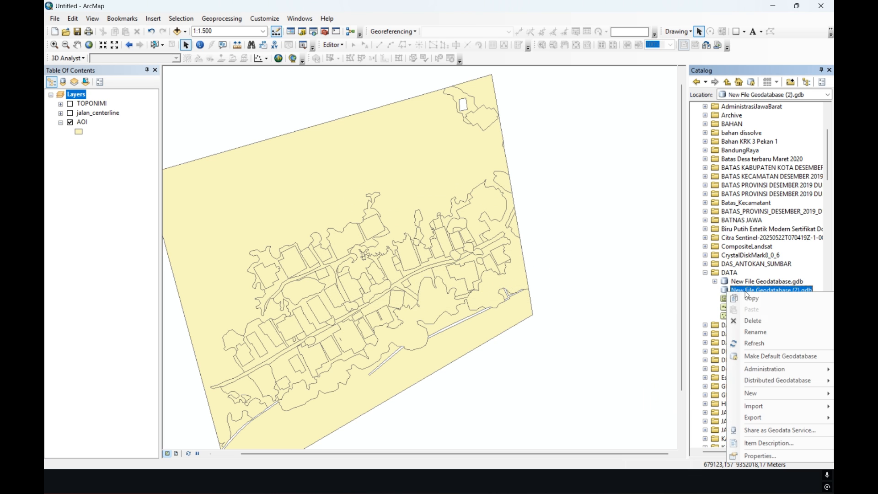
{"action": "mouse_move", "coordinate": [734, 389]}
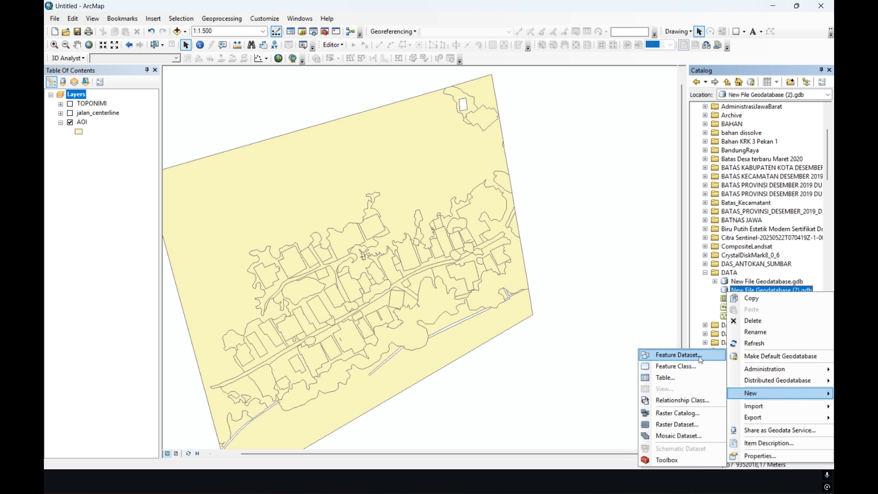
{"action": "left_click", "coordinate": [675, 355]}
{"action": "key", "text": "Caps_Lock"}
{"action": "type", "text": "T"}
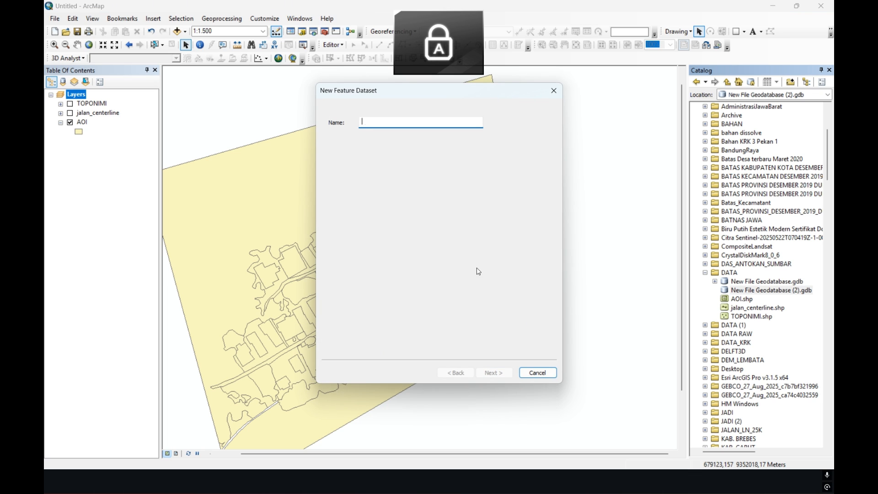
{"action": "key", "text": "Caps_Lock"}
{"action": "type", "text": "opolog"}
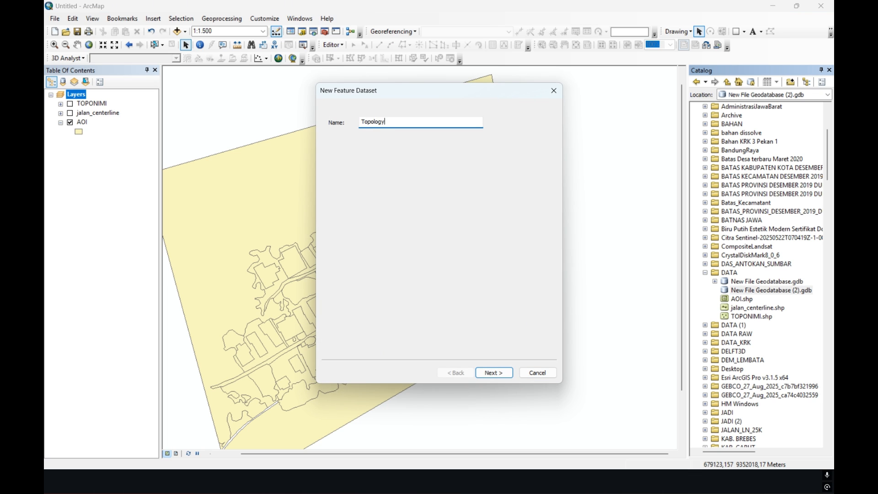
{"action": "type", "text": "y"}
{"action": "key", "text": "Caps_Lock"}
{"action": "type", "text": "_"}
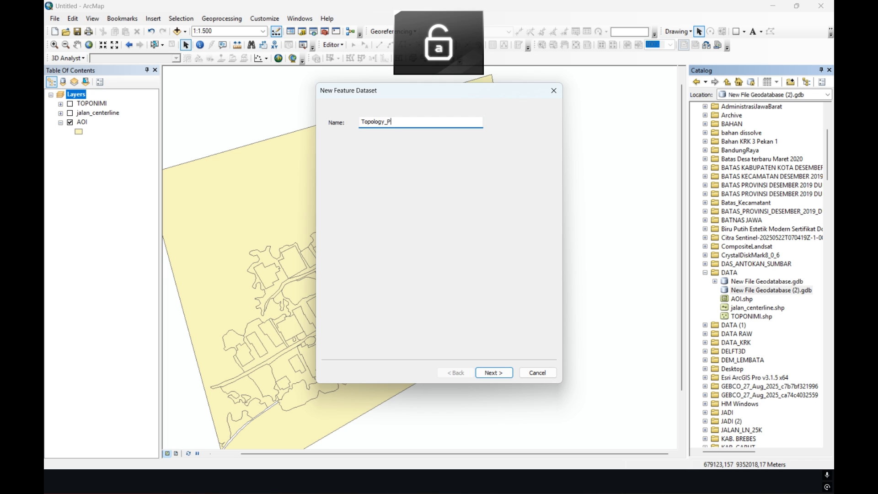
{"action": "type", "text": "Polygo"}
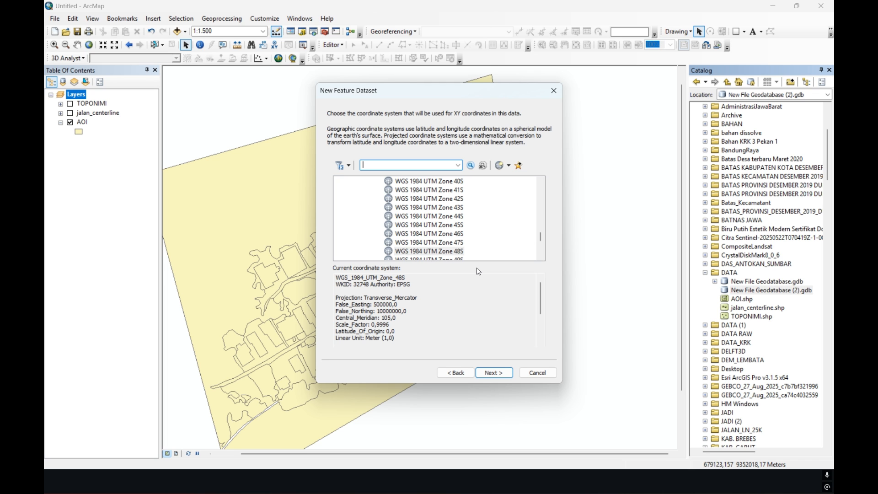
{"action": "left_click", "coordinate": [505, 372]}
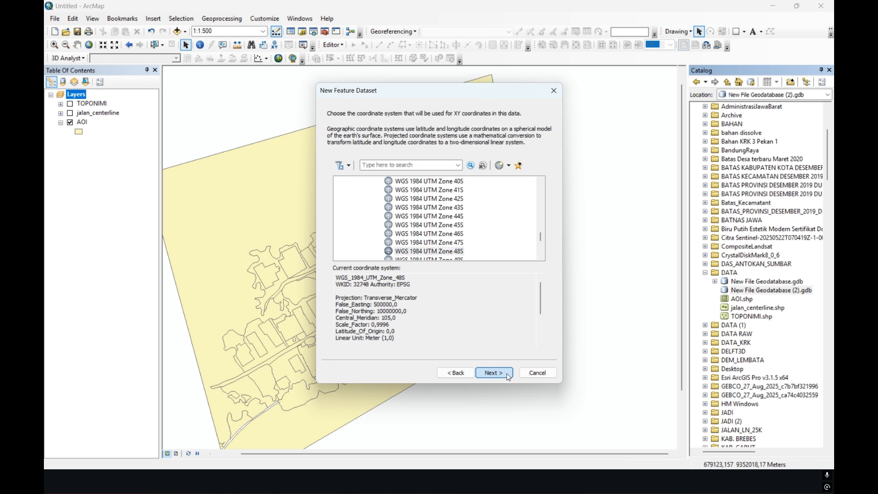
{"action": "left_click", "coordinate": [505, 372]}
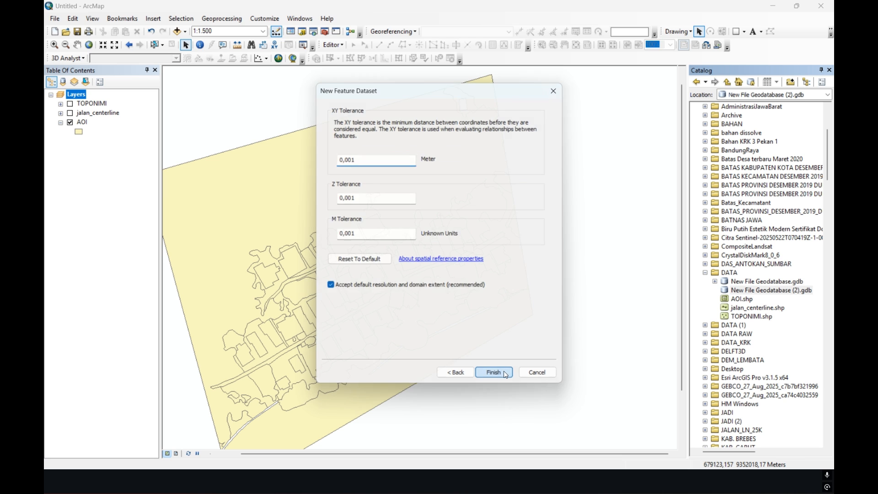
{"action": "left_click", "coordinate": [505, 372]}
Step: Import the TOPONIMI, jalan_centerline and AOI layers into the Topology_Polygon dataset and expand it in the catalog
{"action": "right_click", "coordinate": [745, 300]}
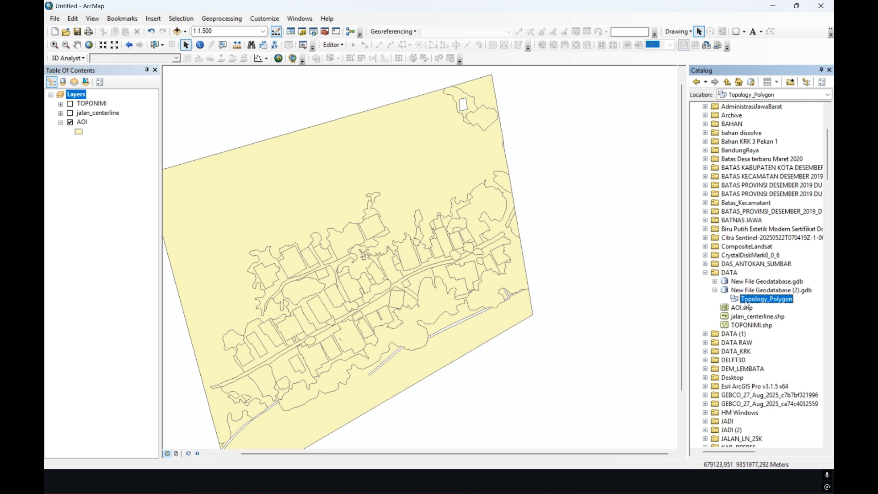
{"action": "mouse_move", "coordinate": [780, 392]}
{"action": "left_click", "coordinate": [686, 404]}
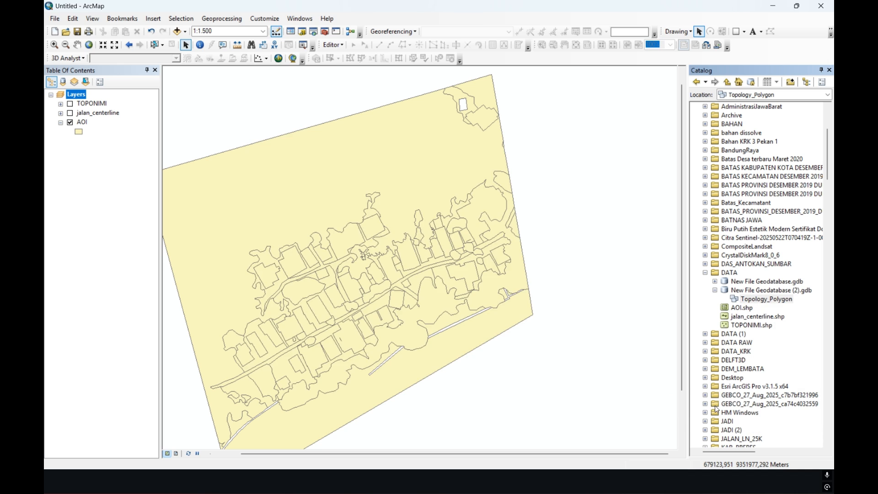
{"action": "left_click", "coordinate": [101, 107]}
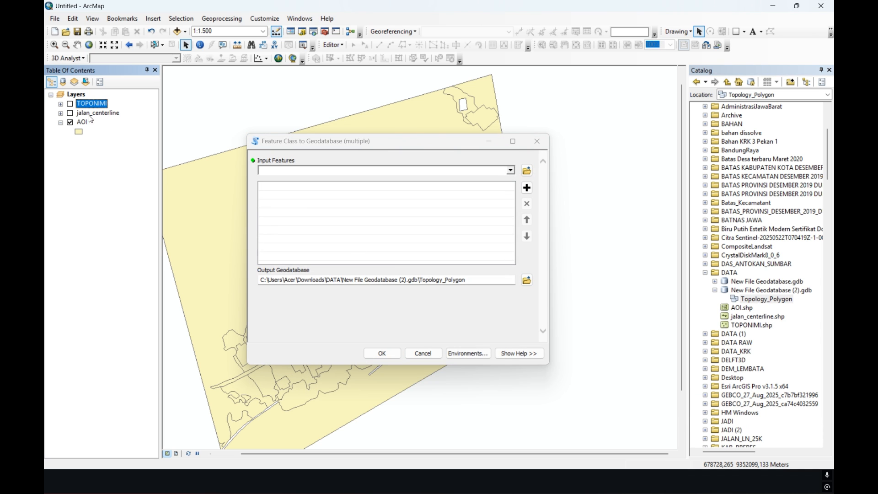
{"action": "left_click", "coordinate": [86, 123], "text": "shift"}
{"action": "left_click_drag", "start_coordinate": [283, 188], "coordinate": [307, 213]}
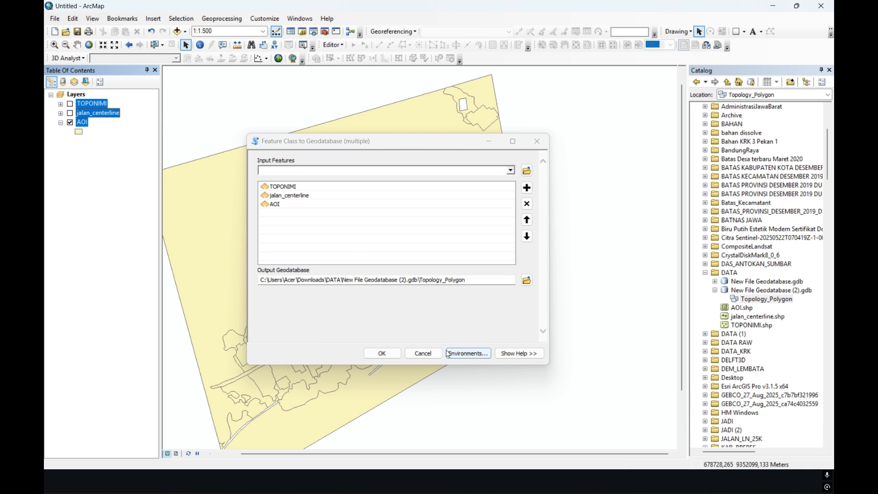
{"action": "left_click", "coordinate": [383, 354]}
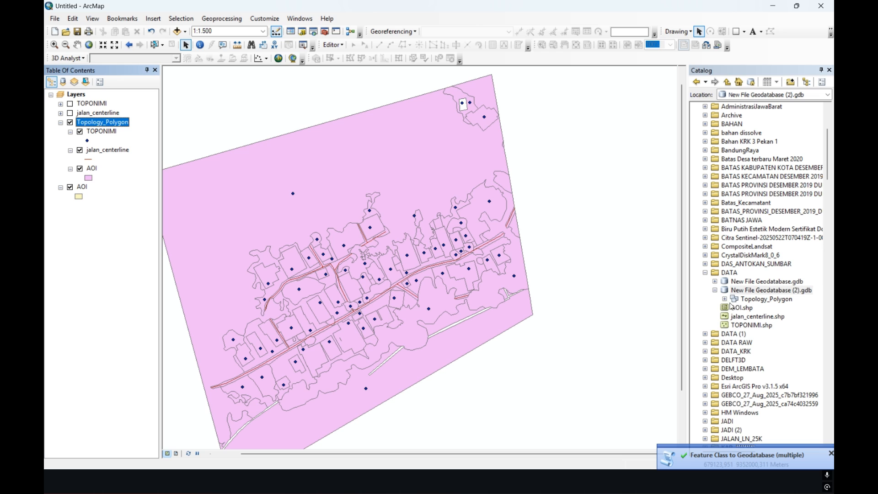
{"action": "left_click", "coordinate": [726, 299]}
{"action": "left_click", "coordinate": [831, 452]}
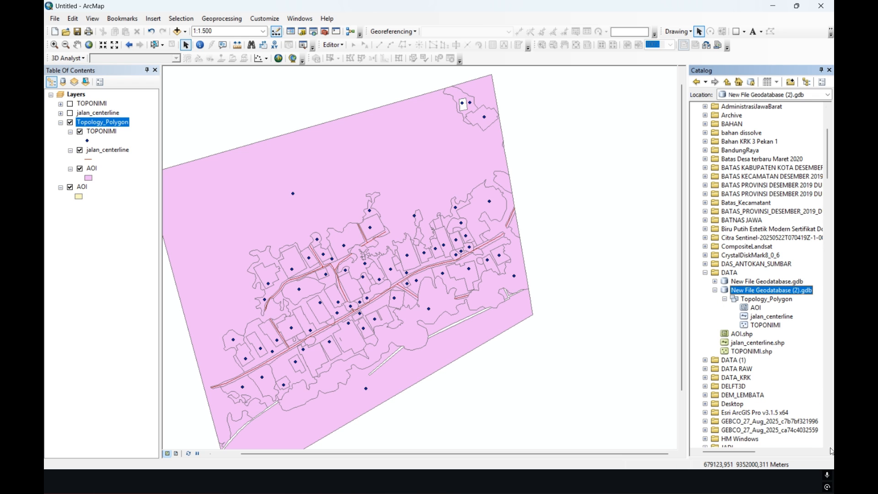
Step: Set up a new topology in Topology_Polygon with the default name and tolerance, including only AOI at rank 1
{"action": "left_click", "coordinate": [766, 302]}
{"action": "right_click", "coordinate": [766, 303]}
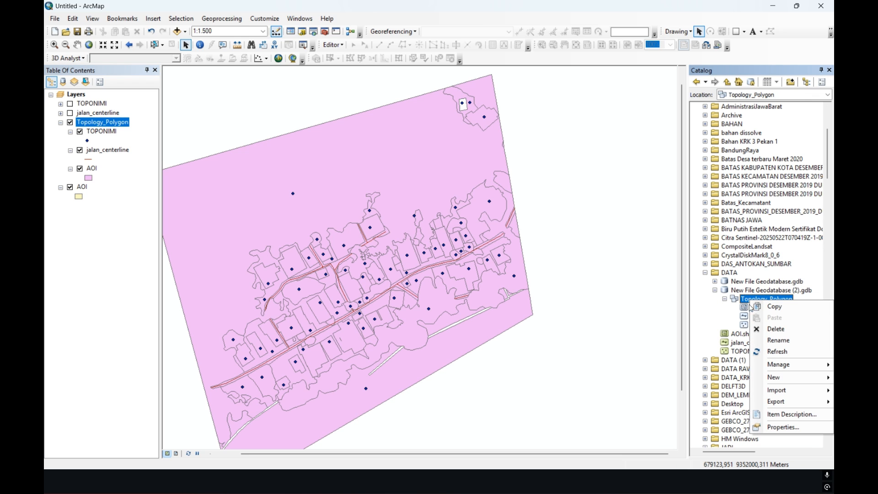
{"action": "mouse_move", "coordinate": [780, 379]}
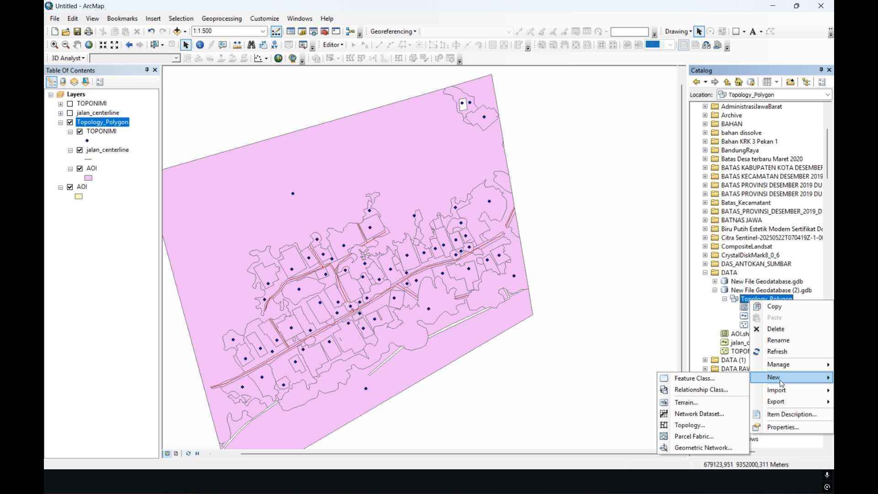
{"action": "left_click", "coordinate": [685, 424]}
{"action": "left_click", "coordinate": [503, 327]}
{"action": "left_click", "coordinate": [496, 326]}
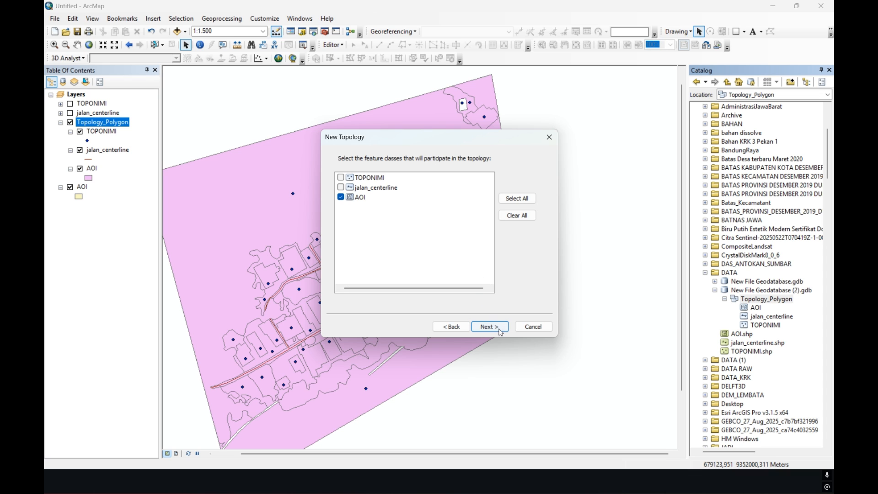
{"action": "left_click", "coordinate": [500, 332]}
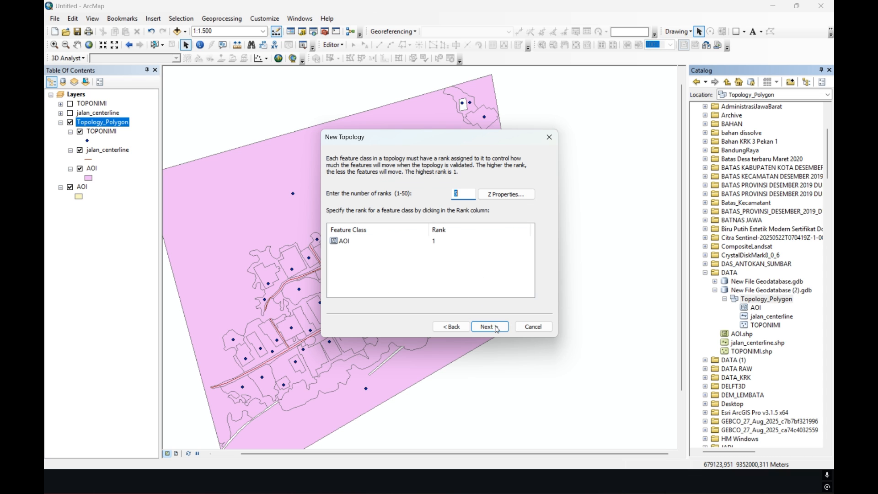
{"action": "left_click", "coordinate": [497, 330]}
Step: Add the Must Not Have Gaps rule for AOI, then create and validate the topology
{"action": "left_click", "coordinate": [521, 179]}
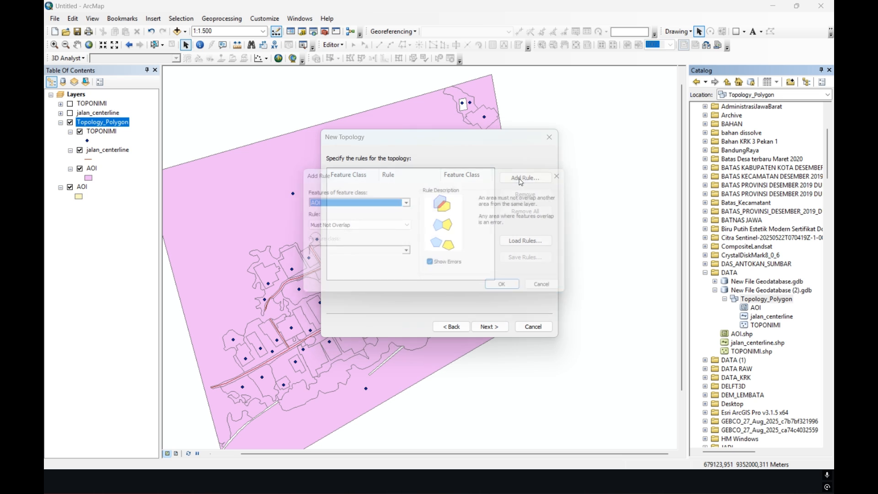
{"action": "left_click", "coordinate": [413, 231]}
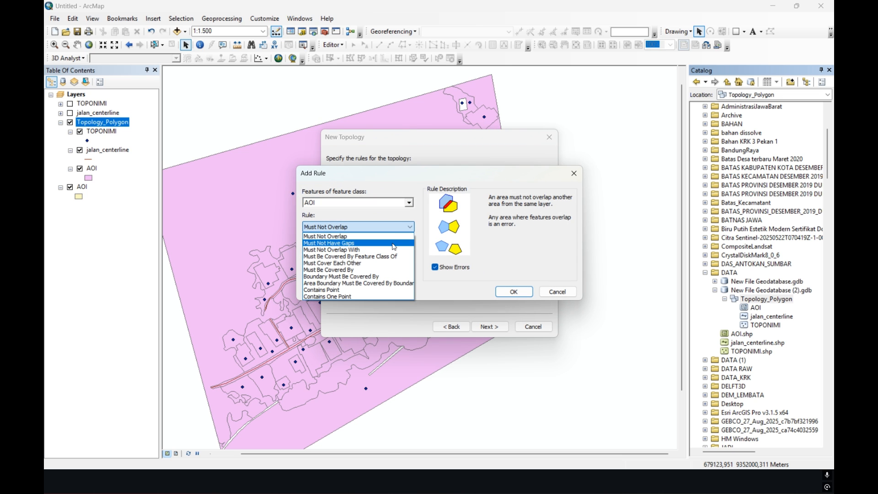
{"action": "left_click", "coordinate": [395, 244]}
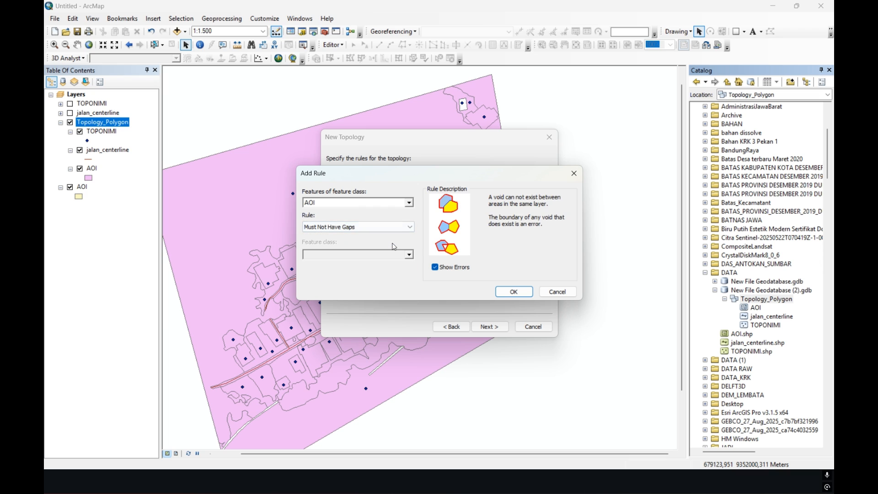
{"action": "left_click", "coordinate": [515, 292]}
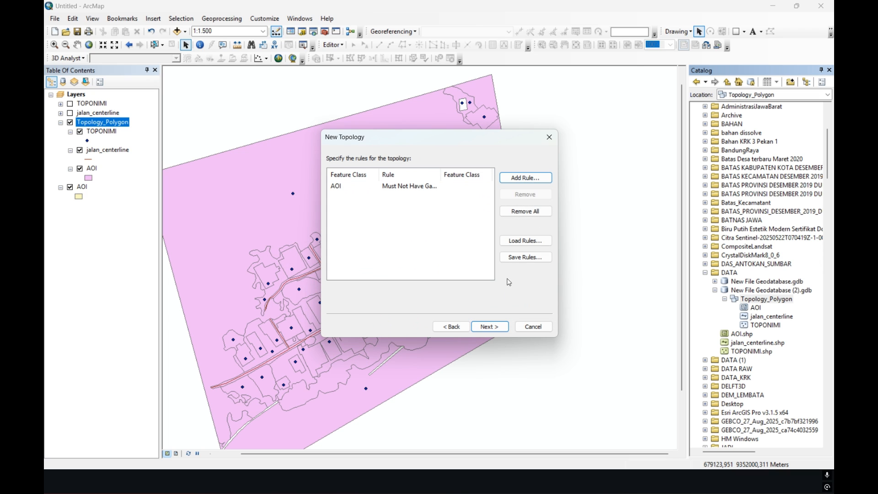
{"action": "left_click", "coordinate": [494, 328]}
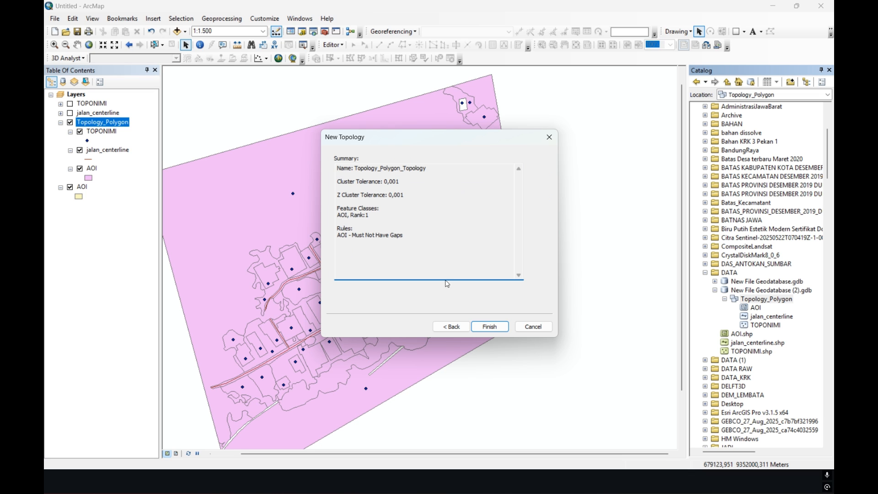
{"action": "left_click", "coordinate": [490, 327]}
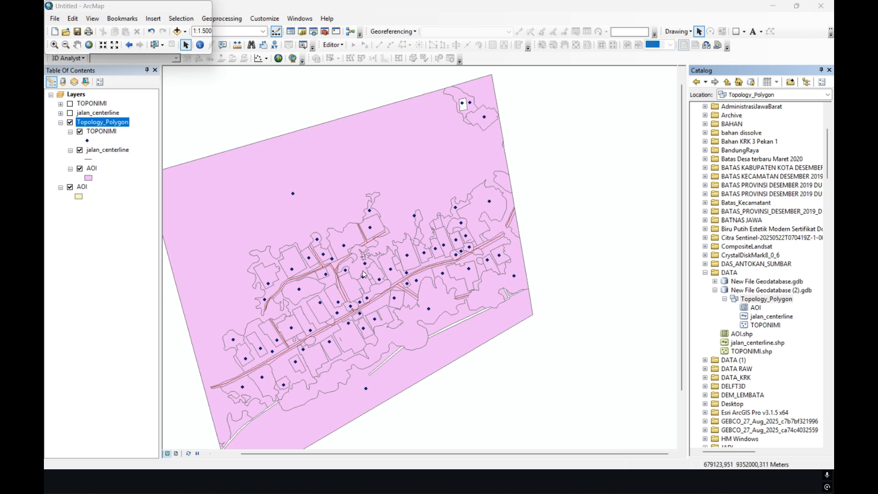
{"action": "left_click", "coordinate": [492, 274]}
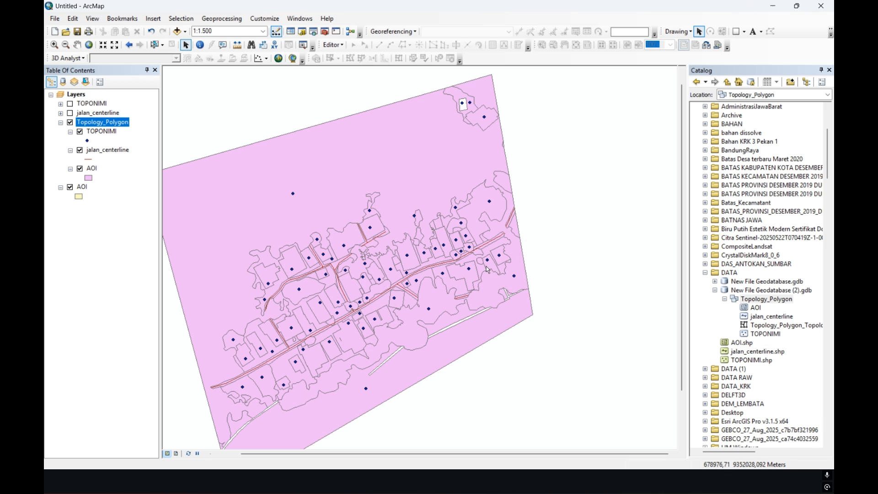
Step: Add Topology_Polygon_Topology to the map with its participating AOI feature class and collapse the Topology_Polygon group layer
{"action": "left_click", "coordinate": [767, 327]}
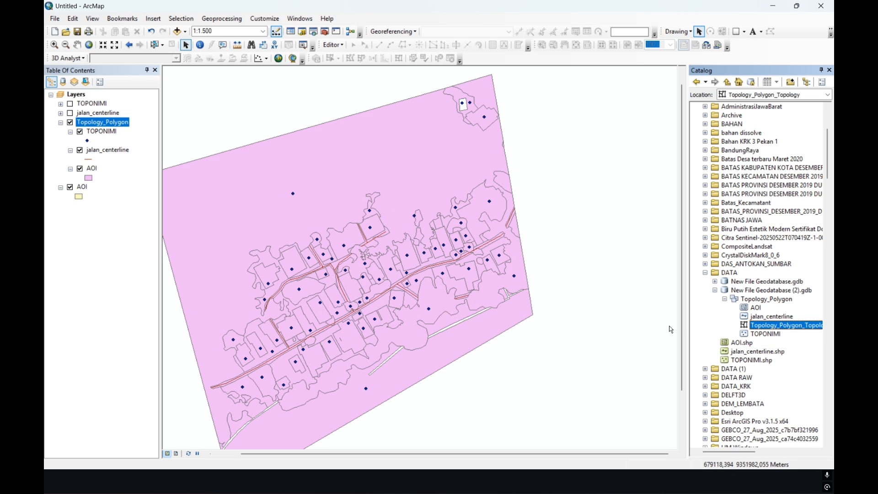
{"action": "left_click_drag", "start_coordinate": [767, 328], "coordinate": [110, 98]}
{"action": "left_click", "coordinate": [466, 261]}
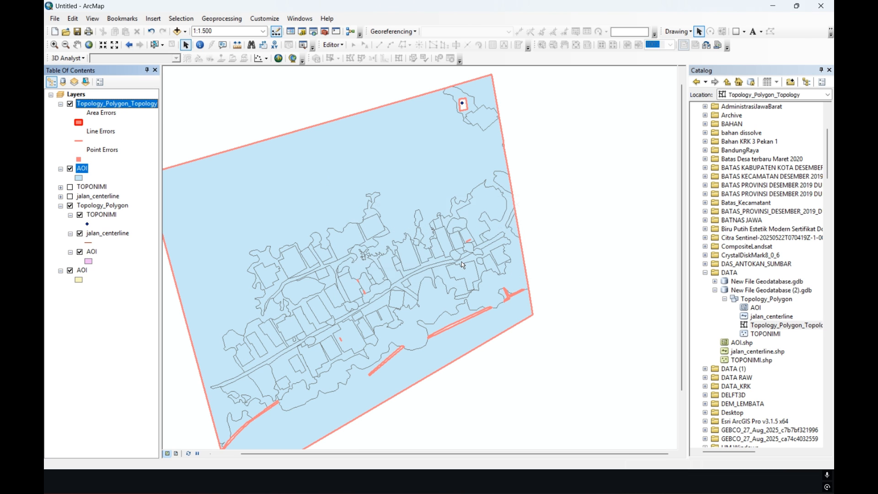
{"action": "left_click", "coordinate": [60, 206]}
Step: Start an edit session on the file geodatabase that contains the AOI topology layer
{"action": "left_click_drag", "start_coordinate": [388, 322], "coordinate": [502, 192]}
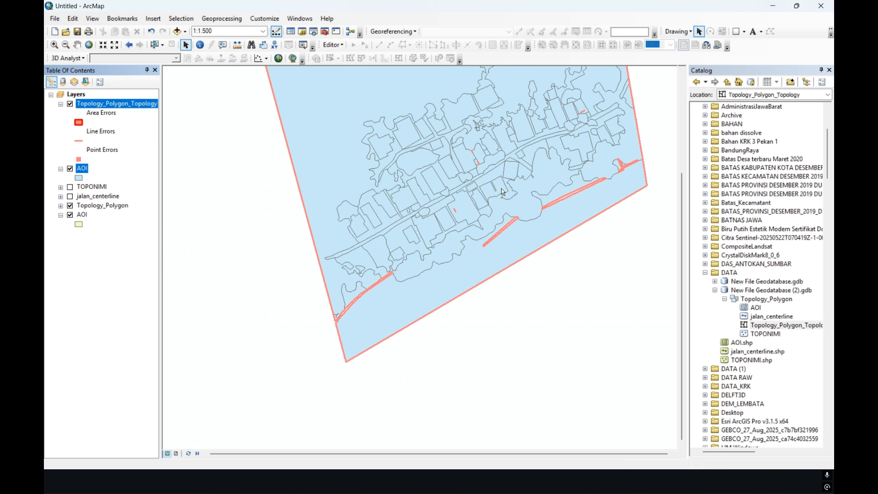
{"action": "scroll", "coordinate": [412, 267], "scroll_direction": "down", "scroll_amount": 2}
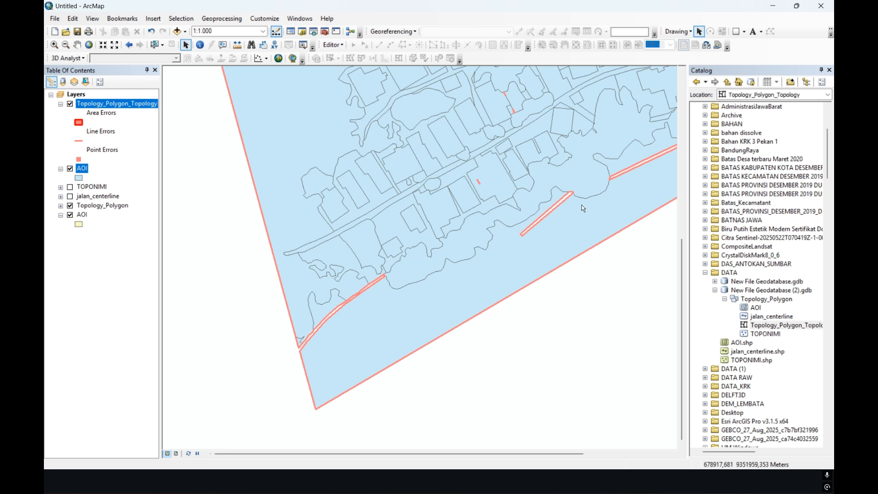
{"action": "scroll", "coordinate": [414, 232], "scroll_direction": "down", "scroll_amount": 4}
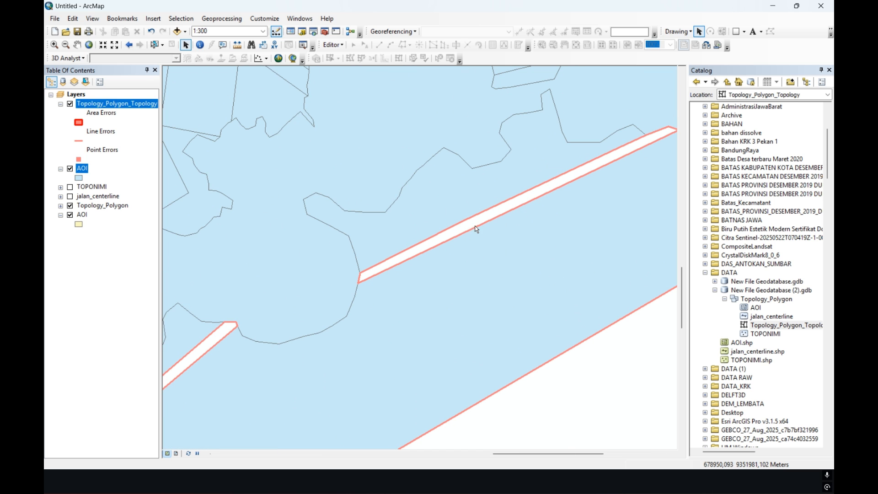
{"action": "scroll", "coordinate": [432, 226], "scroll_direction": "up", "scroll_amount": 4}
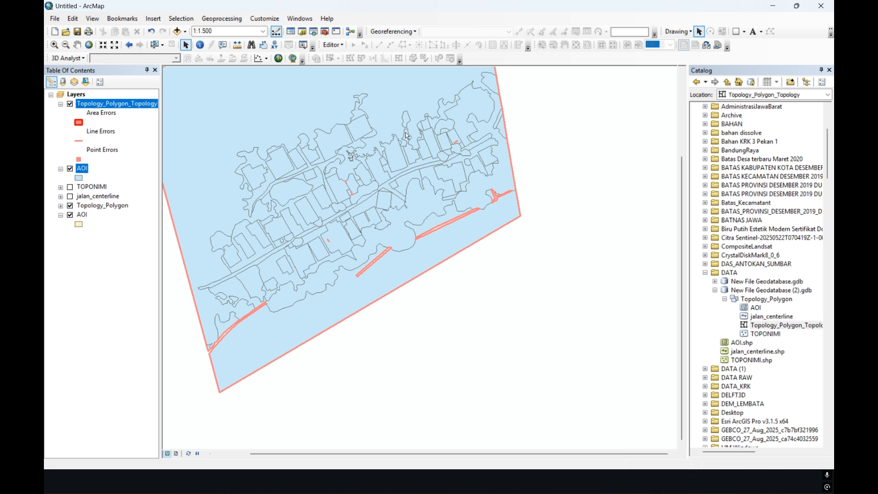
{"action": "left_click_drag", "start_coordinate": [383, 113], "coordinate": [400, 157]}
{"action": "left_click", "coordinate": [333, 45]}
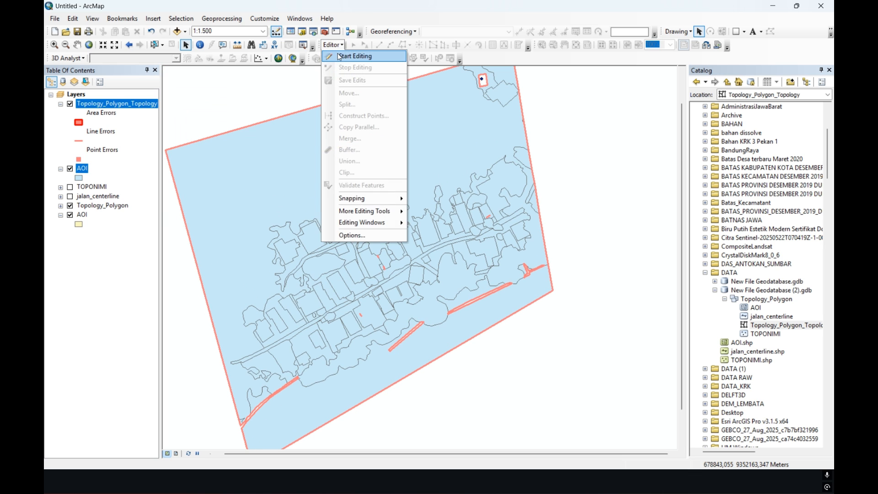
{"action": "left_click", "coordinate": [357, 55]}
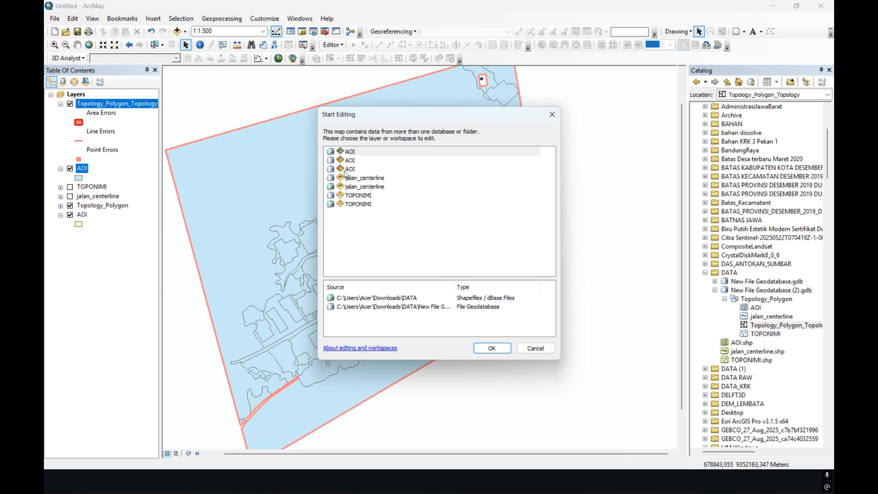
{"action": "left_click", "coordinate": [345, 172]}
{"action": "left_click", "coordinate": [490, 348]}
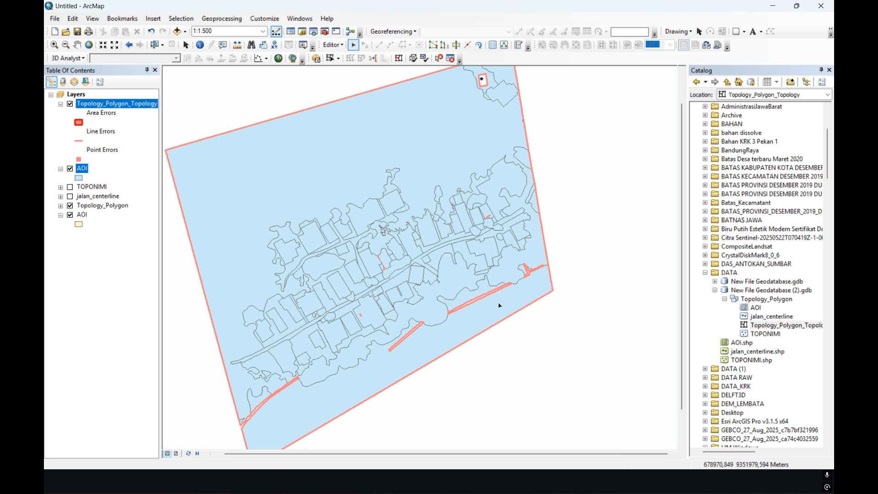
Step: Show the feature creation templates and choose the blue AOI template with the Auto Complete Polygon construction tool
{"action": "scroll", "coordinate": [465, 115], "scroll_direction": "down", "scroll_amount": 3}
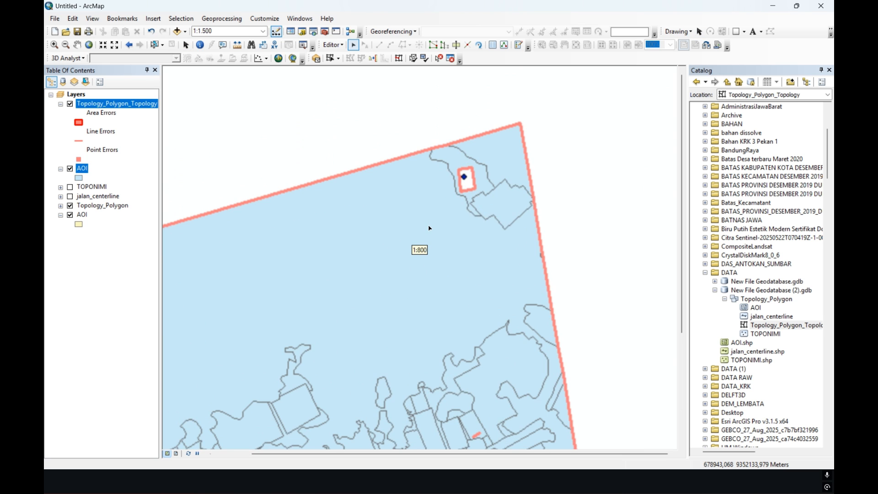
{"action": "scroll", "coordinate": [473, 179], "scroll_direction": "down", "scroll_amount": 4}
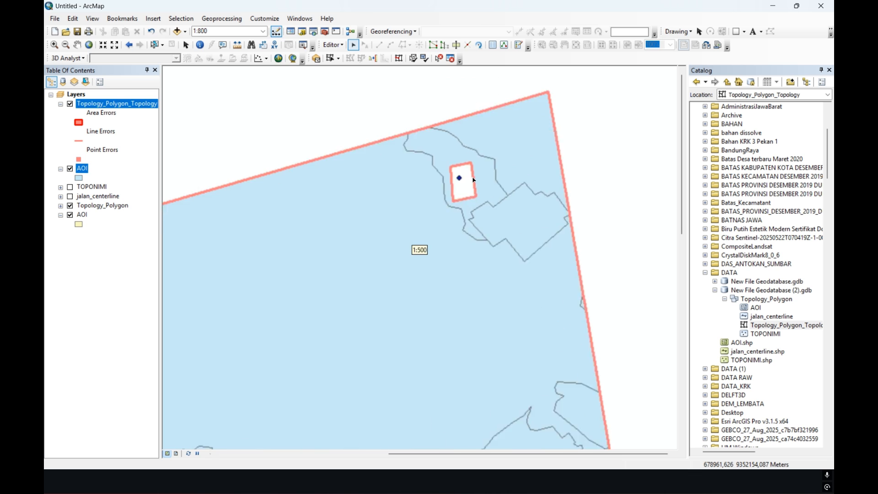
{"action": "left_click_drag", "start_coordinate": [466, 158], "coordinate": [458, 214]}
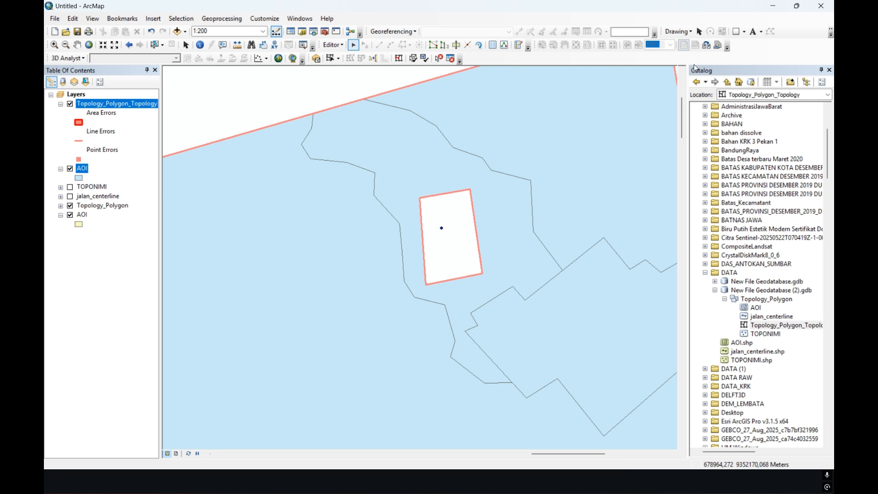
{"action": "left_click", "coordinate": [519, 45]}
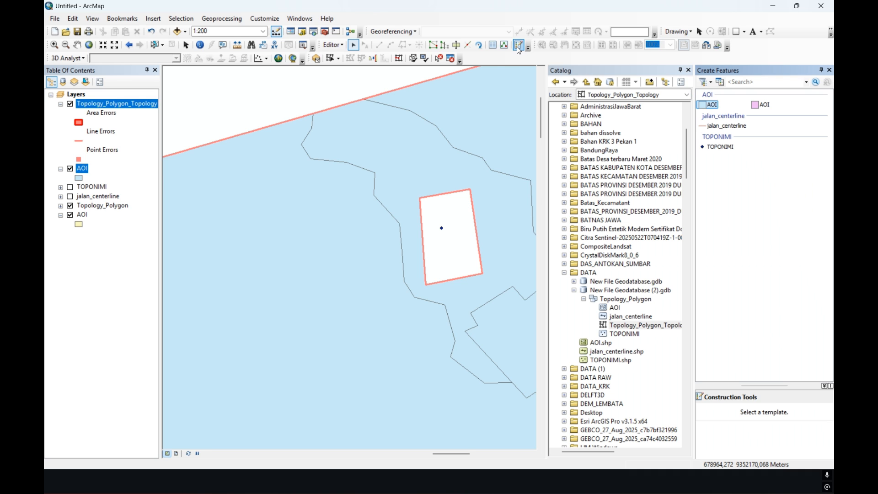
{"action": "left_click", "coordinate": [714, 106]}
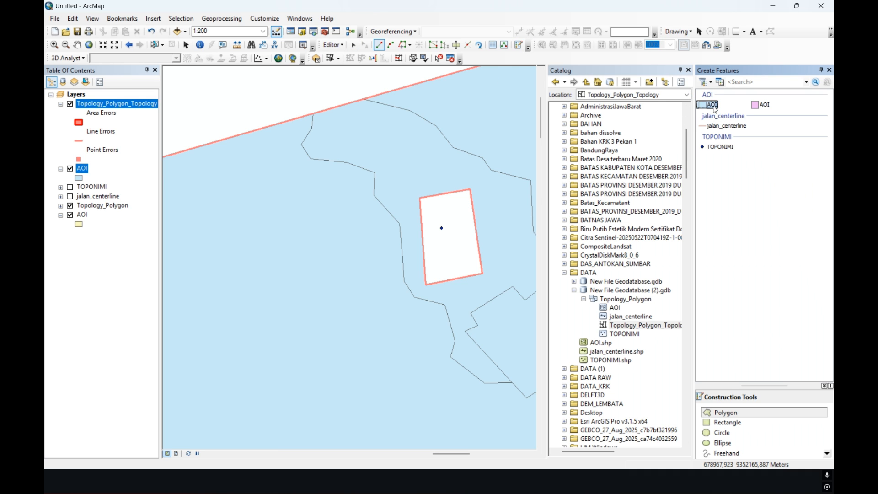
{"action": "scroll", "coordinate": [736, 430], "scroll_direction": "down", "scroll_amount": 1}
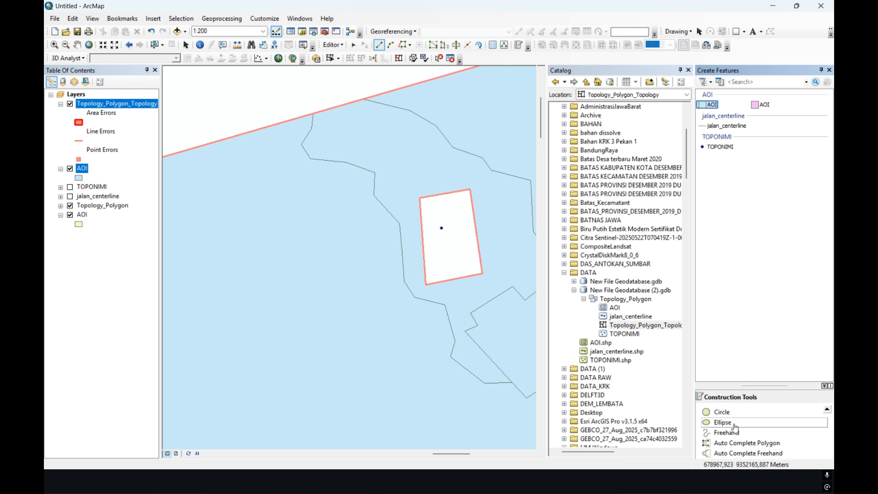
{"action": "left_click", "coordinate": [742, 444]}
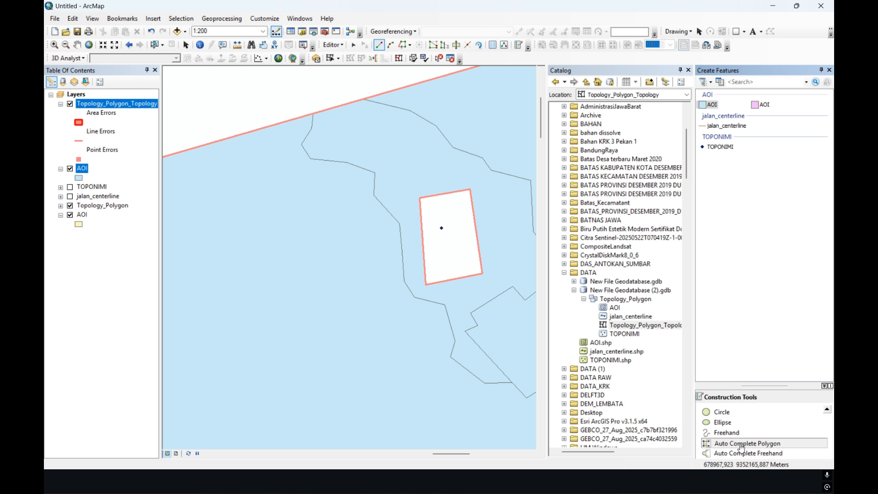
Step: Fill the rectangular gap around the TOPONIMI point with an AOI polygon through its four corners, and validate the topology
{"action": "left_click", "coordinate": [420, 198]}
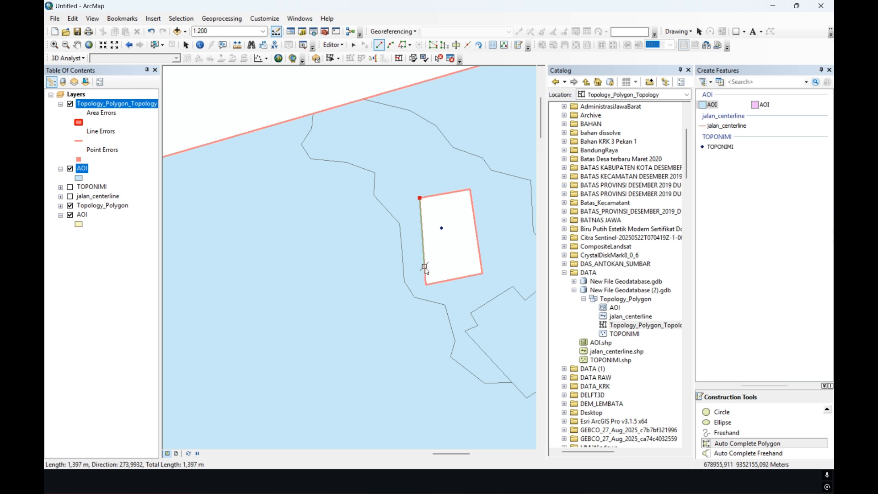
{"action": "left_click", "coordinate": [426, 284]}
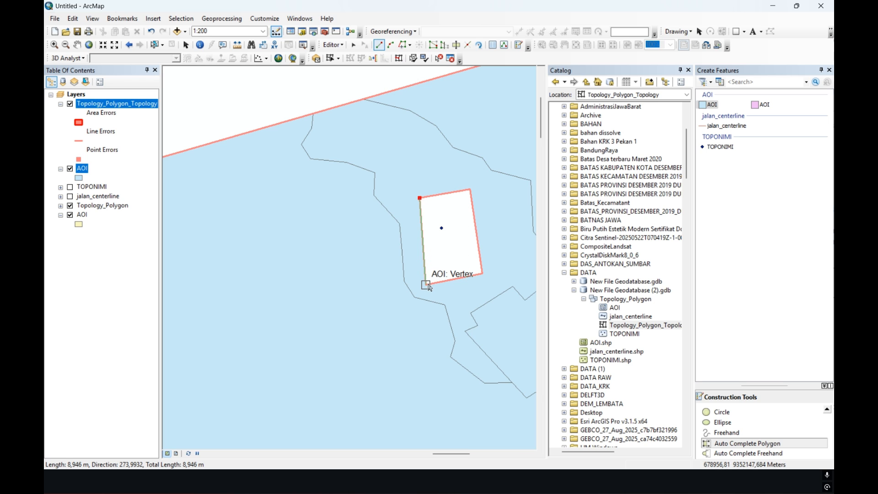
{"action": "left_click", "coordinate": [483, 274]}
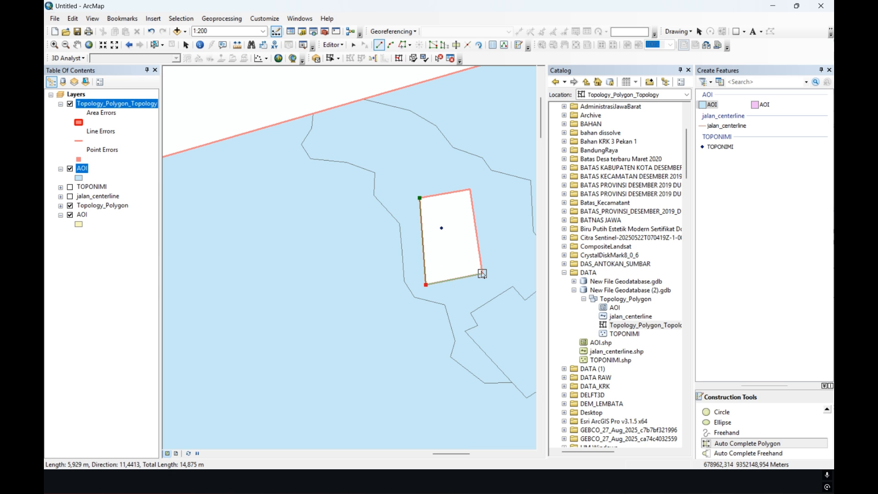
{"action": "left_click", "coordinate": [471, 190]}
{"action": "right_click", "coordinate": [469, 192]}
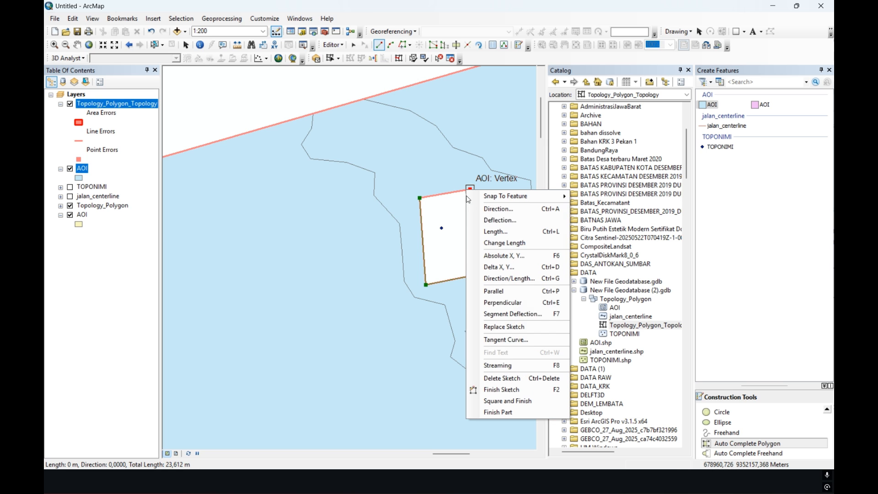
{"action": "left_click", "coordinate": [508, 391]}
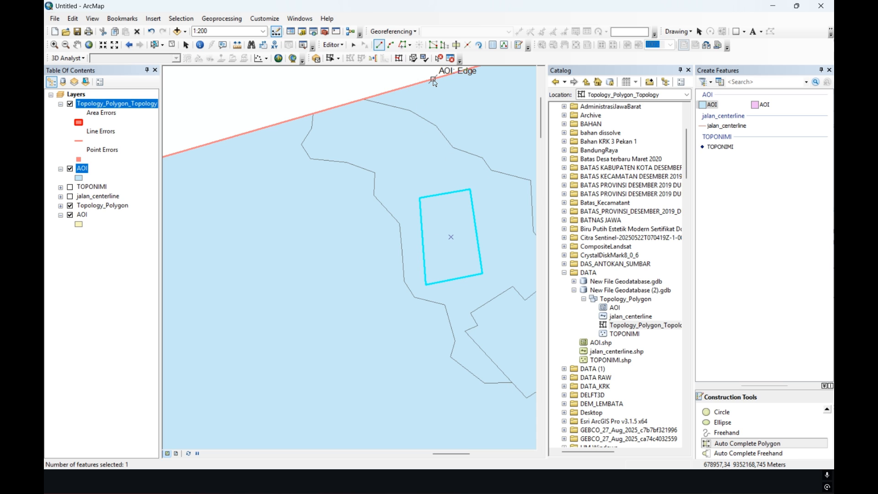
{"action": "left_click", "coordinate": [424, 58]}
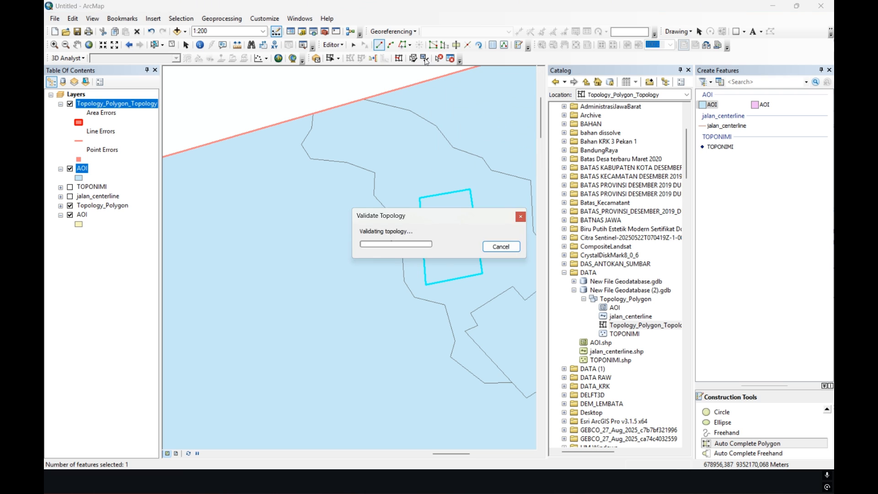
Step: Search the Error Inspector for AOI - Must Not Have Gaps errors, covering most of the AOI in the visible extent
{"action": "left_click", "coordinate": [450, 58]}
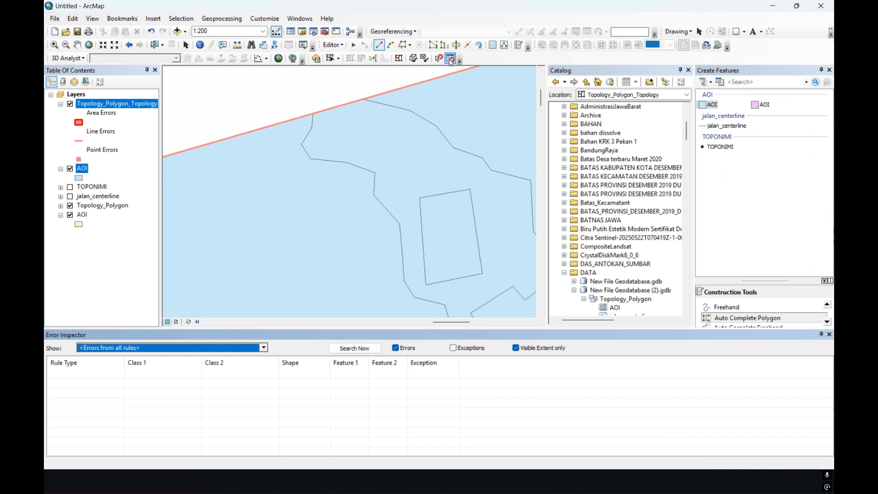
{"action": "left_click", "coordinate": [264, 349]}
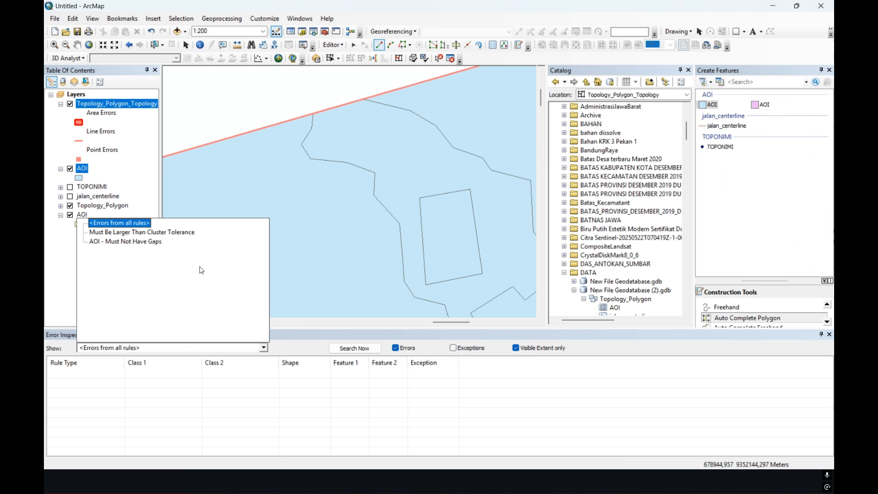
{"action": "left_click", "coordinate": [154, 246]}
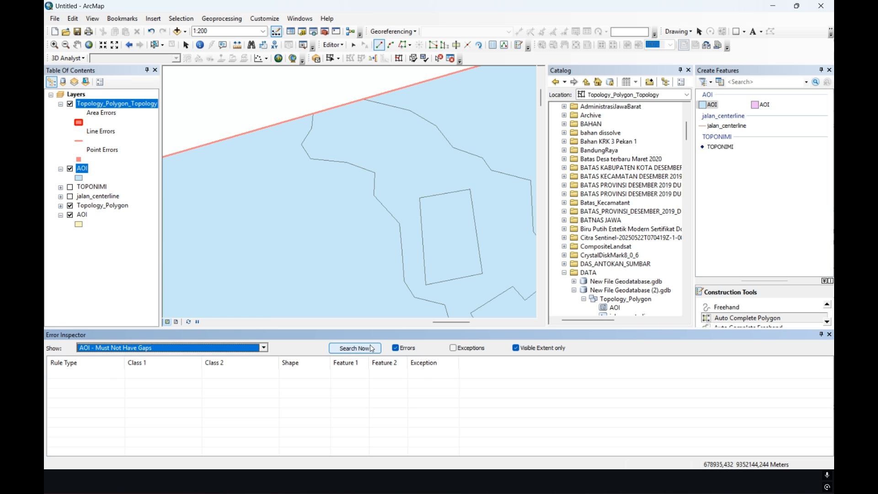
{"action": "left_click", "coordinate": [354, 348]}
{"action": "scroll", "coordinate": [331, 262], "scroll_direction": "up", "scroll_amount": 1}
{"action": "scroll", "coordinate": [330, 261], "scroll_direction": "up", "scroll_amount": 4}
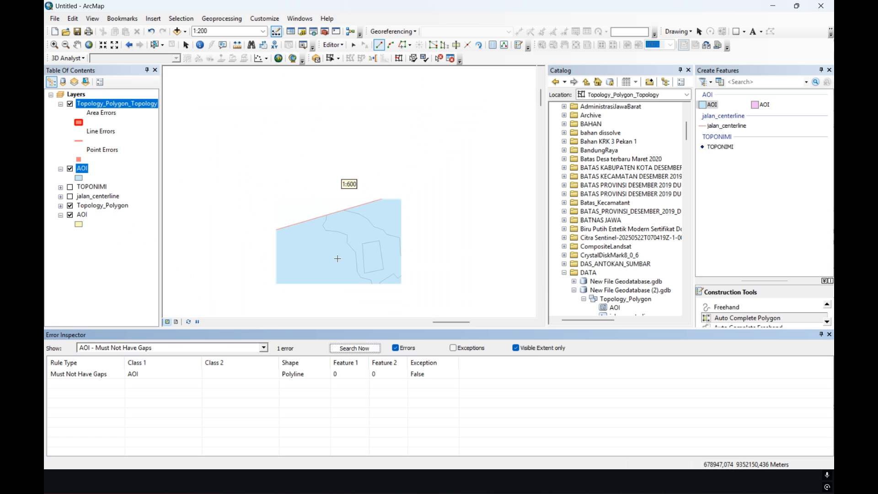
{"action": "scroll", "coordinate": [392, 203], "scroll_direction": "up", "scroll_amount": 2}
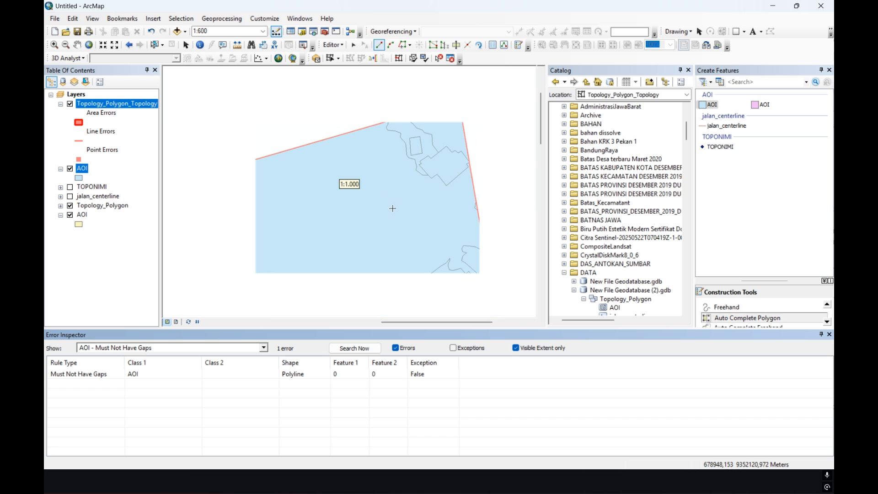
{"action": "scroll", "coordinate": [378, 171], "scroll_direction": "up", "scroll_amount": 2}
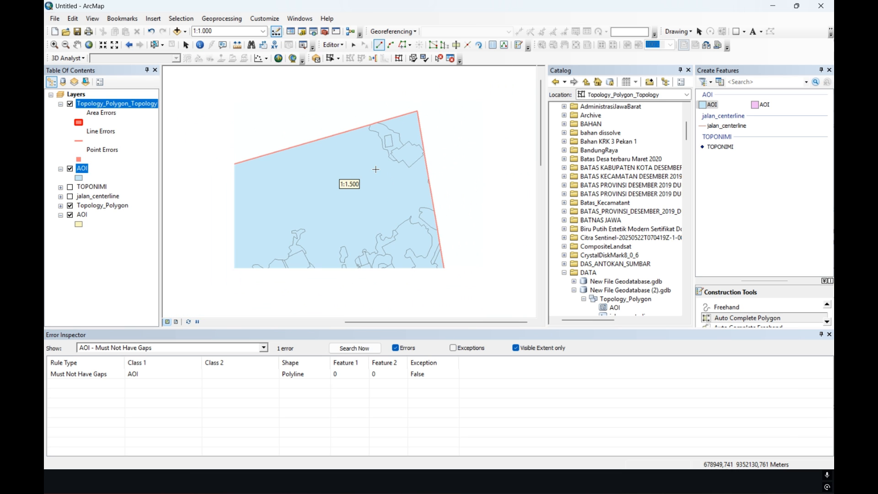
{"action": "left_click_drag", "start_coordinate": [351, 220], "coordinate": [413, 147]}
{"action": "left_click", "coordinate": [370, 351]}
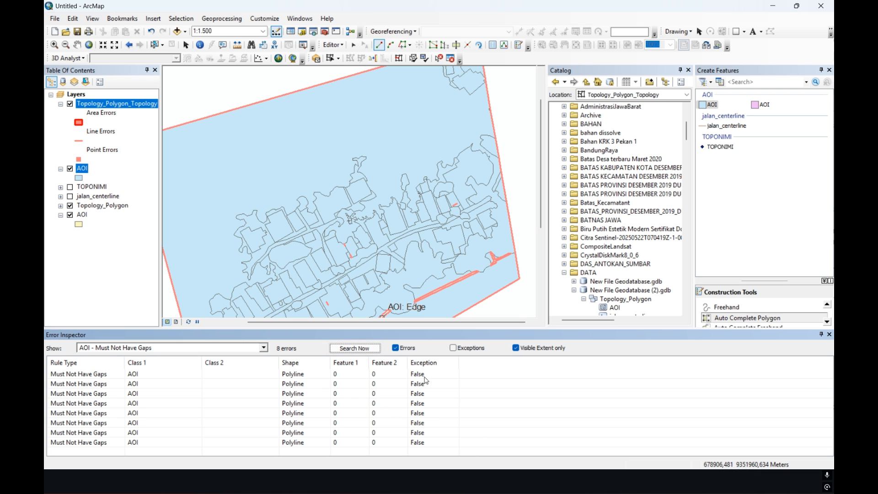
Step: Fill the short narrow diagonal gap south of the buildings with an auto-completed AOI polygon traced through its corner vertices, and finish the sketch
{"action": "left_click_drag", "start_coordinate": [383, 257], "coordinate": [351, 193]}
{"action": "scroll", "coordinate": [382, 121], "scroll_direction": "up", "scroll_amount": 2}
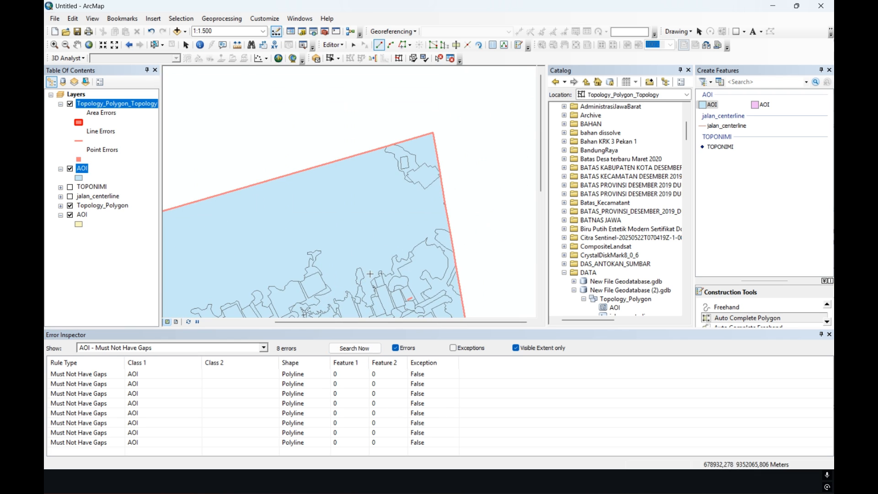
{"action": "scroll", "coordinate": [478, 185], "scroll_direction": "down", "scroll_amount": 2}
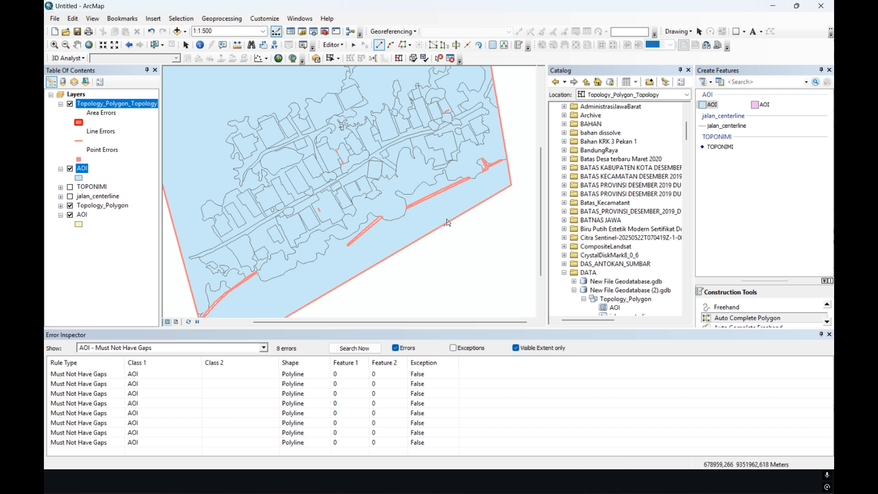
{"action": "scroll", "coordinate": [366, 242], "scroll_direction": "down", "scroll_amount": 5}
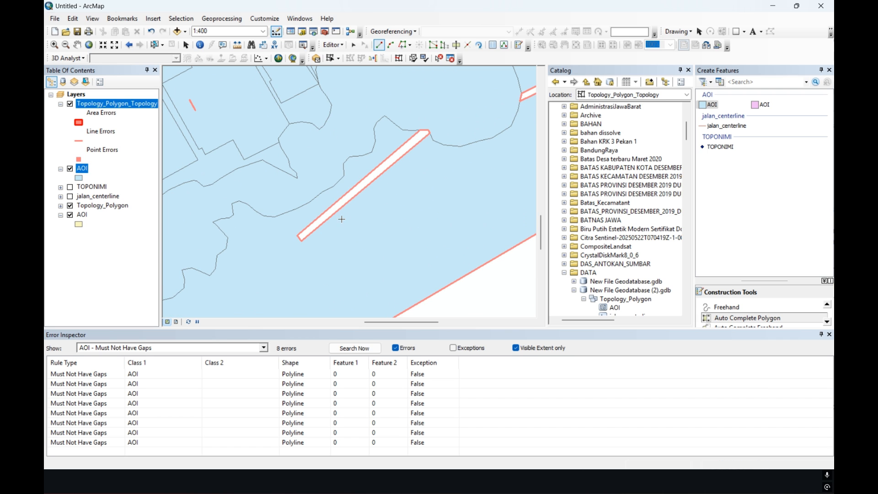
{"action": "left_click_drag", "start_coordinate": [462, 147], "coordinate": [344, 204]}
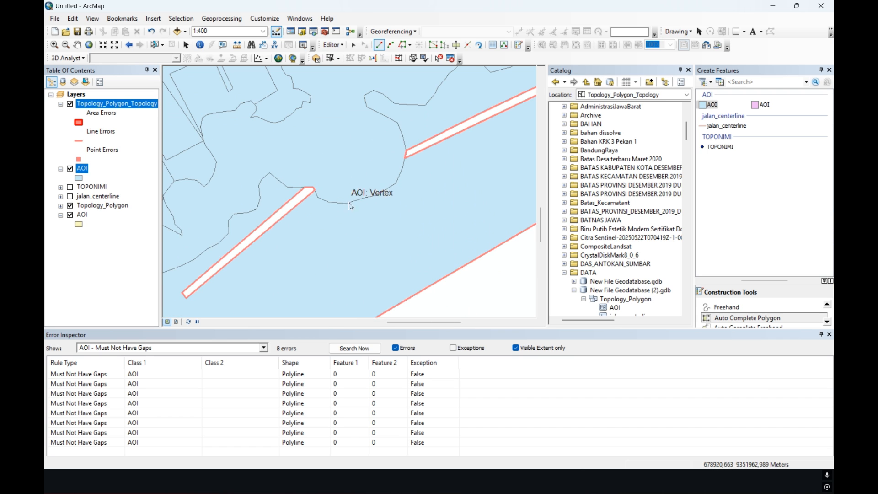
{"action": "left_click", "coordinate": [315, 191]}
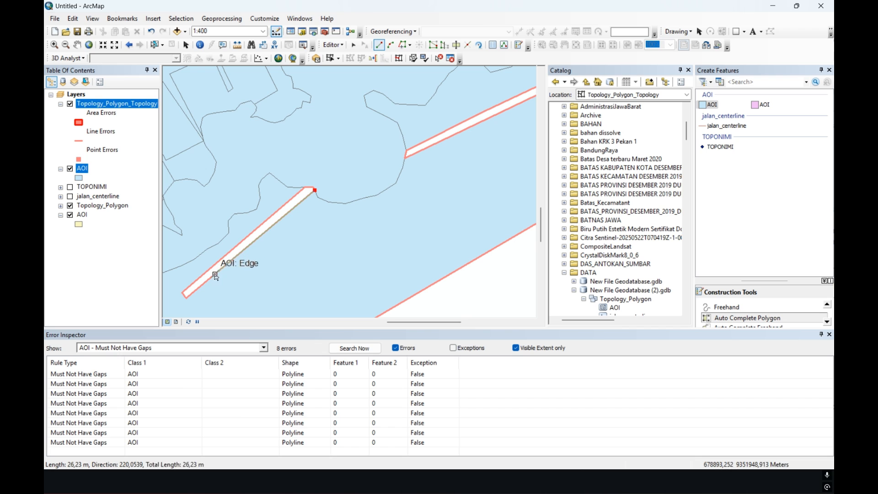
{"action": "left_click", "coordinate": [186, 298]}
{"action": "left_click", "coordinate": [182, 293]}
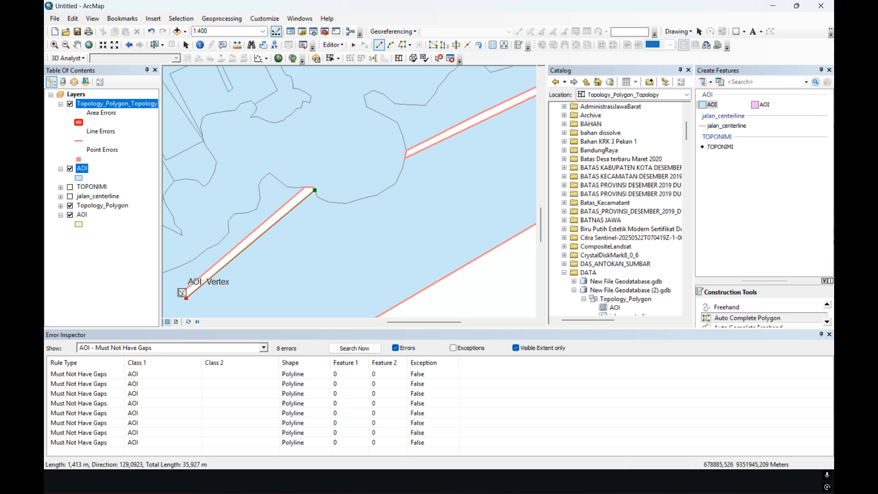
{"action": "left_click", "coordinate": [306, 192]}
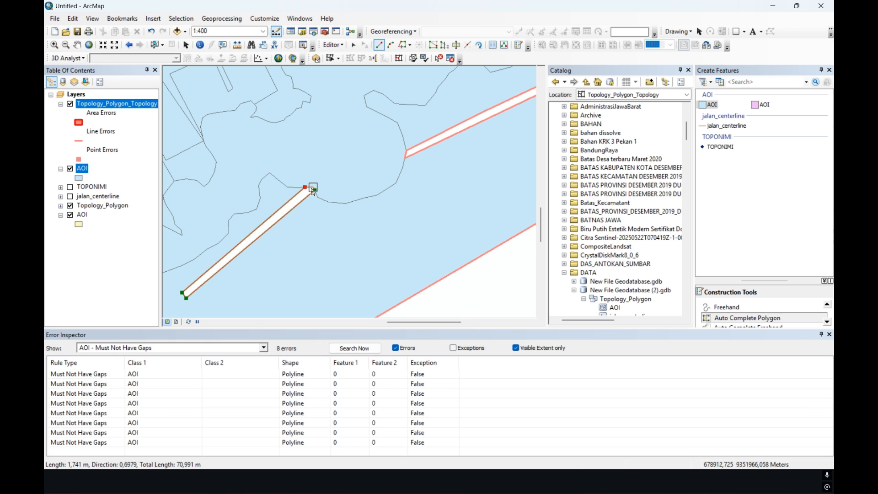
{"action": "scroll", "coordinate": [314, 190], "scroll_direction": "up", "scroll_amount": 10}
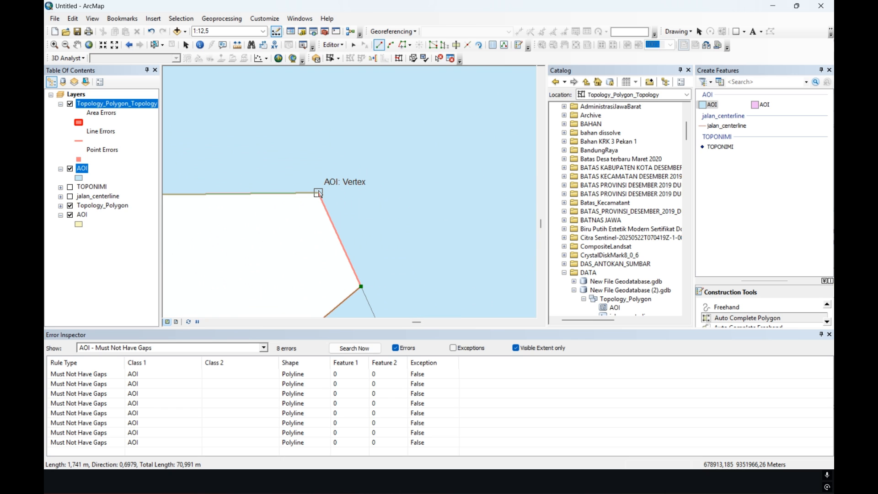
{"action": "right_click", "coordinate": [320, 194]}
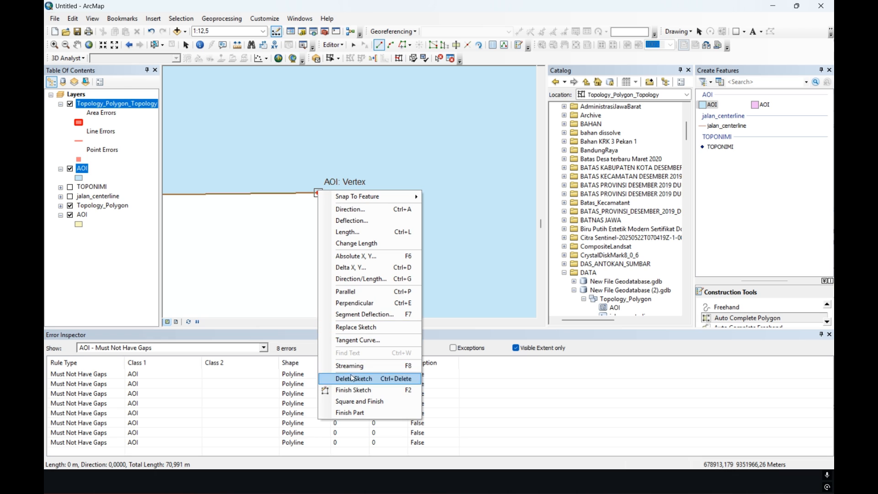
{"action": "left_click", "coordinate": [356, 392]}
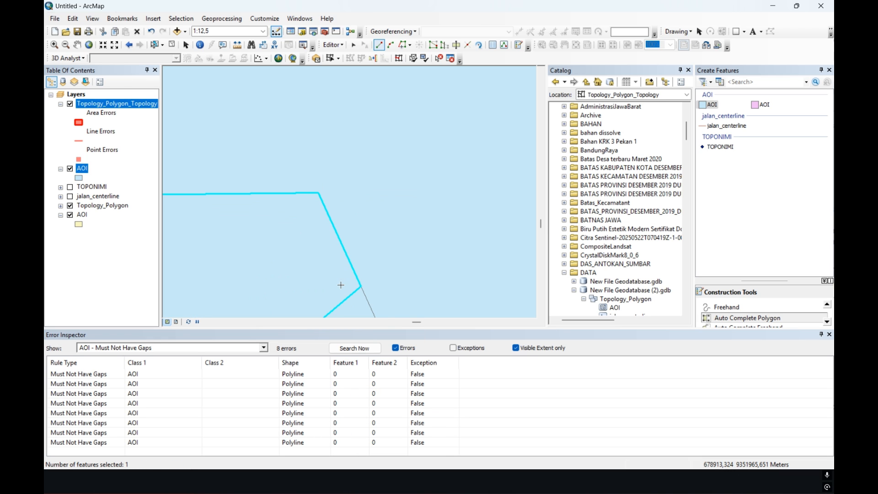
Step: Validate the topology in a visible extent covering the upper part of the newly filled diagonal strip
{"action": "scroll", "coordinate": [341, 285], "scroll_direction": "up", "scroll_amount": 3}
{"action": "scroll", "coordinate": [340, 285], "scroll_direction": "up", "scroll_amount": 2}
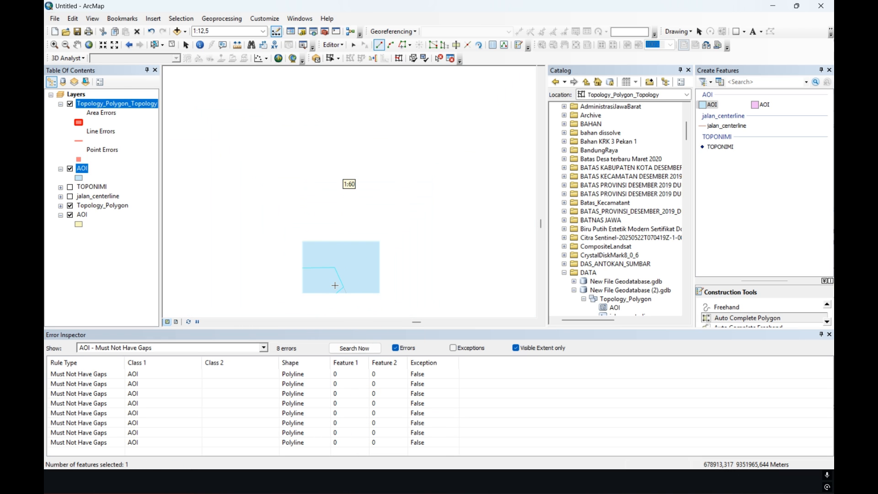
{"action": "left_click_drag", "start_coordinate": [340, 285], "coordinate": [457, 191]}
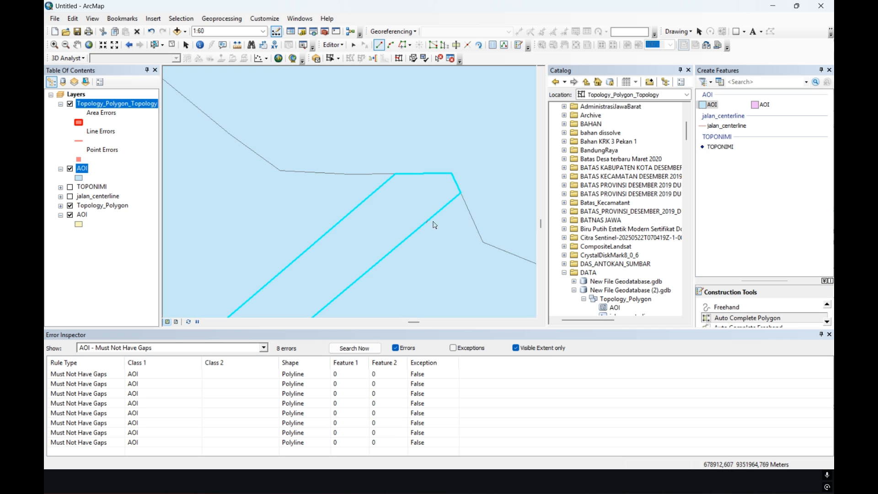
{"action": "left_click_drag", "start_coordinate": [431, 225], "coordinate": [441, 152]}
{"action": "scroll", "coordinate": [433, 165], "scroll_direction": "up", "scroll_amount": 3}
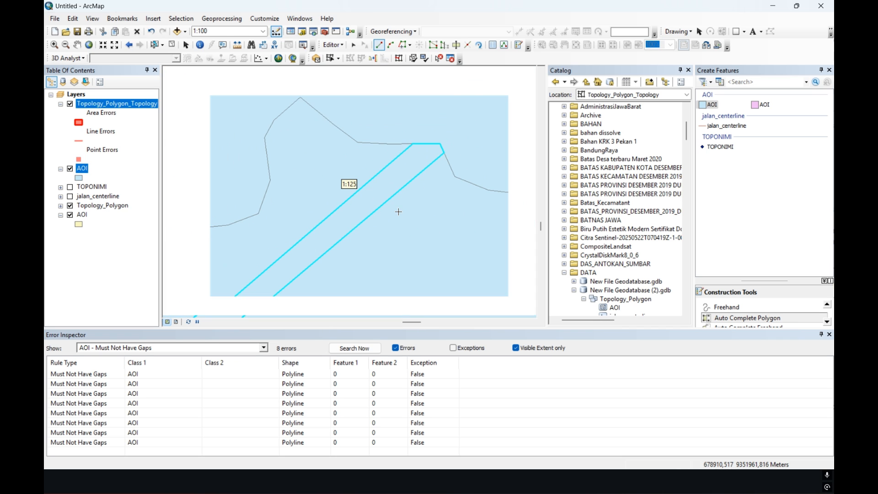
{"action": "left_click_drag", "start_coordinate": [378, 196], "coordinate": [414, 124]}
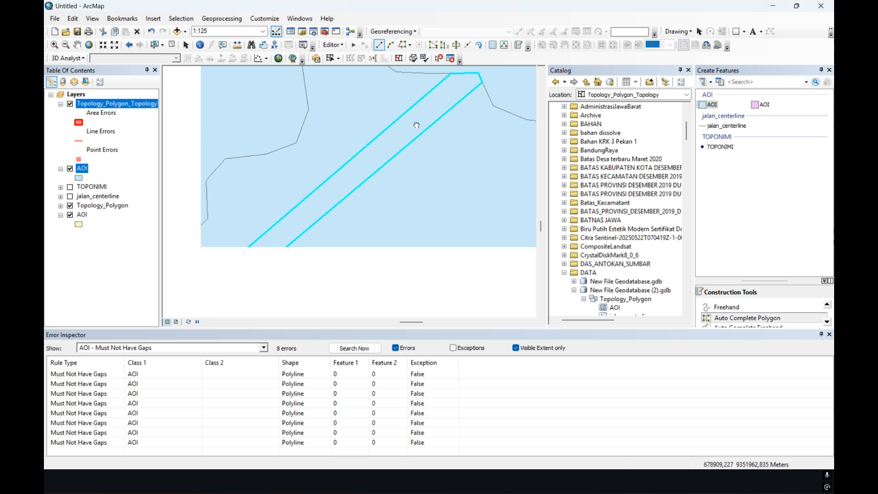
{"action": "left_click", "coordinate": [426, 59]}
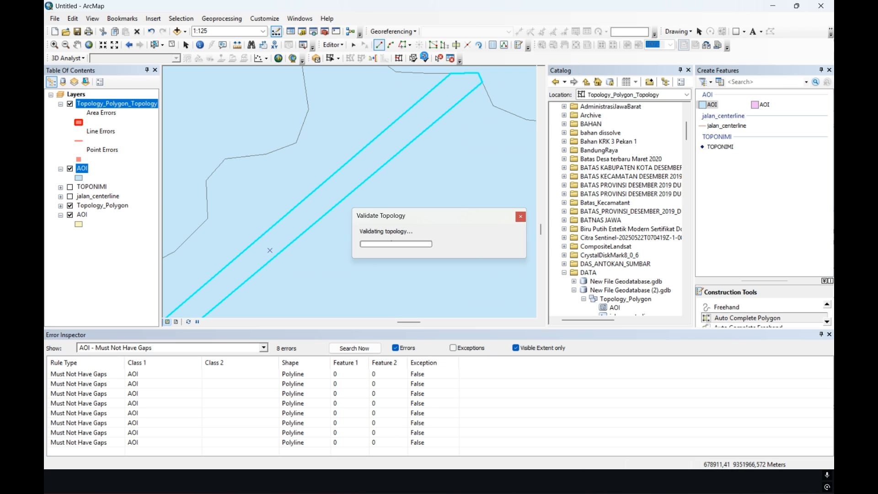
Step: Search the Error Inspector for AOI - Must Not Have Gaps errors in the visible extent around the filled strip
{"action": "left_click", "coordinate": [366, 354]}
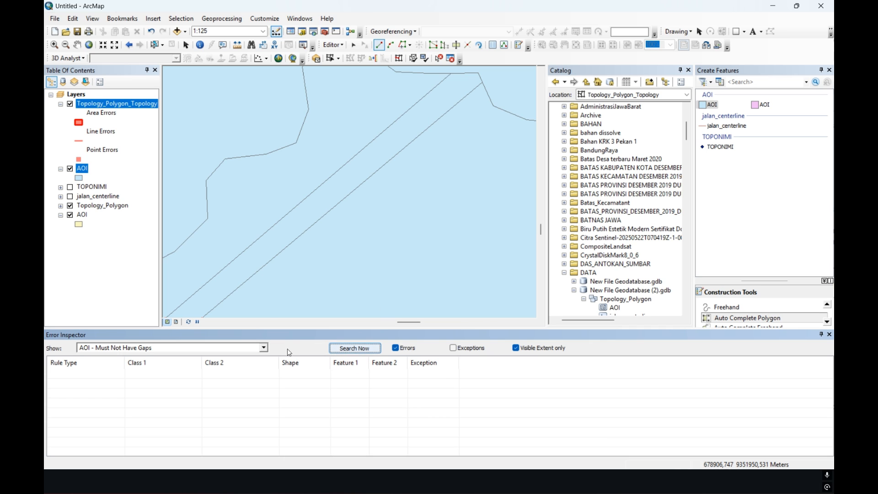
{"action": "left_click", "coordinate": [263, 348]}
{"action": "left_click", "coordinate": [144, 244]}
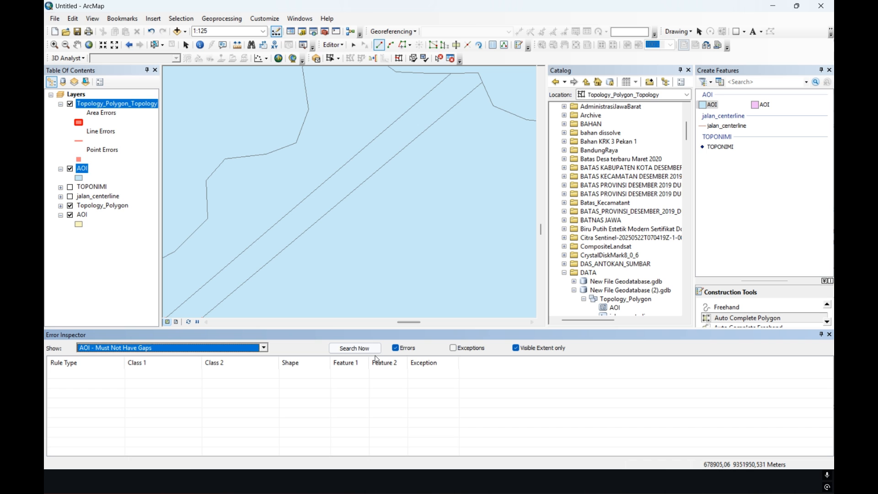
{"action": "left_click", "coordinate": [364, 349]}
Step: Examine the gap error lines along the filled strip and across the rest of the AOI
{"action": "scroll", "coordinate": [343, 256], "scroll_direction": "down", "scroll_amount": 3}
{"action": "scroll", "coordinate": [343, 256], "scroll_direction": "up", "scroll_amount": 5}
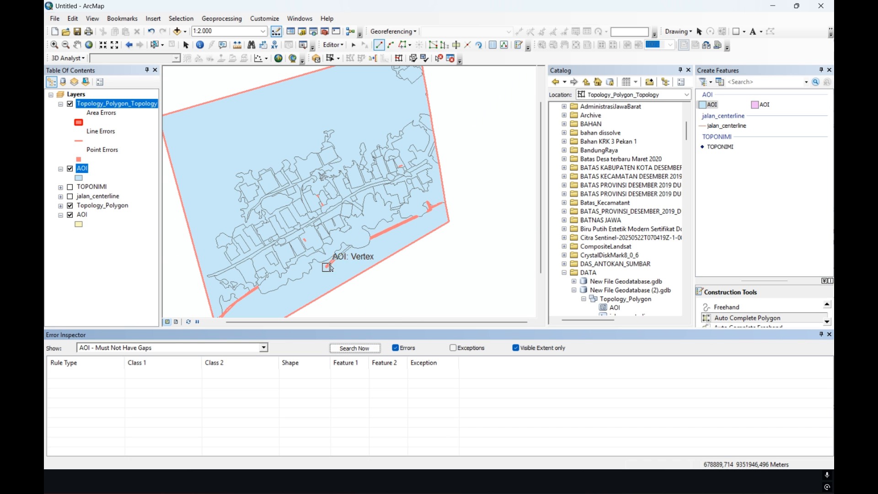
{"action": "scroll", "coordinate": [329, 267], "scroll_direction": "down", "scroll_amount": 2}
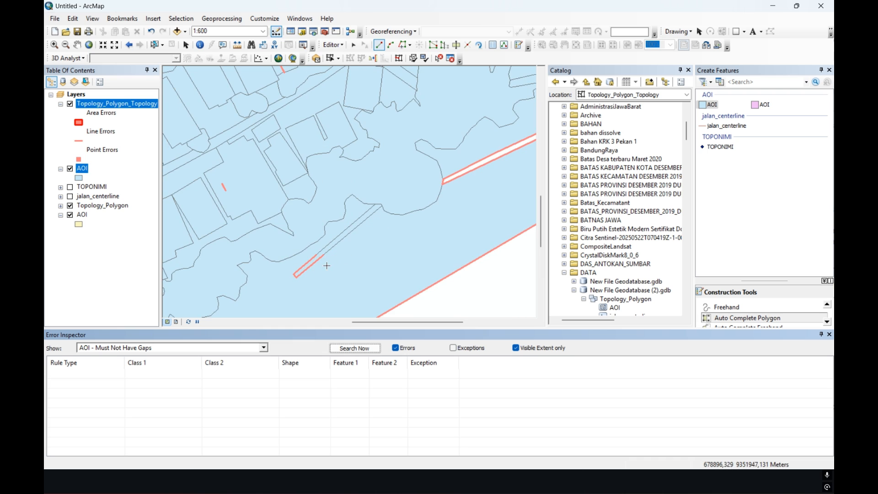
{"action": "scroll", "coordinate": [327, 265], "scroll_direction": "down", "scroll_amount": 2}
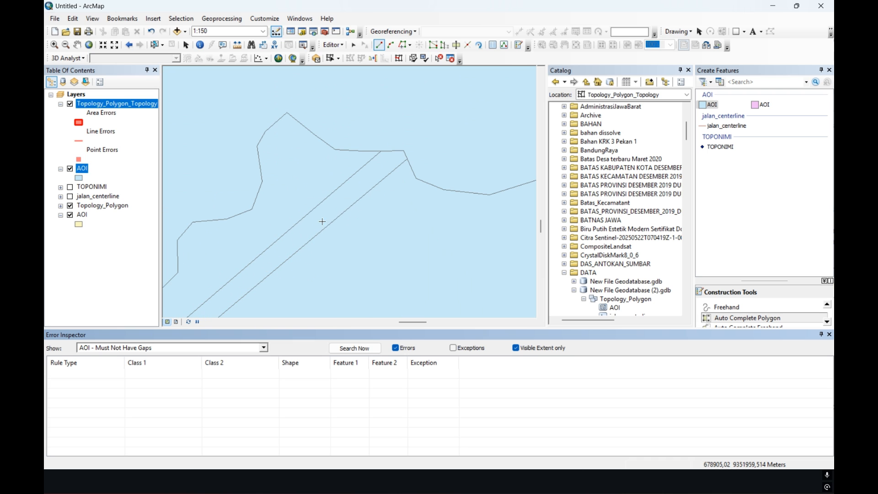
{"action": "scroll", "coordinate": [368, 194], "scroll_direction": "up", "scroll_amount": 1}
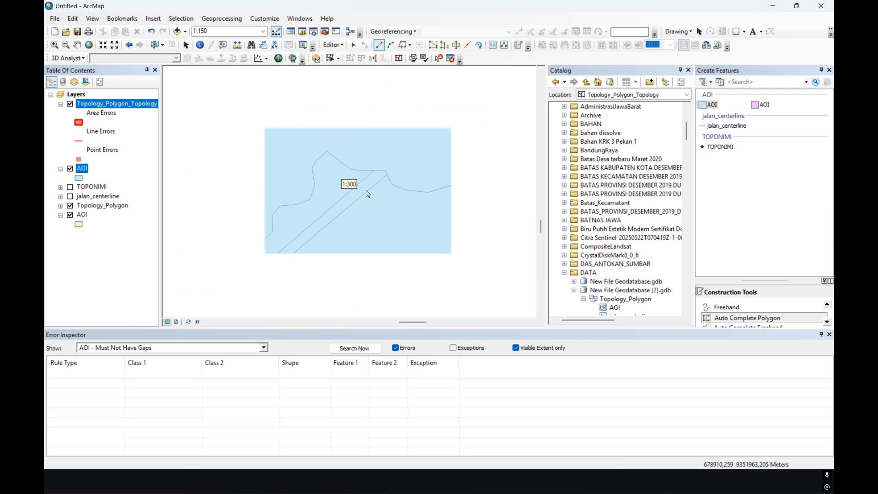
{"action": "scroll", "coordinate": [368, 194], "scroll_direction": "up", "scroll_amount": 2}
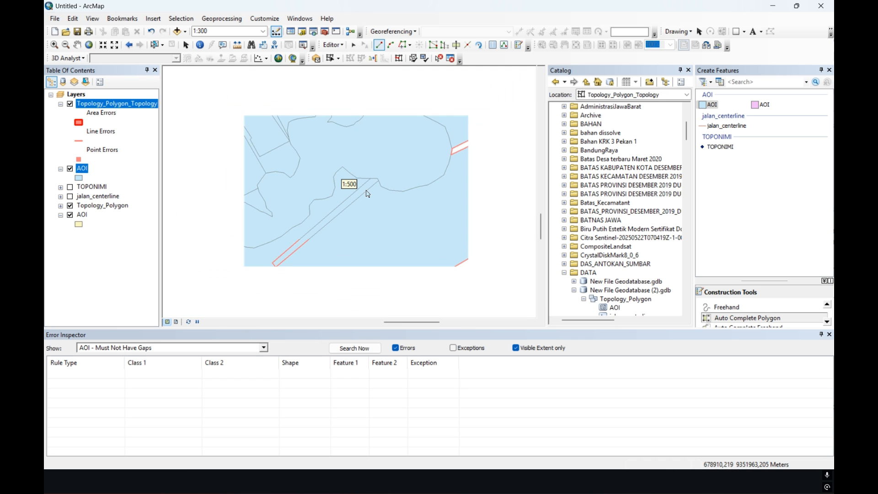
{"action": "scroll", "coordinate": [370, 187], "scroll_direction": "up", "scroll_amount": 1}
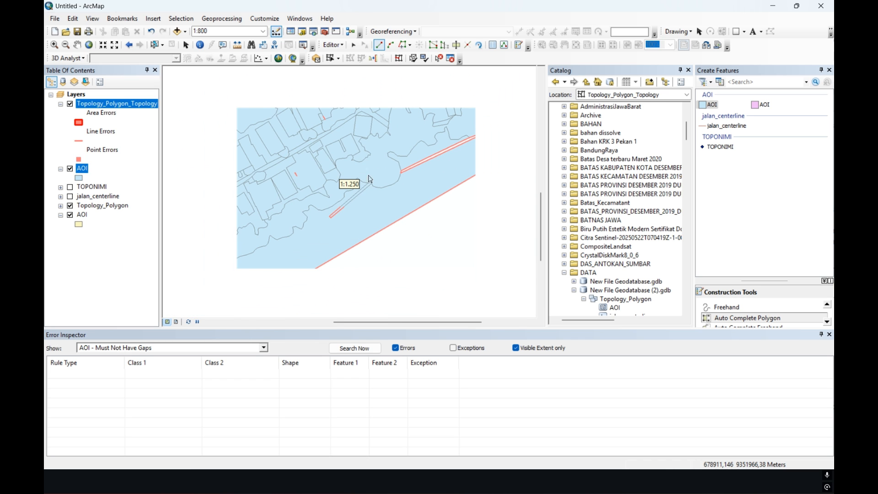
{"action": "scroll", "coordinate": [370, 178], "scroll_direction": "up", "scroll_amount": 1}
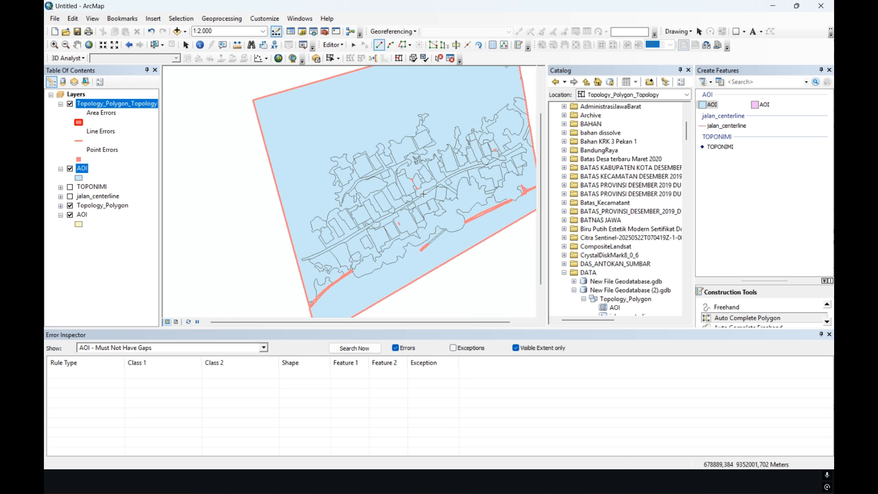